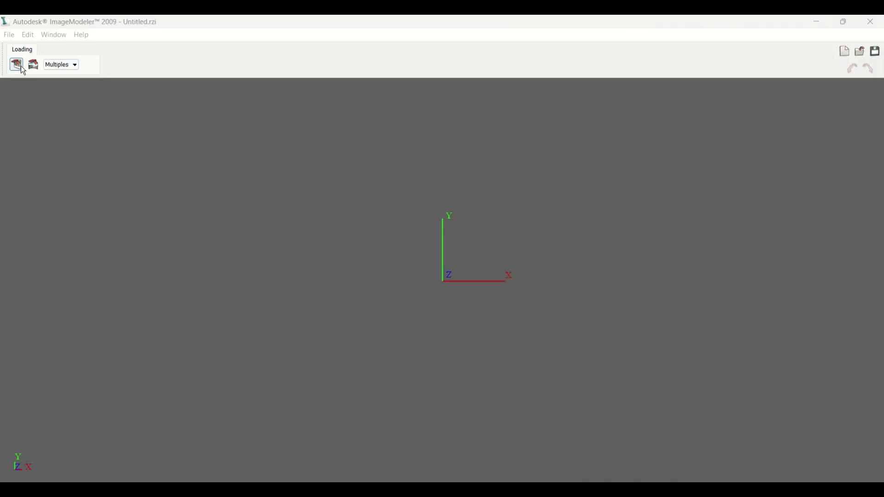
- Load photos 1.jpg and 2.jpg into the scene as the first two shots
left_click(23, 68)
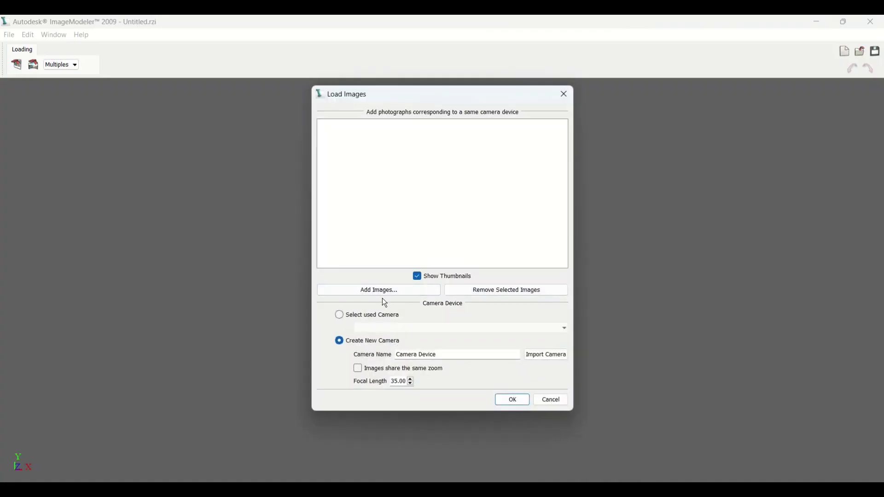
left_click(382, 290)
left_click(447, 205)
left_click(497, 211, "ctrl")
left_click(653, 360)
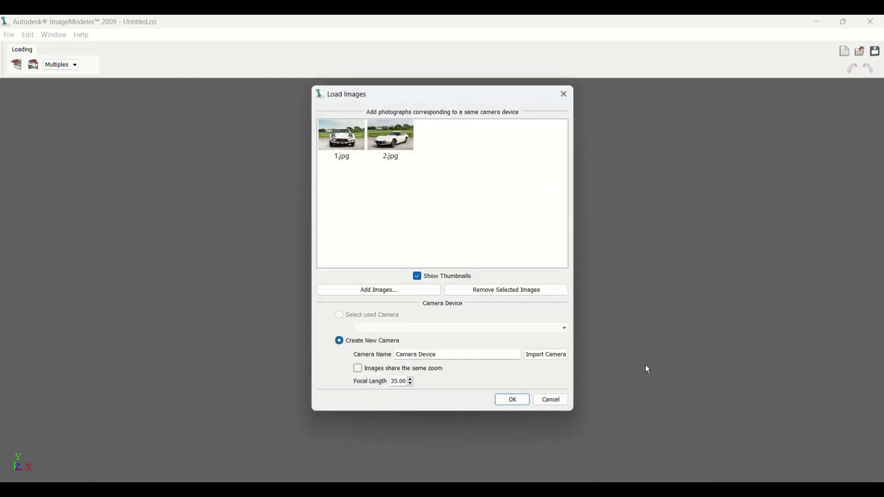
left_click(518, 401)
- Load photos 3.jpg and 4.jpg as additional shots
left_click(422, 273)
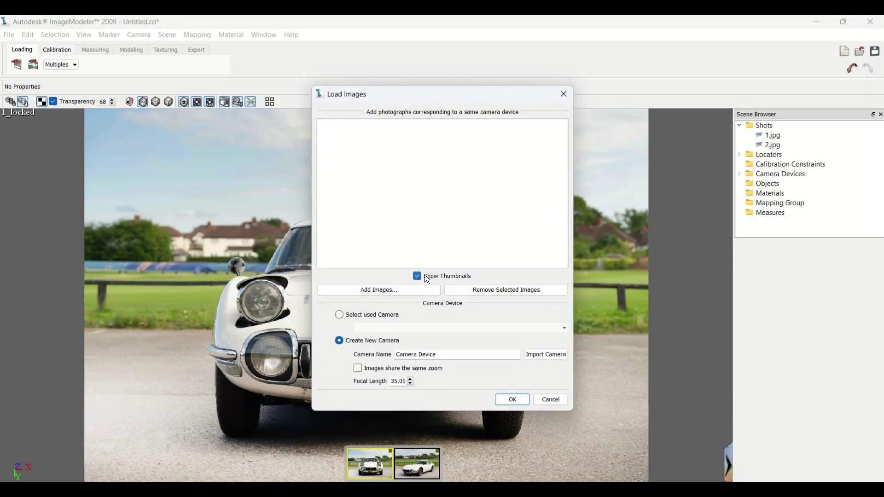
left_click(396, 291)
left_click(578, 205)
left_click(654, 360)
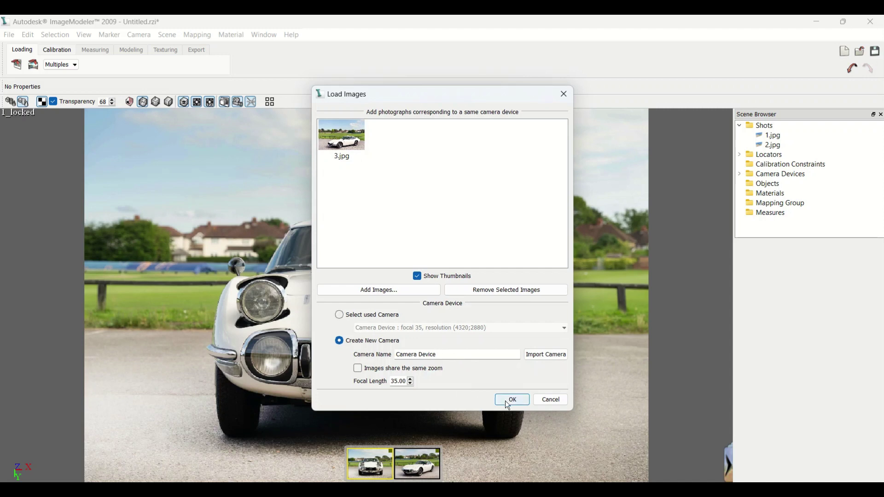
left_click(512, 400)
left_click(421, 272)
left_click(428, 290)
left_click(644, 207)
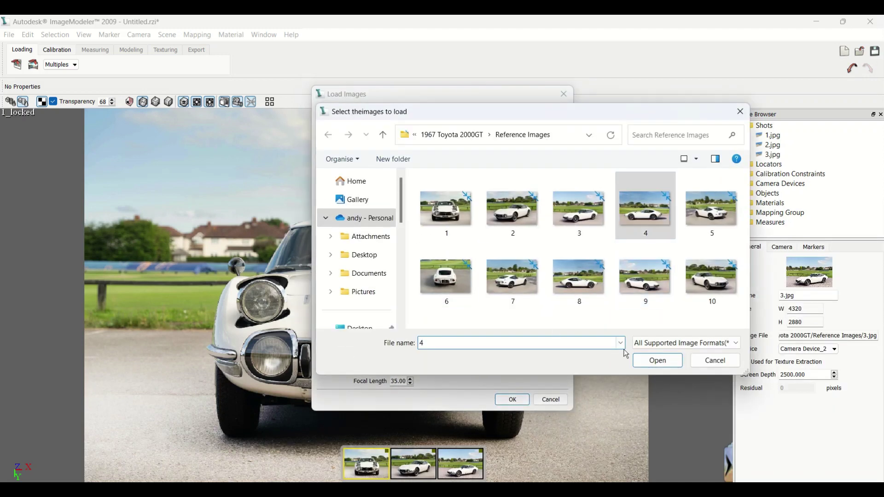
left_click(657, 360)
left_click(512, 399)
- Load photos 5.jpg and 6.jpg as additional shots
left_click(421, 272)
left_click(395, 290)
left_click(707, 207)
left_click(653, 360)
left_click(512, 399)
left_click(423, 274)
left_click(388, 290)
left_click(454, 269)
left_click(657, 360)
left_click(511, 400)
- Load photos 7.jpg and 8.jpg as additional shots
left_click(423, 272)
left_click(393, 290)
left_click(512, 273)
left_click(658, 360)
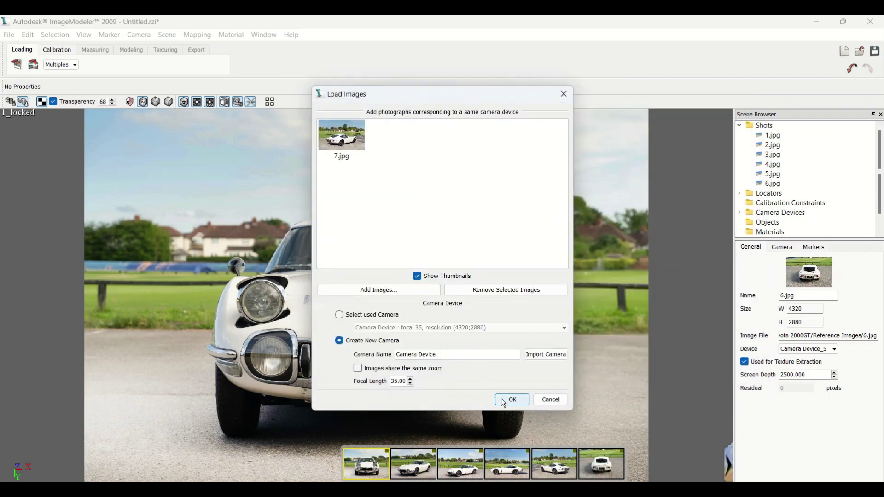
left_click(512, 400)
left_click(423, 273)
left_click(385, 289)
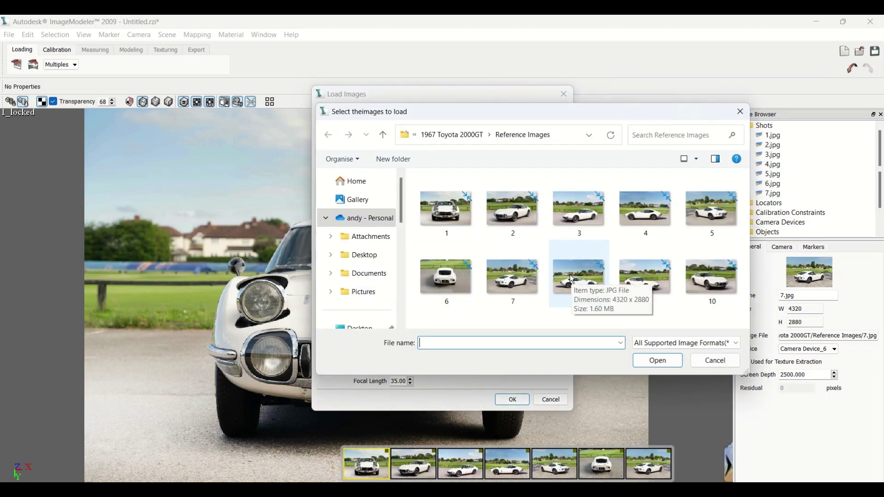
left_click(569, 273)
left_click(657, 360)
left_click(508, 400)
- Load the final photos 9.jpg and 10.jpg, then finish without adding more
left_click(423, 274)
left_click(378, 290)
left_click(644, 271)
left_click(634, 361)
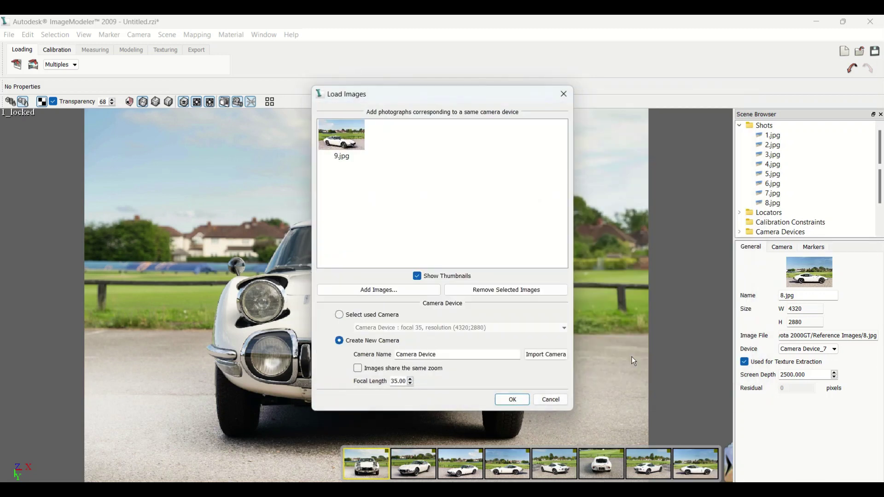
left_click(506, 399)
left_click(421, 273)
left_click(378, 289)
left_click(694, 300)
left_click(657, 360)
left_click(511, 399)
left_click(457, 273)
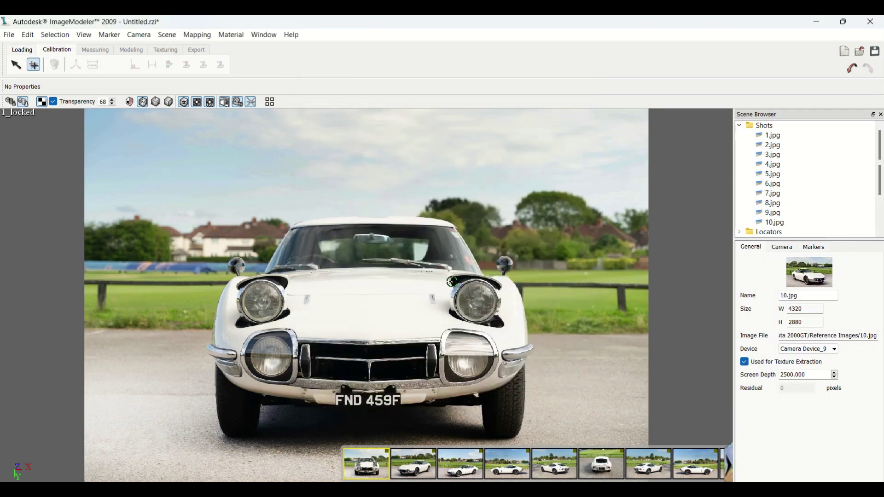
- Place a locator at the centre of the front grille in shot 1
scroll(390, 402, "up", 2)
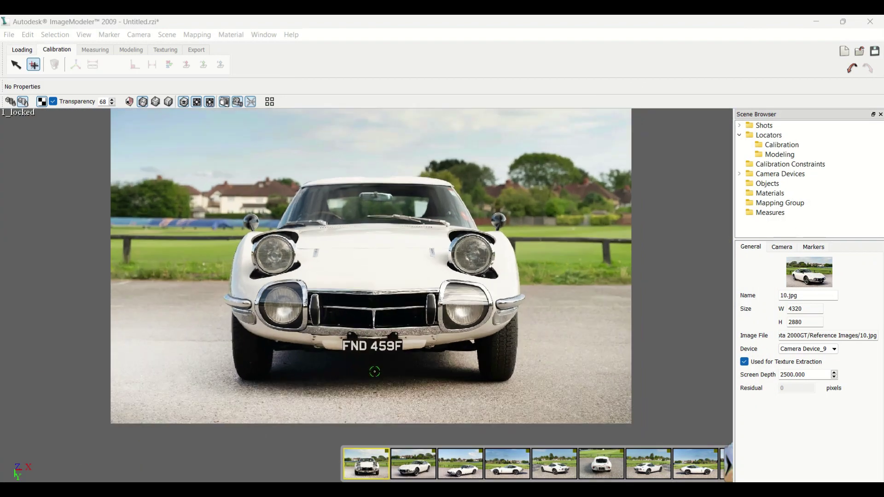
scroll(389, 402, "up", 3)
left_click(390, 401)
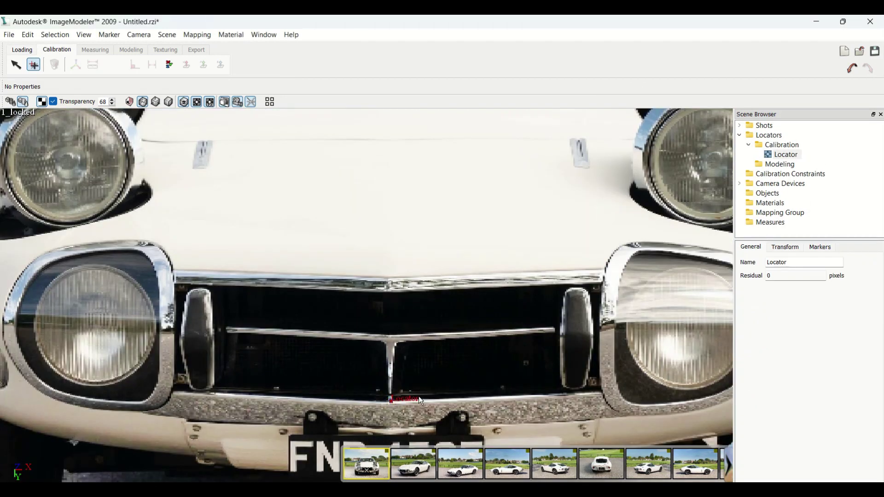
- Zoom around shot 2 to check where the locator marker landed
left_click(401, 470)
scroll(319, 305, "down", 5)
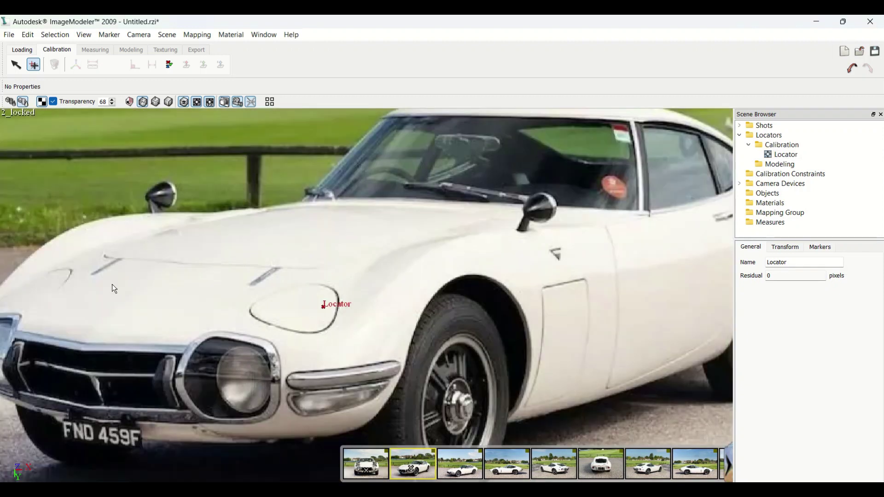
scroll(375, 233, "up", 1)
scroll(461, 364, "up", 1)
scroll(473, 357, "up", 3)
scroll(460, 332, "up", 2)
scroll(455, 332, "down", 3)
scroll(423, 233, "down", 1)
scroll(437, 288, "up", 1)
scroll(425, 386, "down", 1)
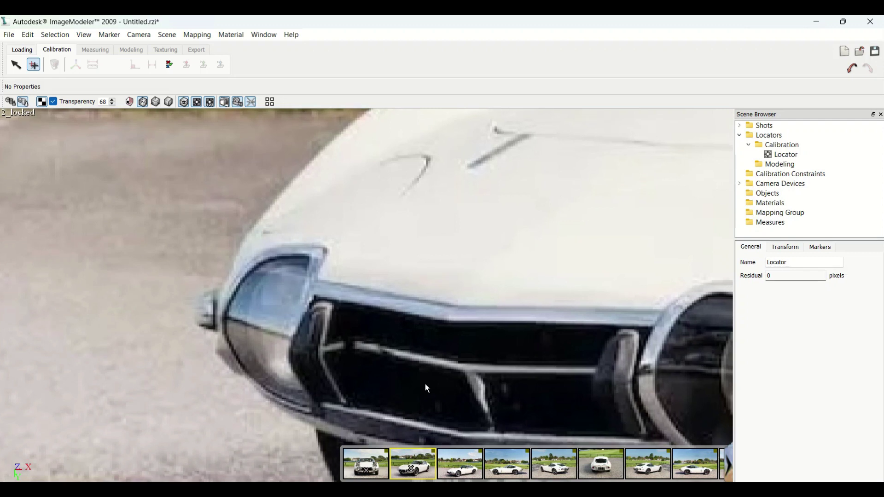
scroll(415, 315, "up", 2)
scroll(476, 407, "down", 2)
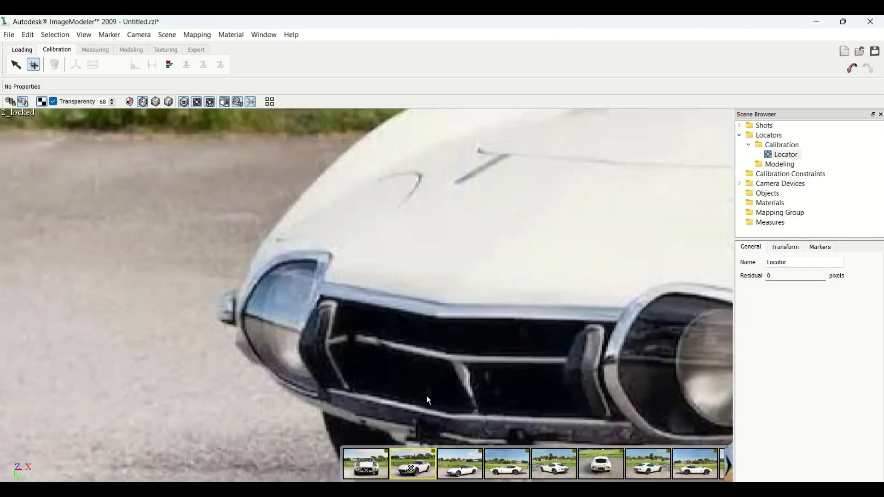
scroll(423, 375, "down", 3)
scroll(409, 357, "down", 2)
scroll(473, 371, "down", 1)
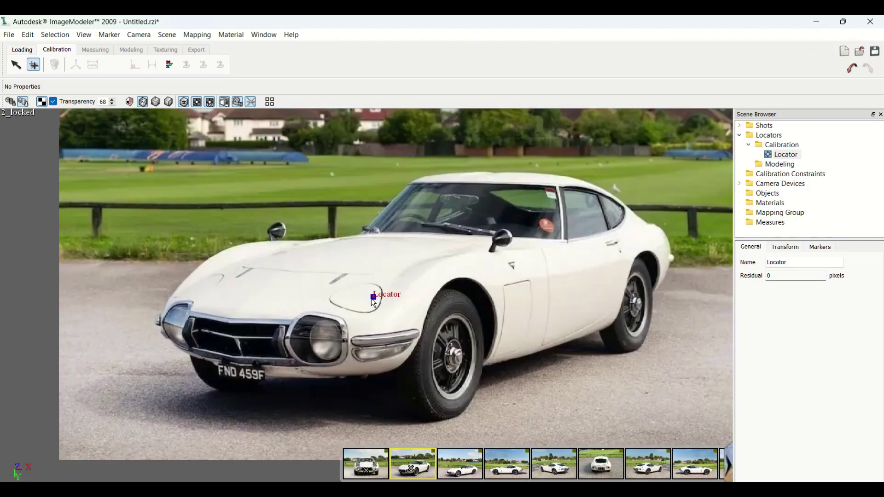
- Check the locator in front-view shot 1 and side-view shot 3
key("Page_Up")
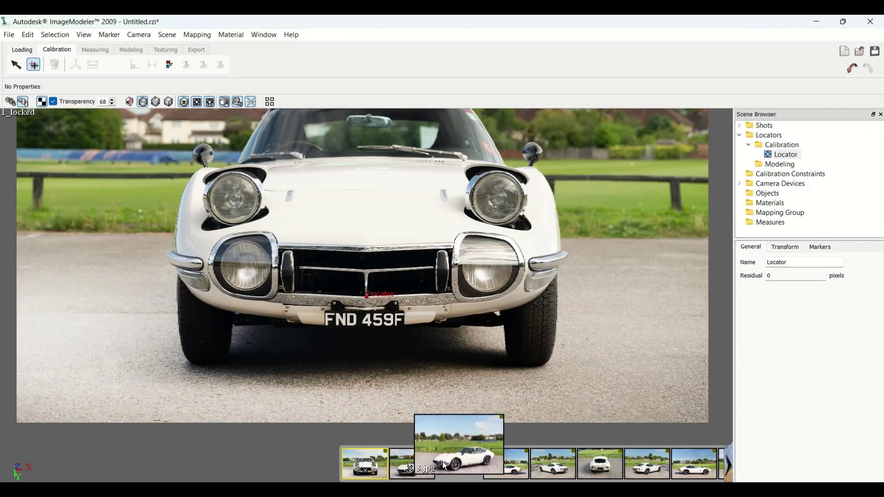
left_click(443, 463)
scroll(178, 410, "down", 2)
scroll(176, 393, "up", 3)
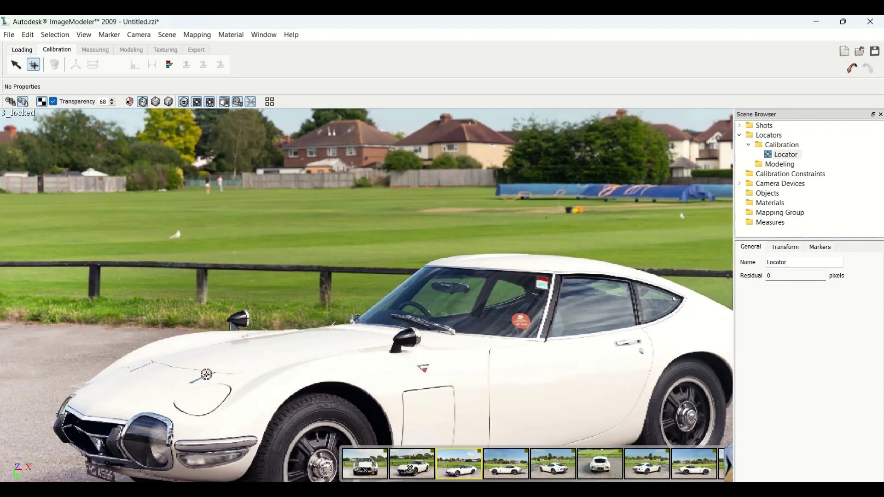
scroll(215, 371, "down", 2)
scroll(120, 441, "up", 1)
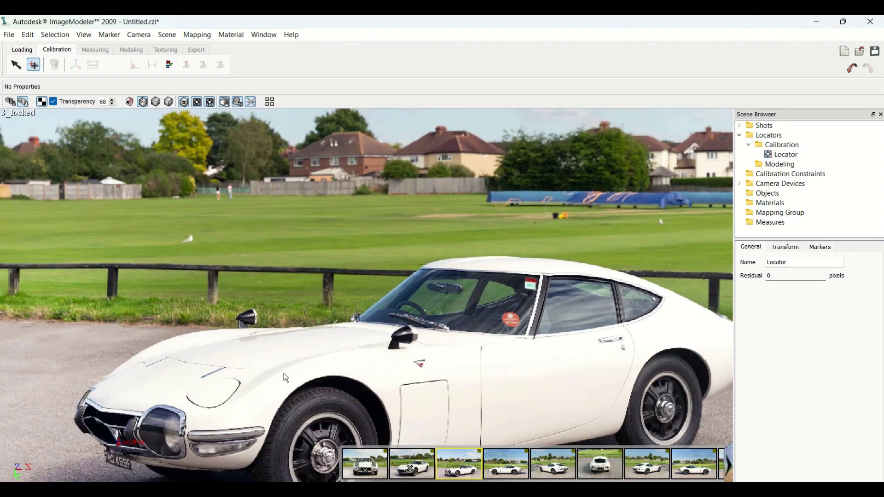
- Select Locator and delete its misplaced marker from shot 2
left_click(119, 447)
scroll(489, 348, "down", 2)
left_click(365, 463)
left_click(412, 463)
scroll(185, 399, "down", 2)
scroll(186, 404, "down", 1)
scroll(303, 327, "up", 3)
scroll(379, 306, "up", 2)
scroll(420, 240, "up", 1)
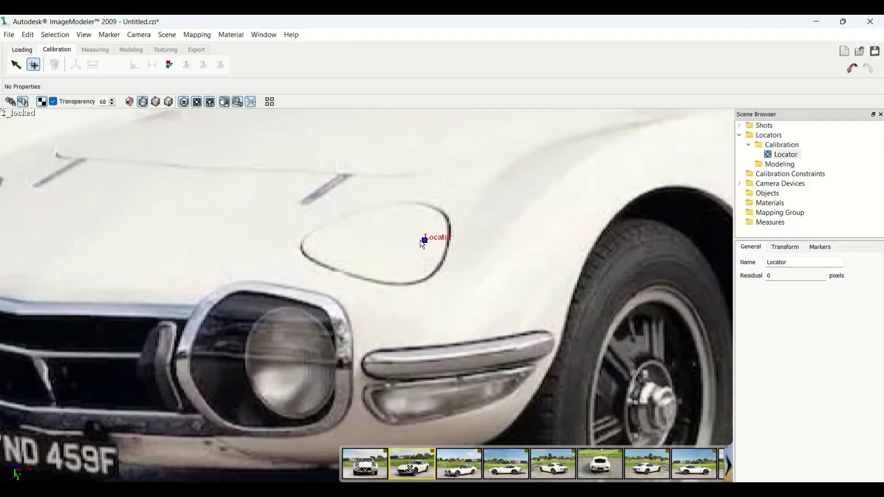
right_click(423, 241)
left_click(430, 359)
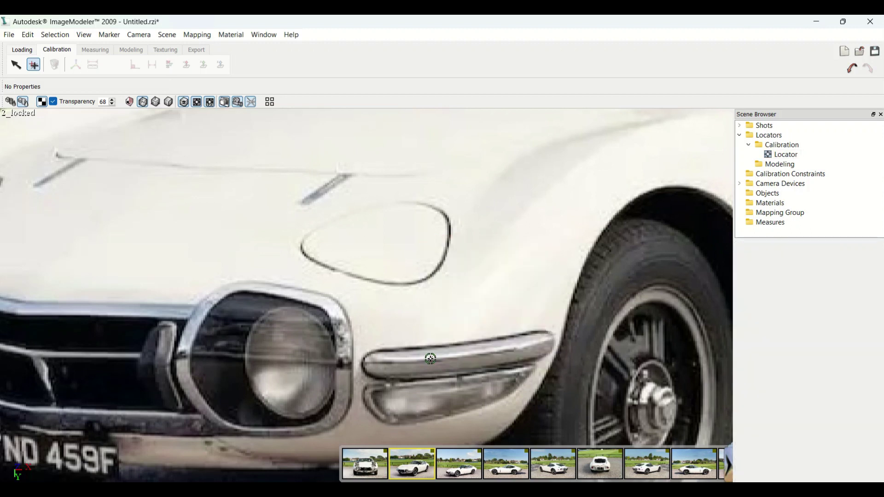
scroll(187, 376, "up", 1)
scroll(187, 376, "down", 2)
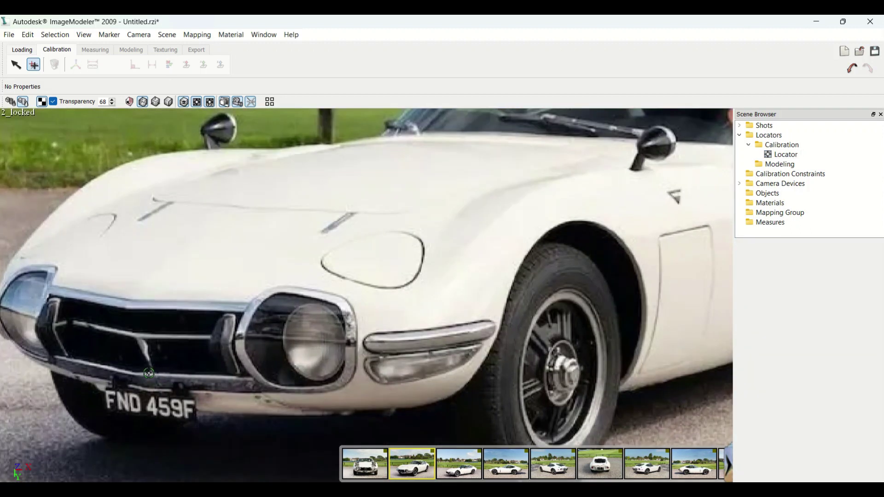
- Add a second locator on the grille's lower edge and remove its misplaced markers
left_click(148, 373)
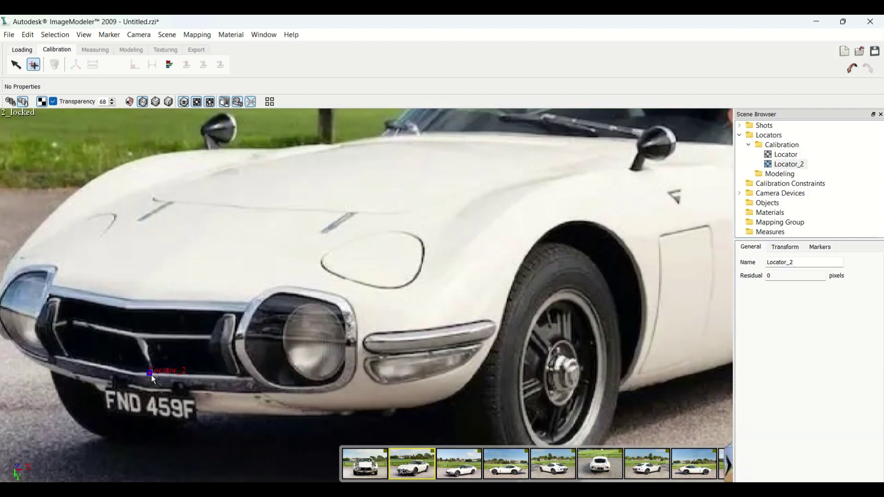
scroll(152, 374, "down", 2)
scroll(152, 374, "up", 3)
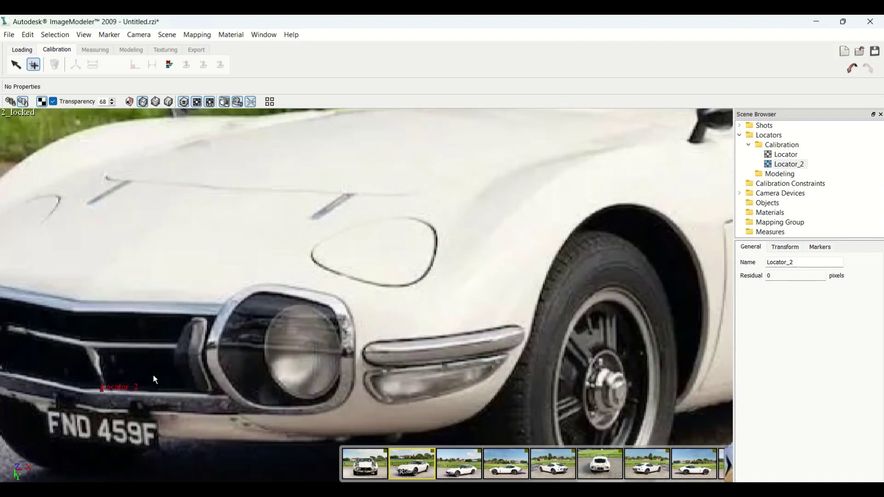
scroll(153, 374, "up", 1)
right_click(62, 408)
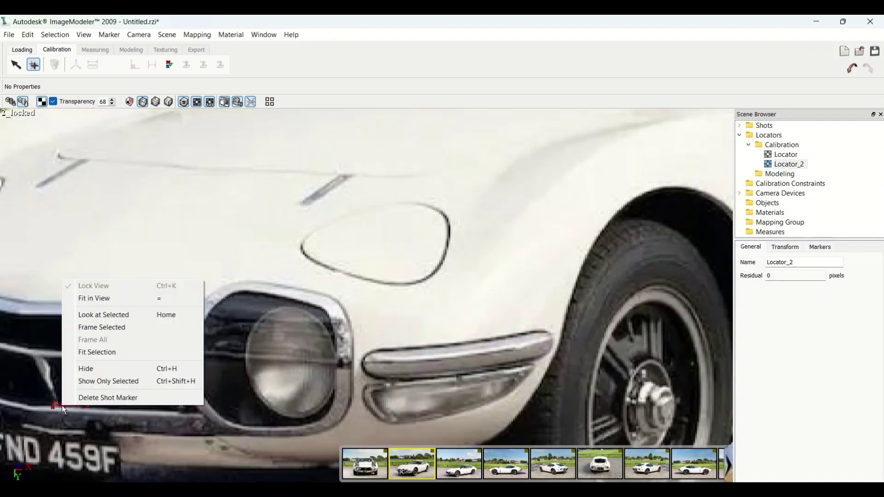
left_click(88, 397)
left_click_drag(64, 408, 54, 403)
right_click(69, 403)
left_click(107, 313)
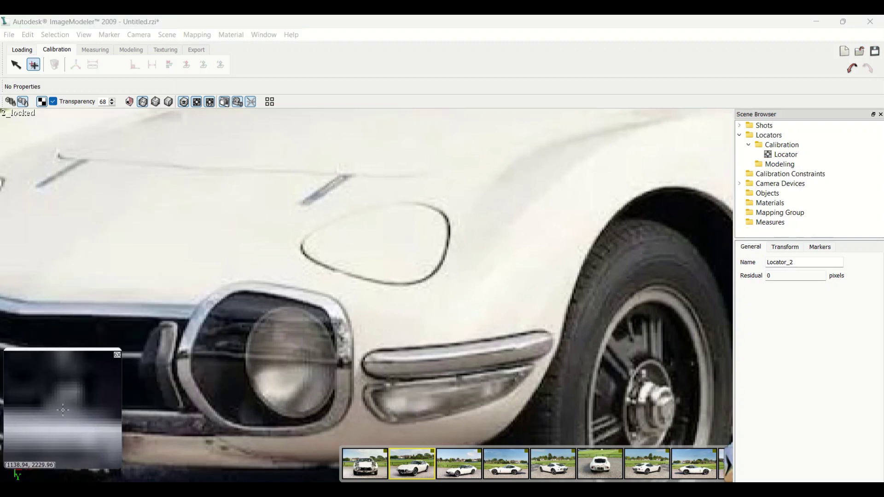
- Place Locator_2 on the grille in shot 3 and zoom in to check it
scroll(361, 297, "up", 1)
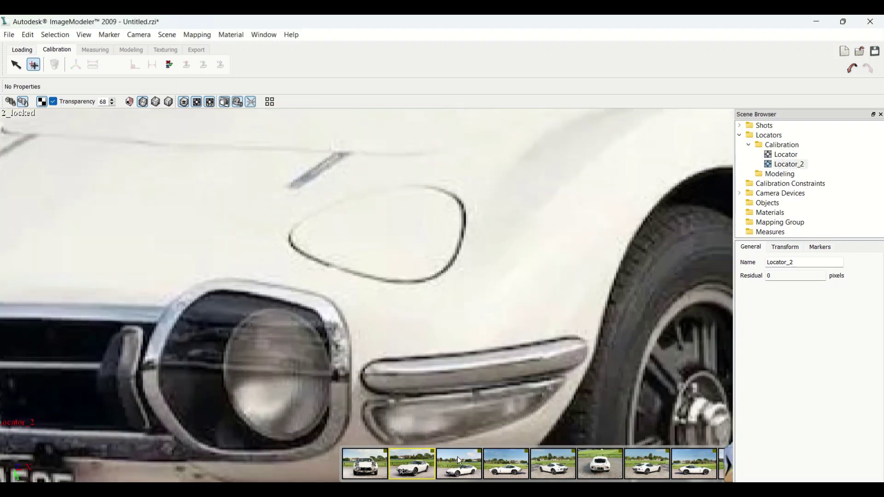
left_click(458, 461)
left_click_drag(118, 418, 128, 412)
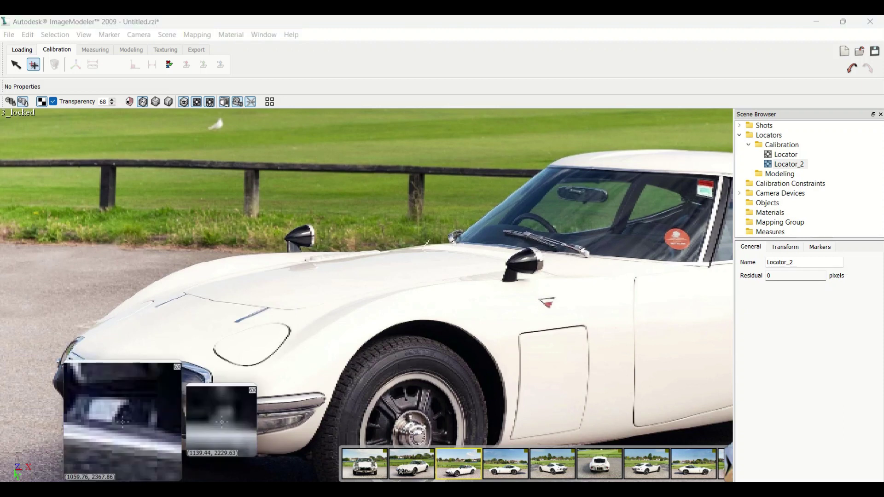
scroll(128, 410, "down", 2)
scroll(132, 410, "up", 2)
scroll(132, 410, "up", 1)
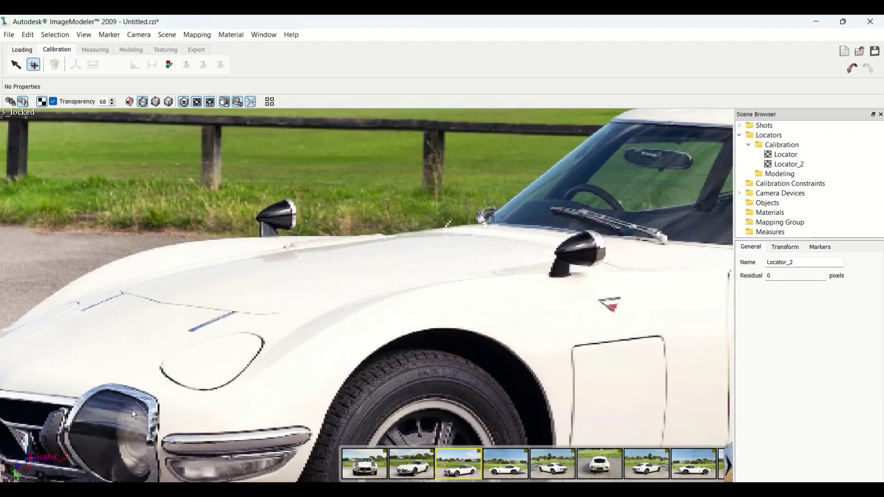
scroll(362, 305, "up", 1)
scroll(396, 283, "down", 4)
scroll(368, 303, "down", 1)
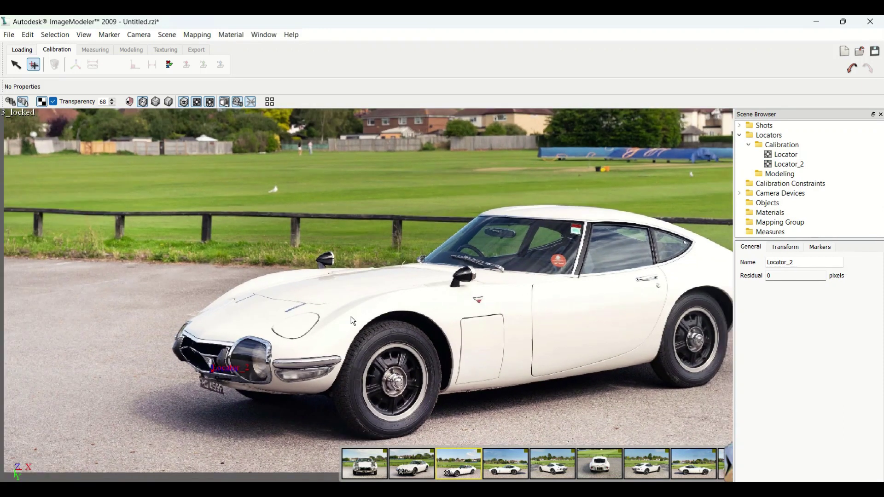
scroll(184, 351, "down", 2)
scroll(219, 347, "up", 5)
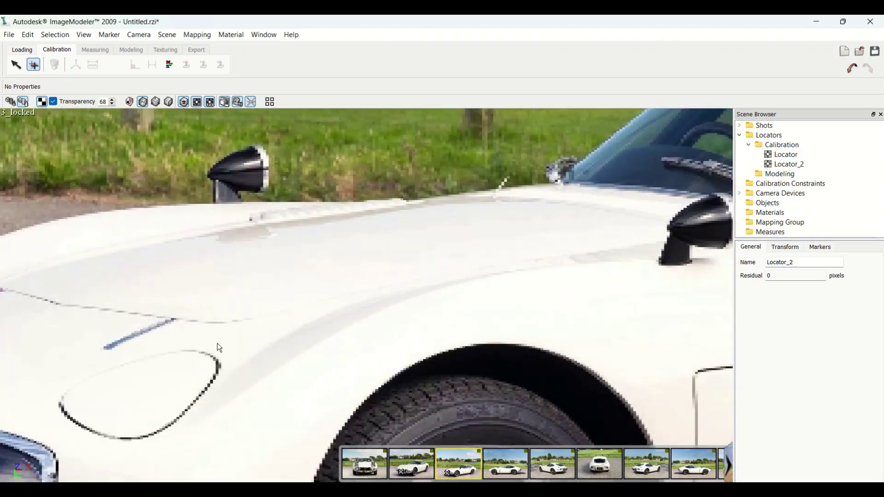
right_click(373, 244)
left_click(415, 261)
- Browse shots 5 through 8, comparing with shot 1, then show shot 9
scroll(267, 329, "down", 3)
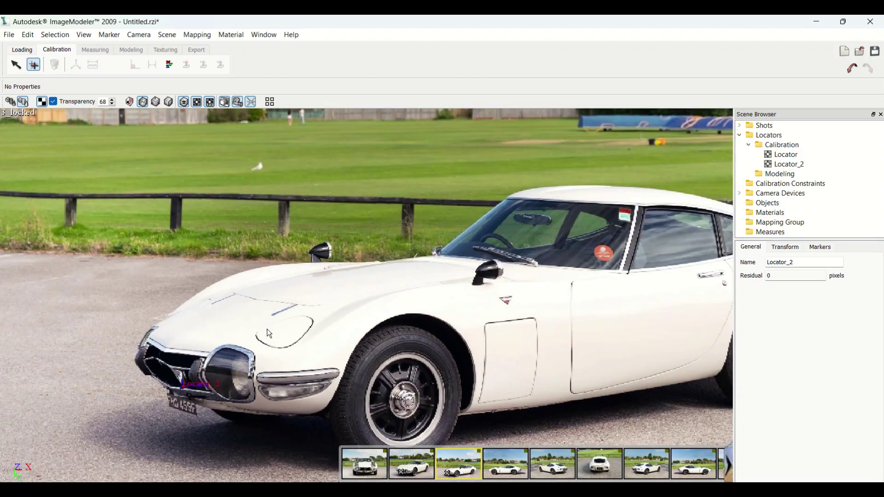
left_click(506, 465)
left_click(566, 467)
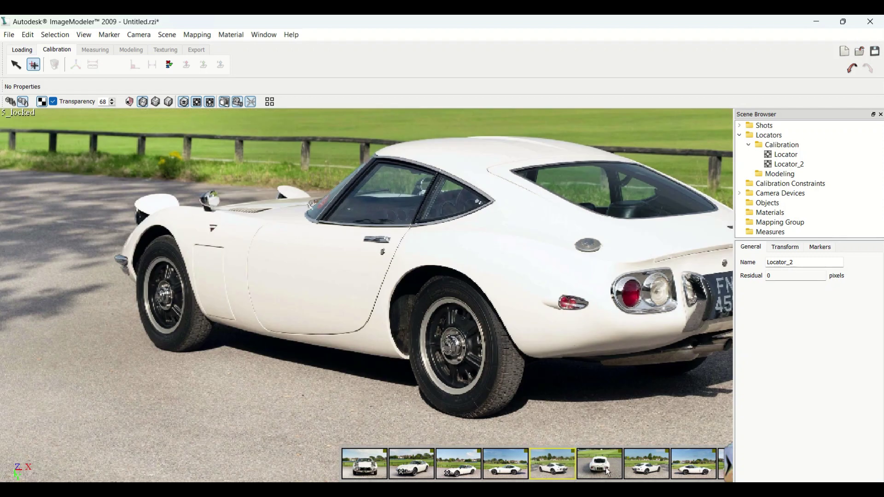
left_click(607, 465)
left_click(658, 464)
left_click(693, 464)
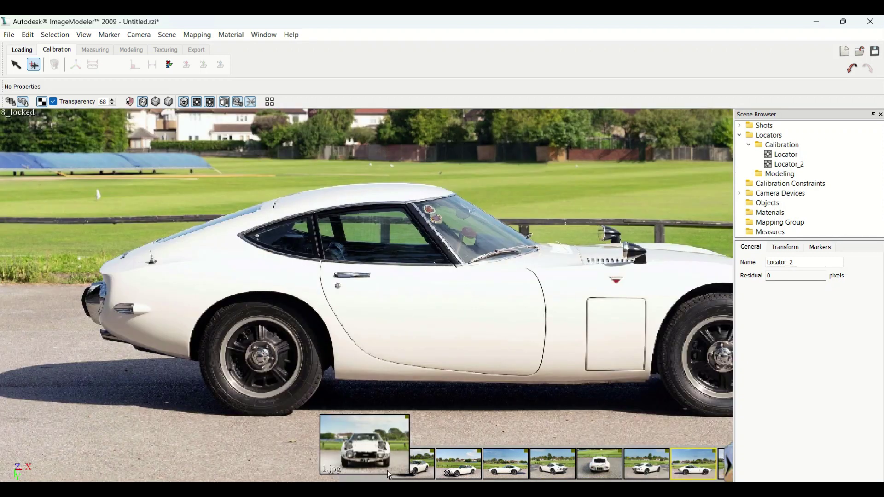
left_click(371, 467)
left_click(708, 465)
left_click(368, 464)
left_click(693, 464)
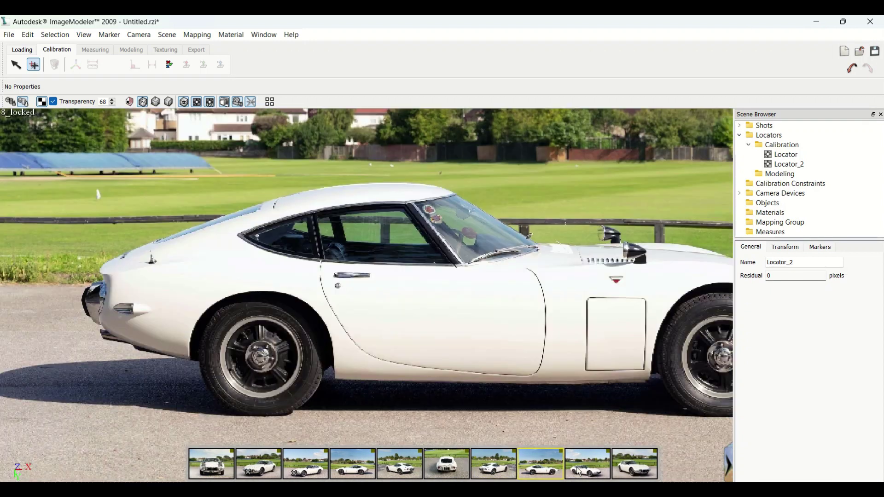
left_click(587, 463)
- Delete Locator_2, place the Locator marker on the headlight in shot 9, and fit the photo
right_click(785, 165)
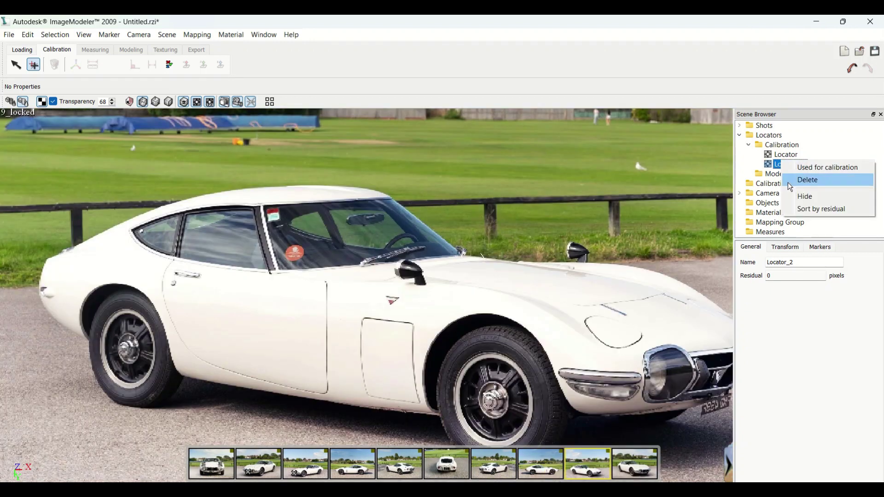
left_click(789, 179)
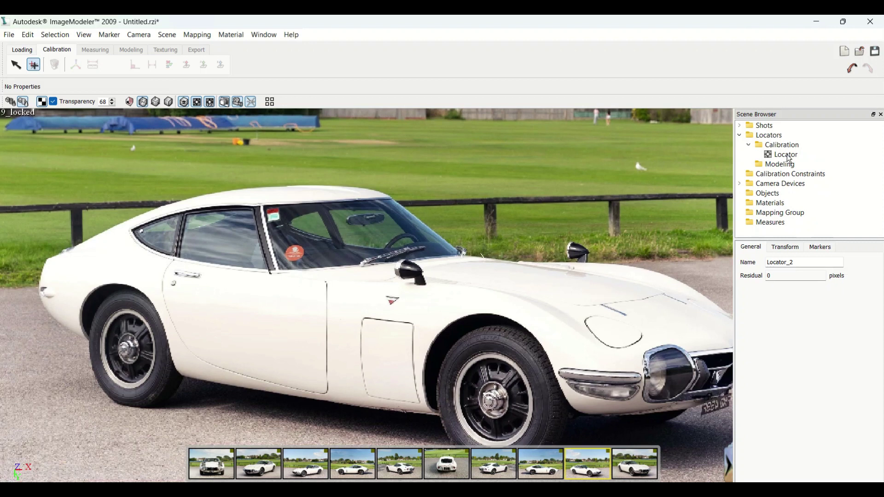
left_click_drag(658, 354, 600, 385)
right_click(655, 366)
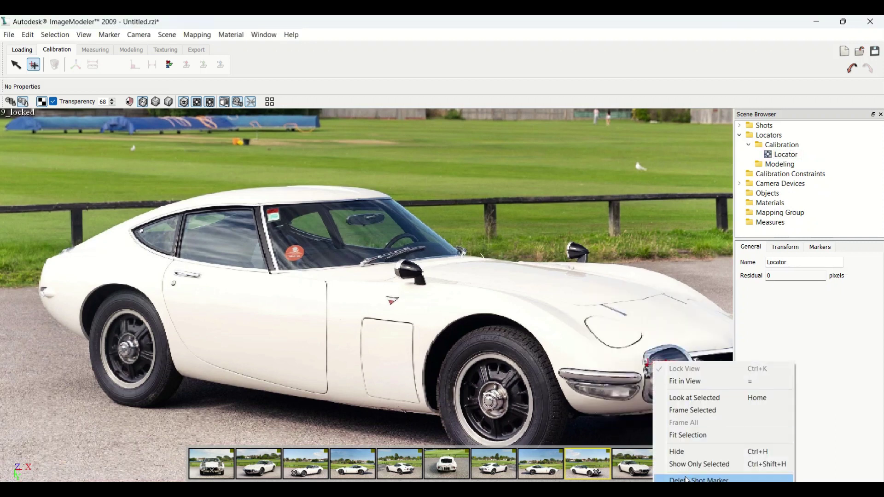
key("Escape")
scroll(667, 409, "up", 3)
scroll(667, 409, "up", 2)
left_click(209, 102)
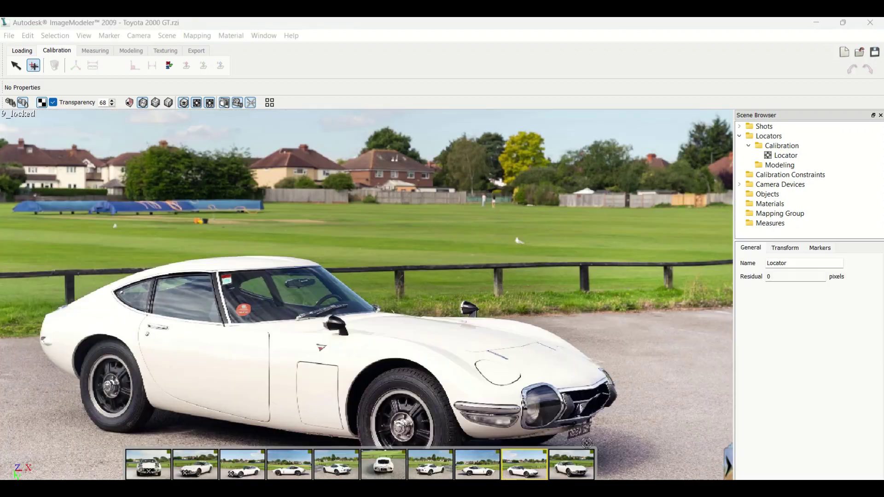
- Place the first Locator on the front grille in shots 9 and 10
left_click(580, 414)
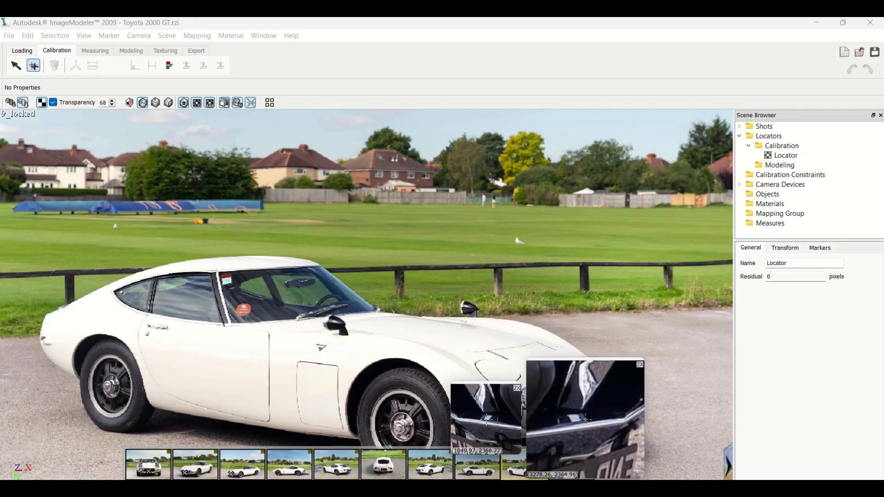
left_click(579, 459)
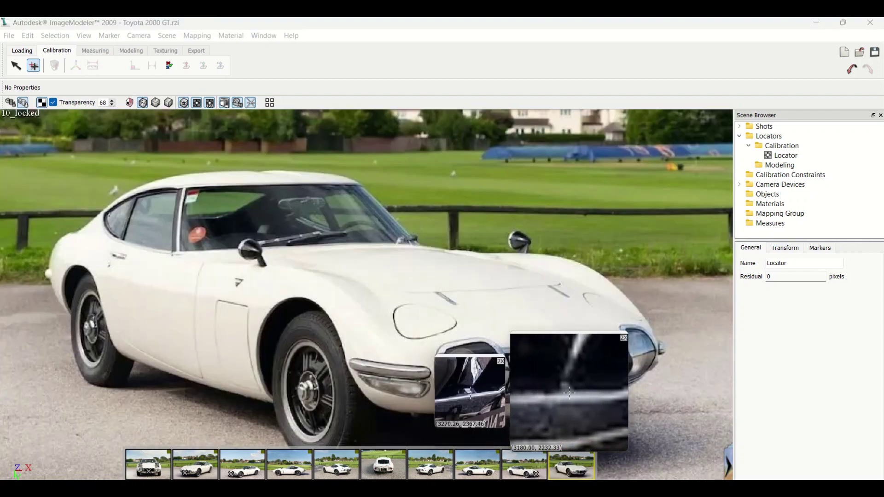
left_click(562, 390)
left_click(31, 71)
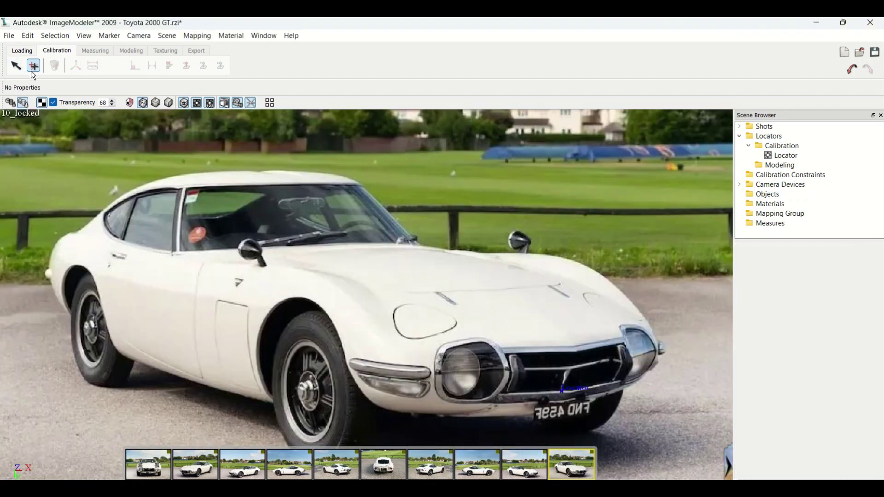
- Mark Locator_2 above the rear number plate in shots 6, 7 and 5
left_click(381, 466)
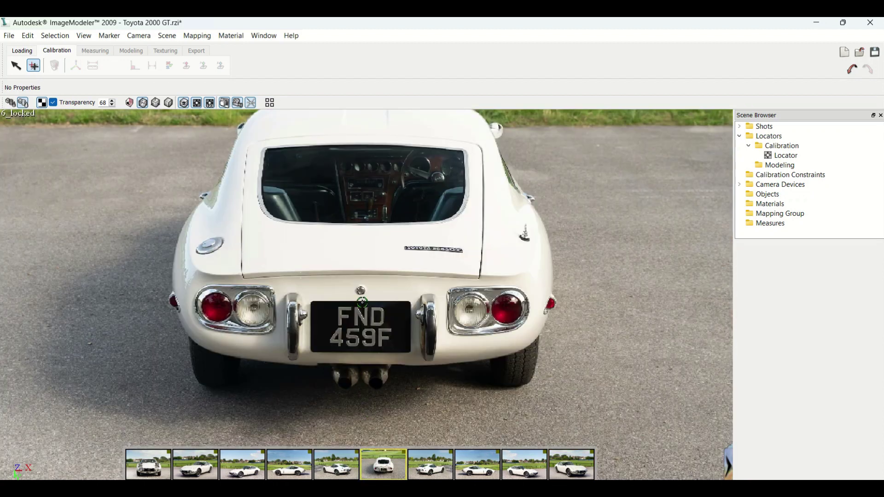
left_click(363, 294)
left_click_drag(363, 295, 366, 293)
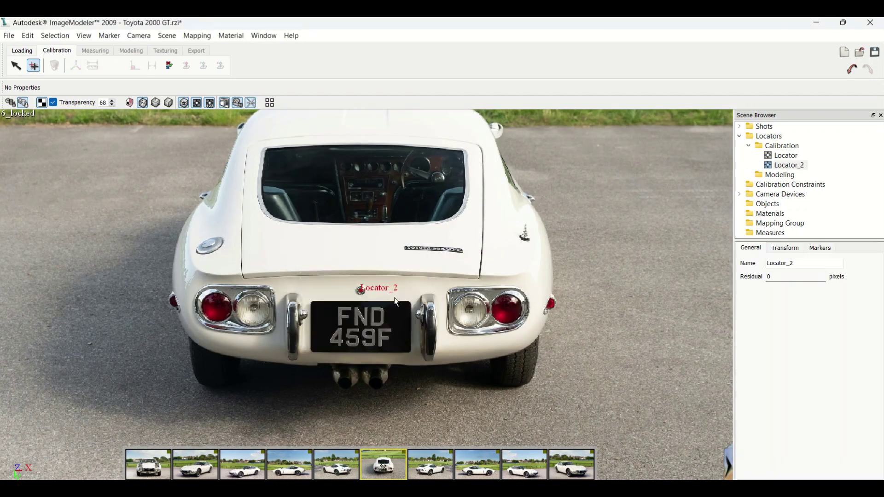
left_click(433, 461)
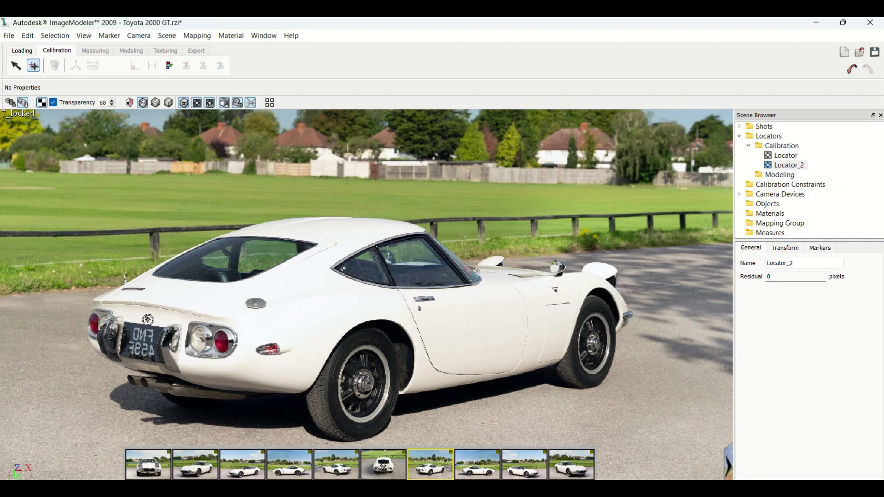
left_click(149, 323)
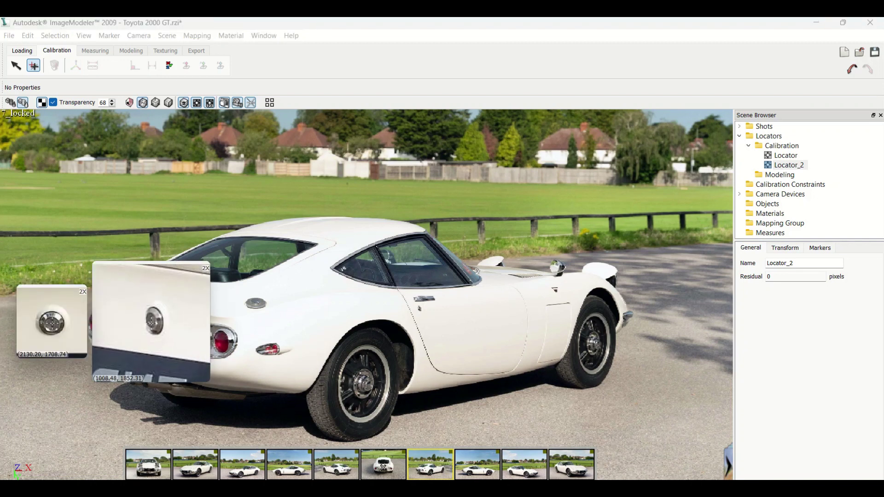
left_click(334, 465)
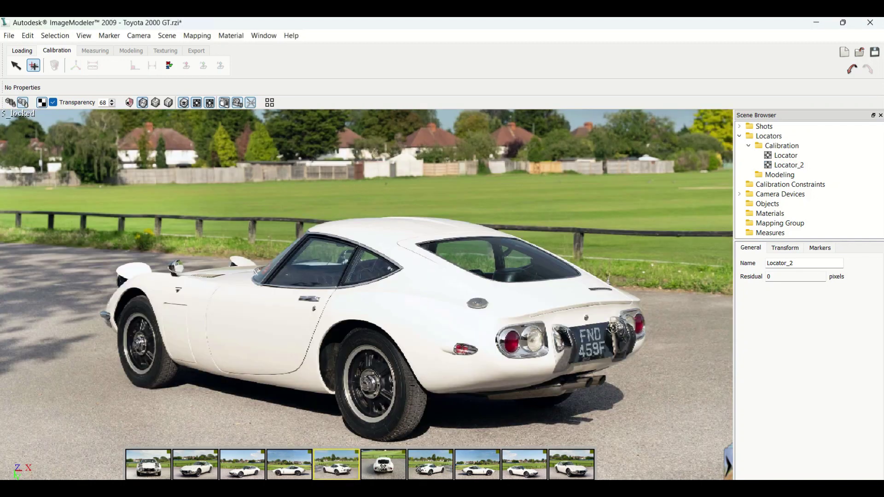
left_click(590, 322)
left_click_drag(590, 322, 587, 318)
- Place Locator_3 on the front wheel hub in shots 4, 3, 2 and 5
left_click(285, 471)
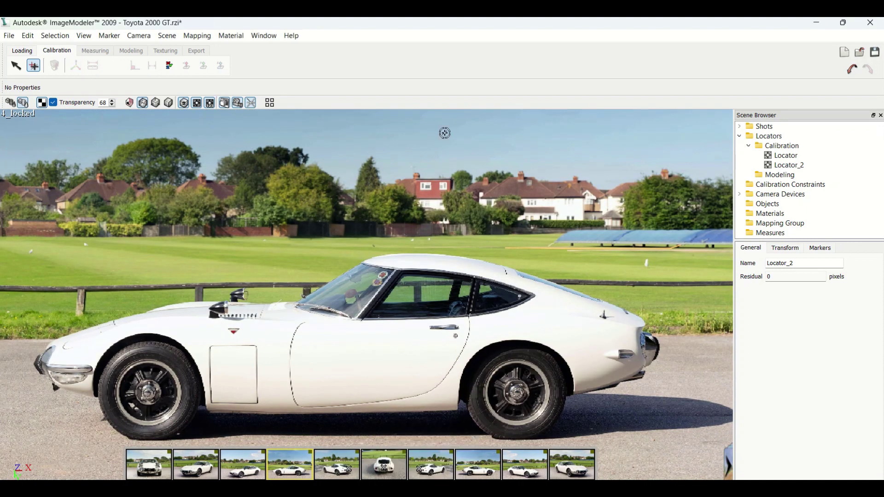
left_click(37, 67)
left_click_drag(149, 392, 150, 392)
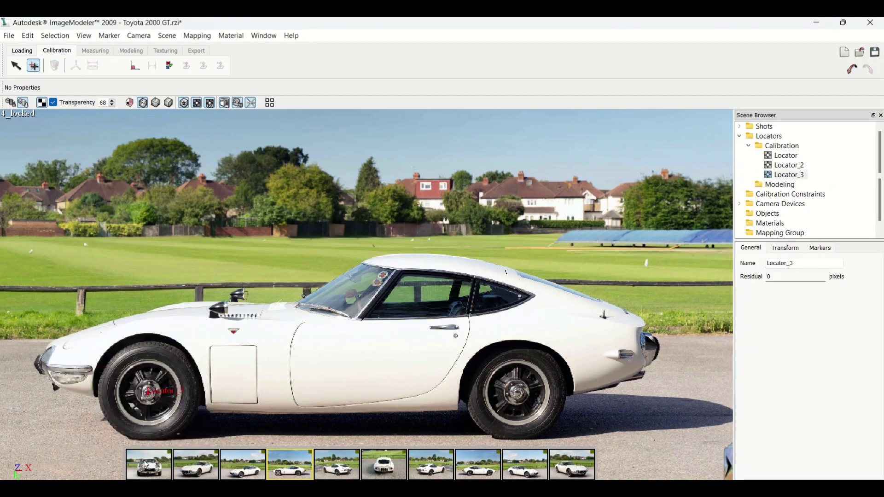
left_click(247, 463)
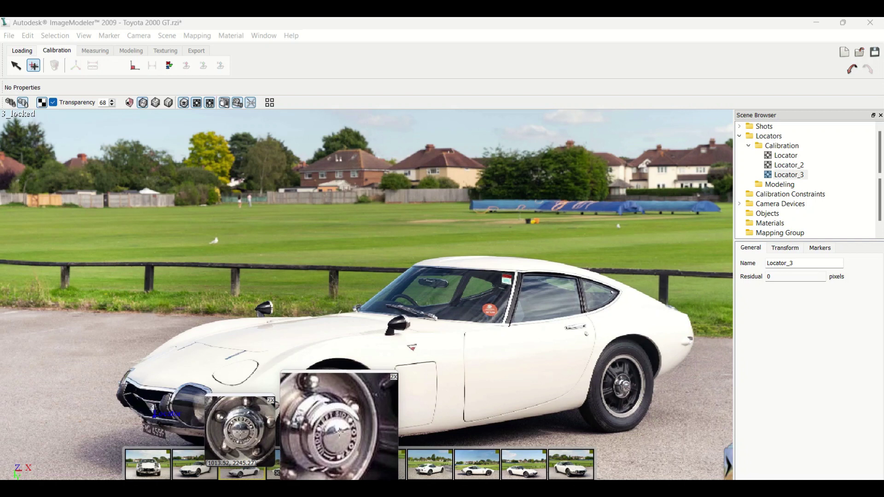
left_click_drag(335, 424, 335, 424)
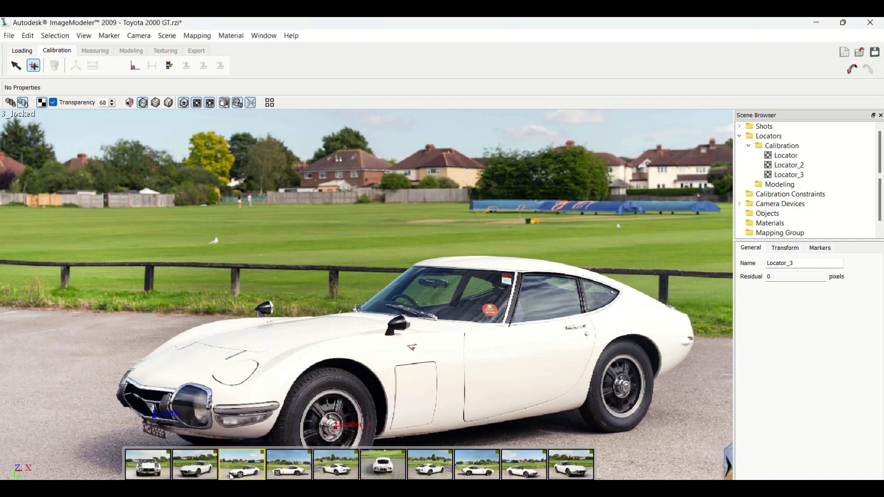
left_click(195, 464)
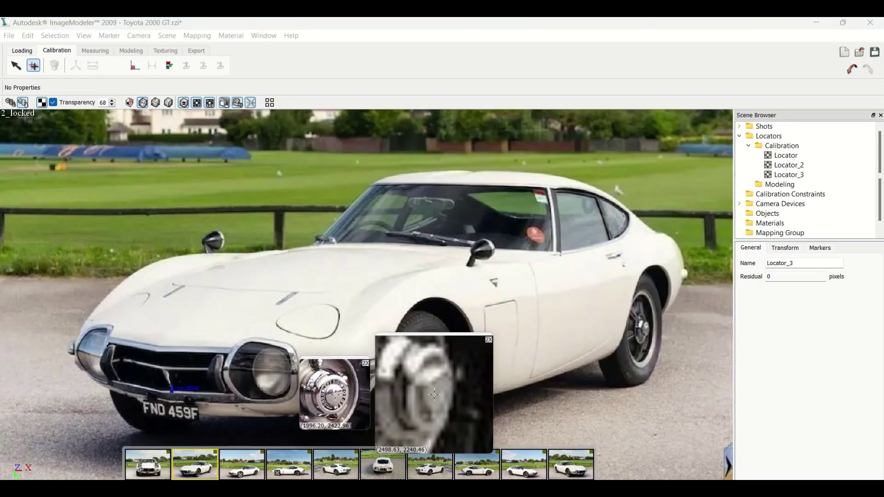
left_click(431, 390)
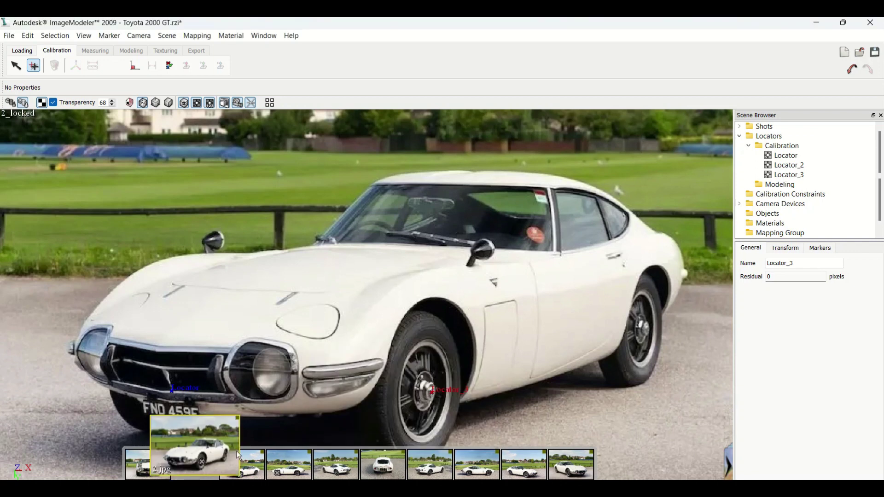
left_click(343, 471)
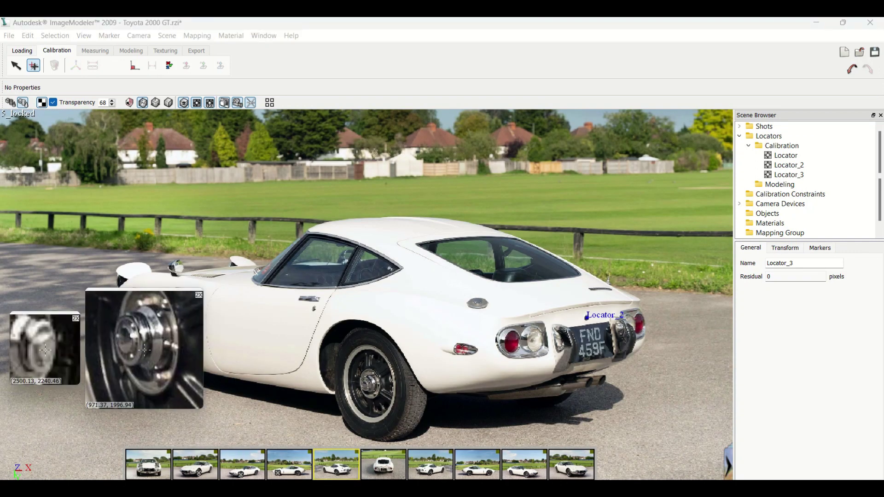
left_click(135, 343)
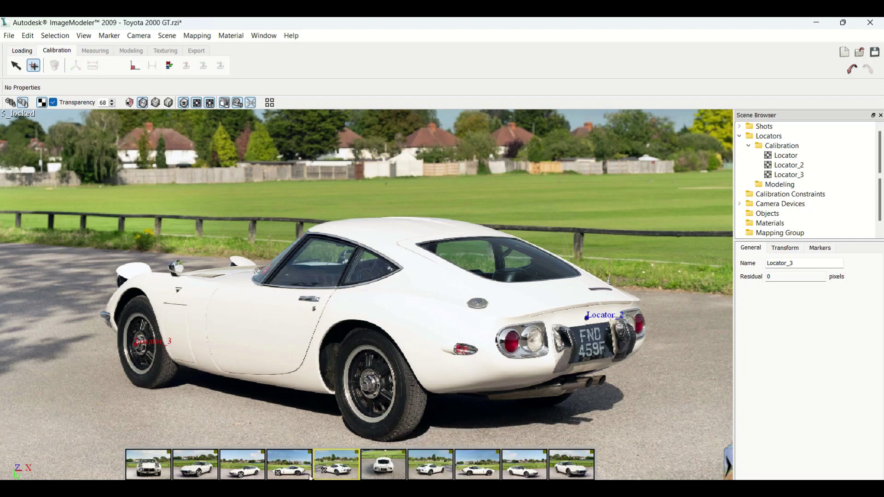
left_click(33, 66)
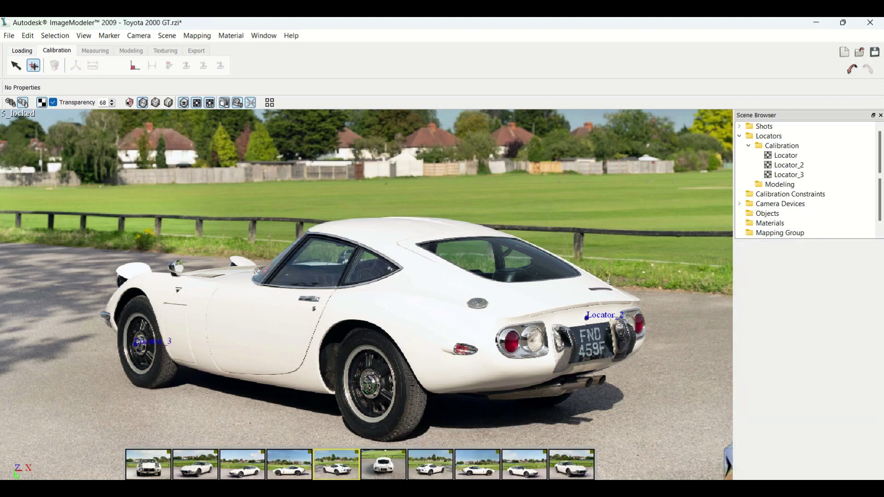
- Mark Locator_4 on the rear wheel hub in shots 3, 2 and 5
left_click(366, 383)
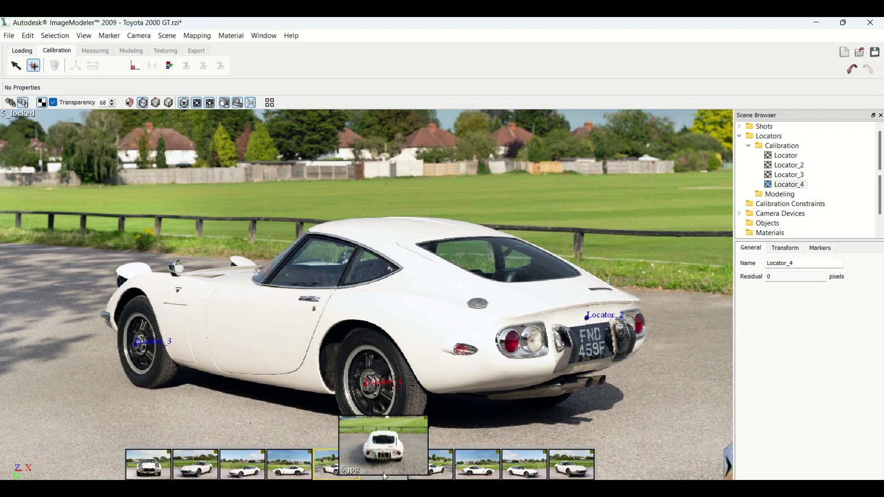
left_click(294, 473)
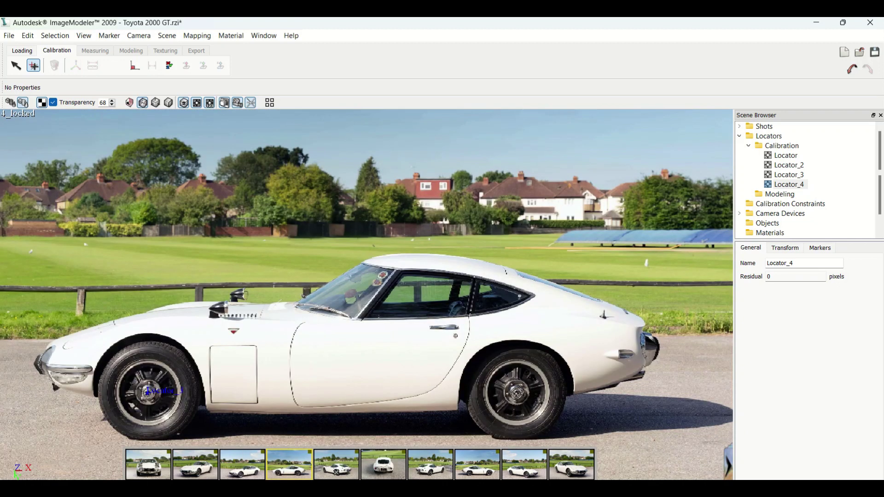
left_click(242, 465)
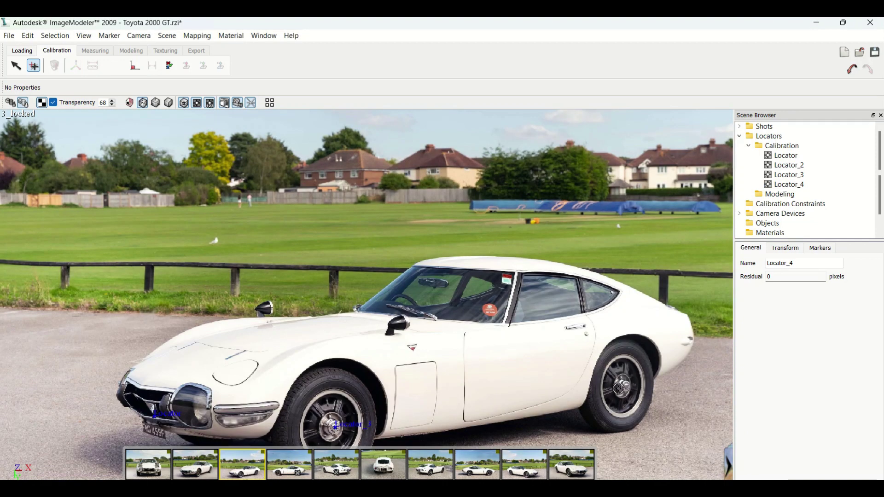
left_click(627, 384)
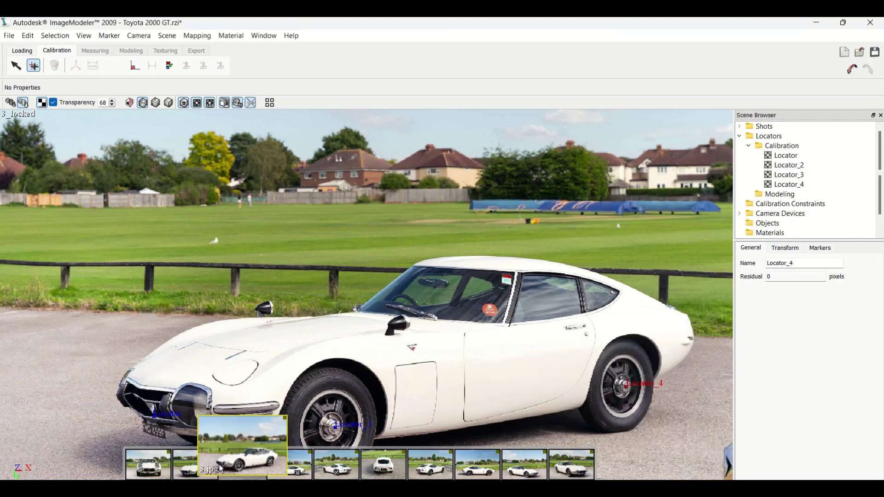
left_click(196, 465)
mouse_move(643, 329)
left_mouse_down()
mouse_move(650, 335)
mouse_move(647, 327)
left_mouse_up()
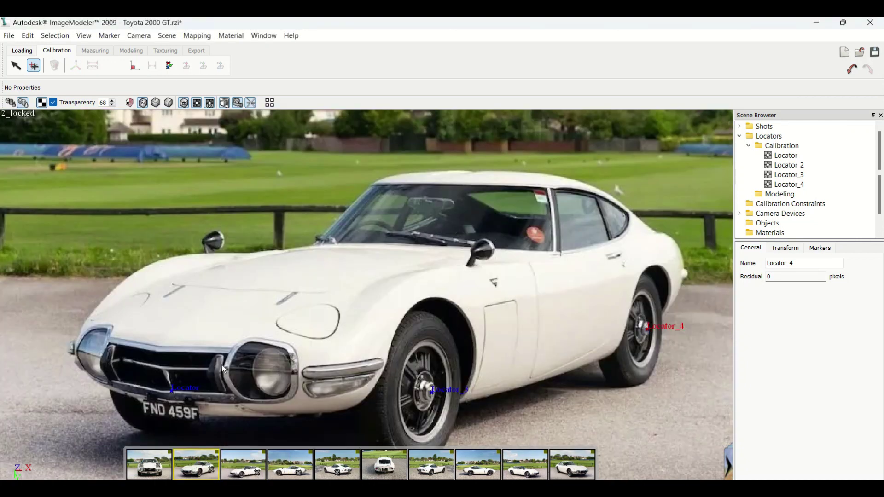
left_click(244, 464)
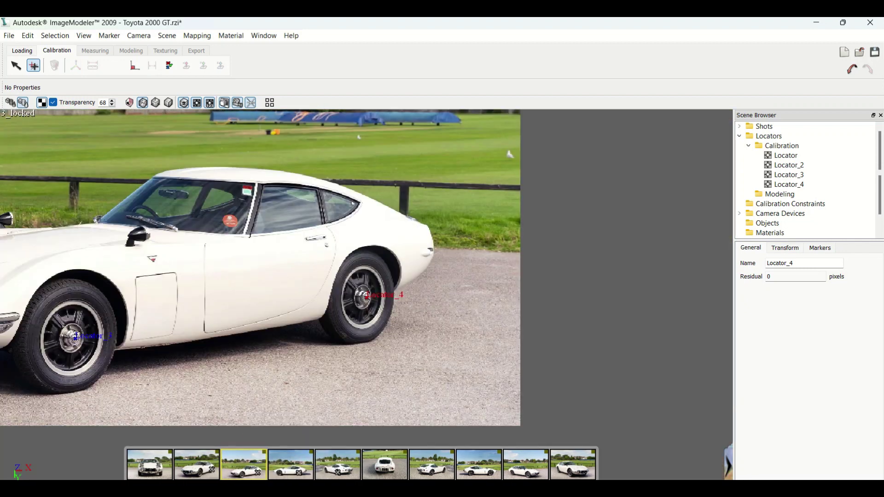
left_click(294, 467)
left_click(338, 466)
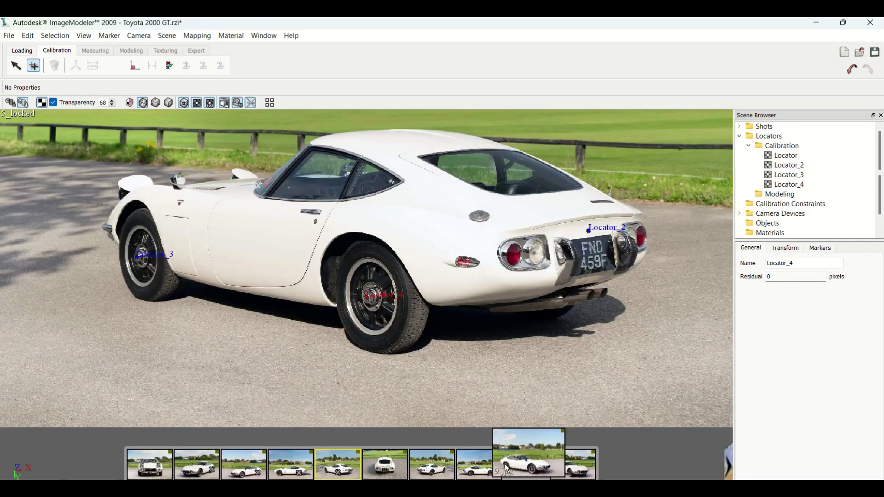
left_click(38, 71)
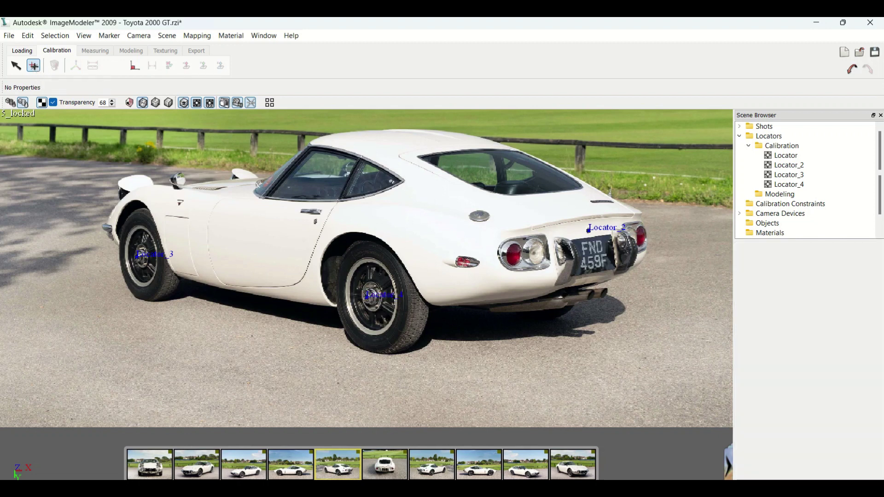
- Save the project, overwriting the existing Toyota 2000 GT.rzi file
left_click(9, 35)
left_click(27, 87)
double_click(188, 123)
left_click(476, 258)
left_click(196, 475)
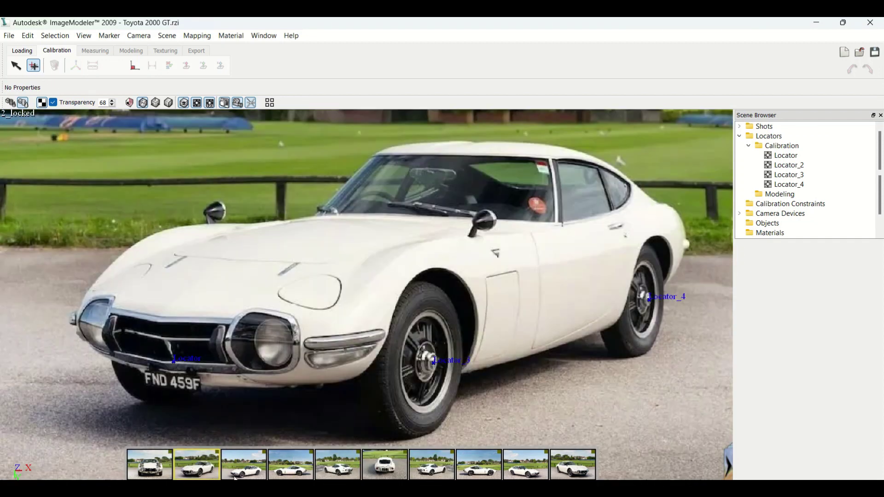
- Place Locator_5 on the rear wheel hub in shots 7, 8 and 10
left_click(244, 469)
left_click(295, 469)
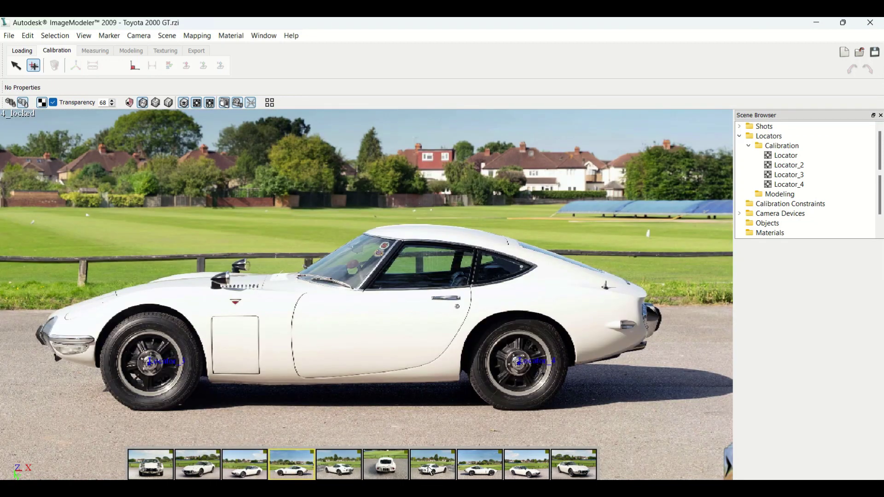
left_click(431, 469)
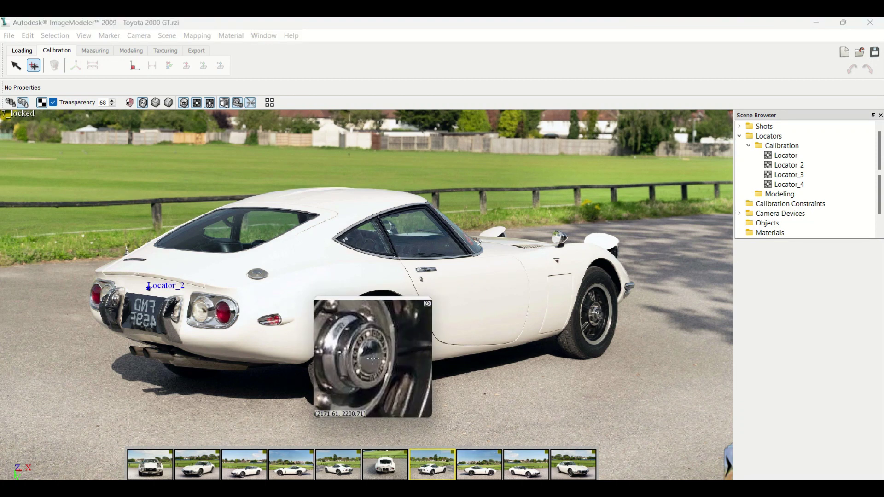
left_click(372, 355)
left_click(466, 467)
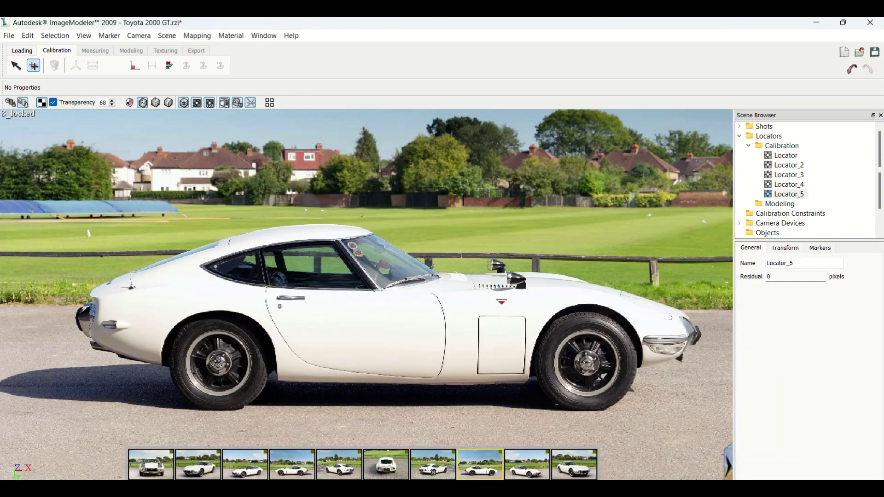
left_click(219, 362)
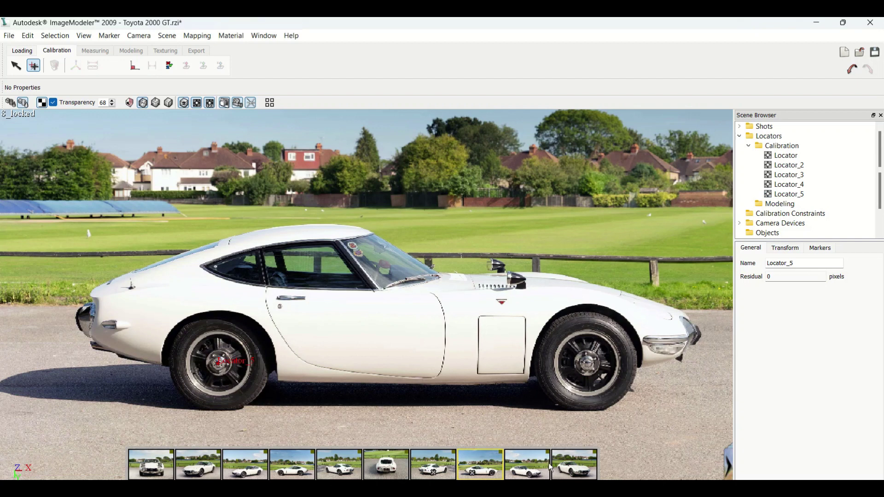
left_click(522, 475)
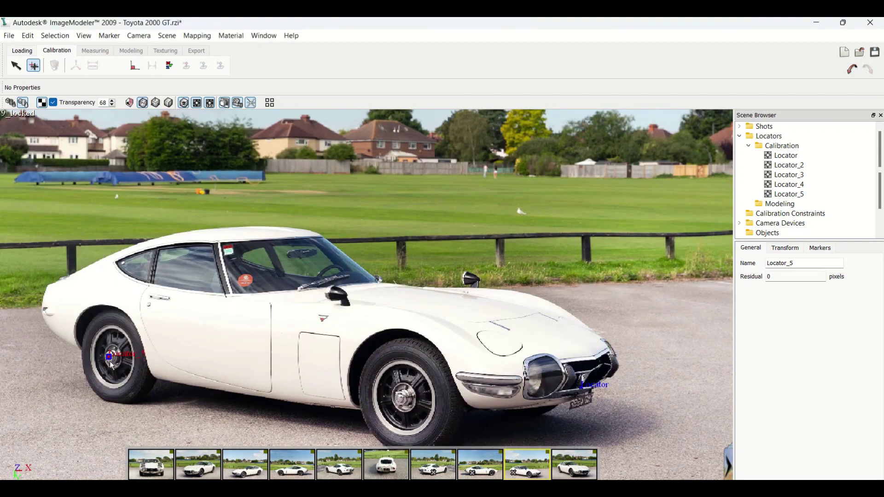
left_click(566, 468)
left_click(88, 301)
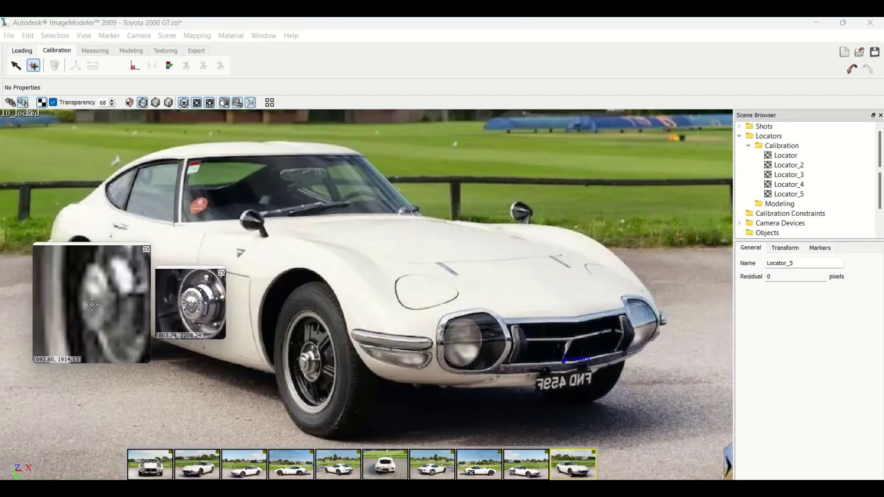
left_click_drag(88, 300, 88, 299)
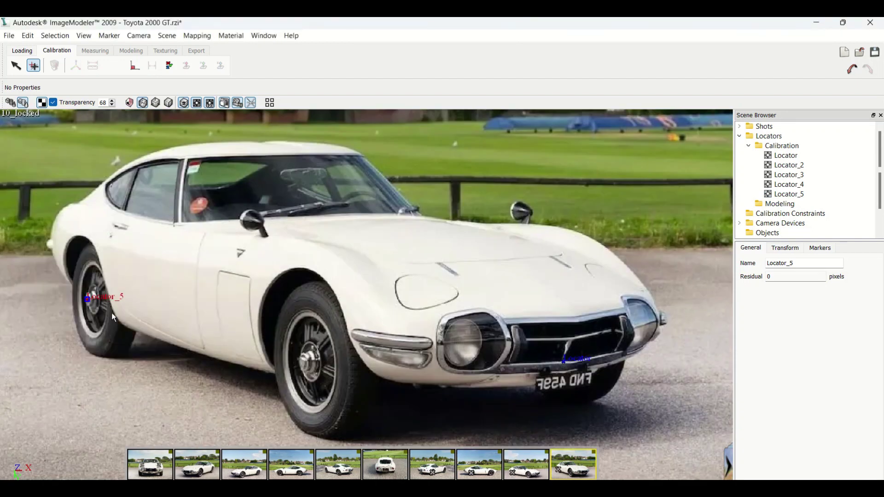
left_click(33, 66)
- Place Locator_6 on the front wheel hub in shots 10, 9 and 7, then start Locator_7 on the door lock
left_click(307, 366)
left_click(307, 366)
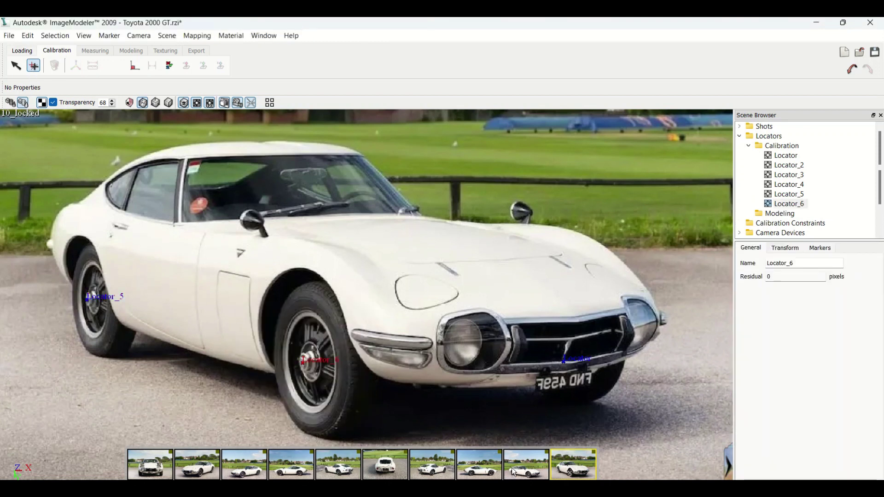
left_click(521, 470)
left_click(401, 396)
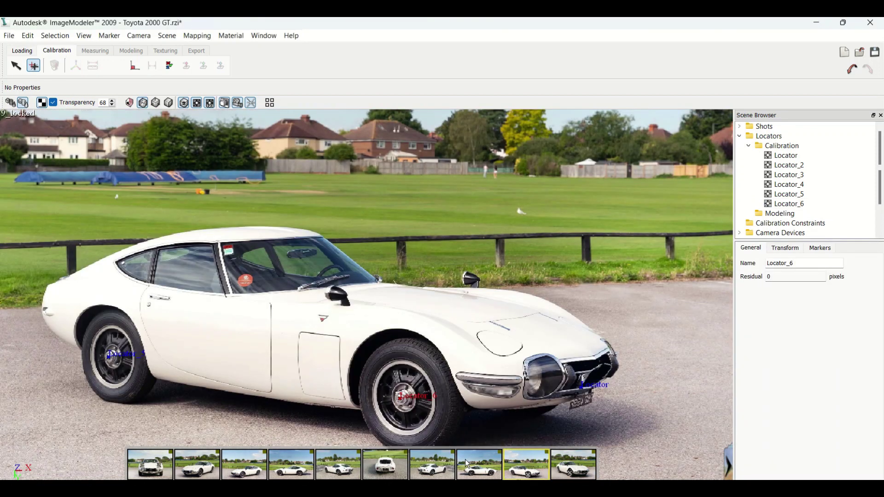
left_click(467, 464)
mouse_move(479, 464)
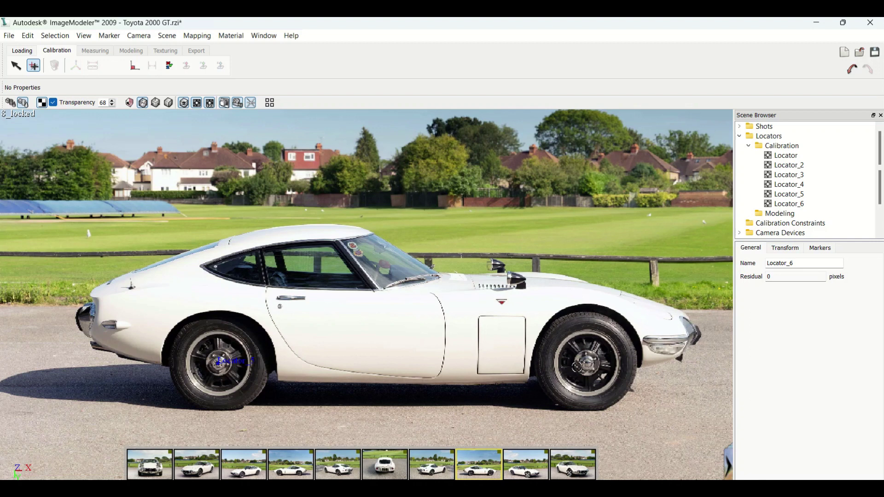
left_click(435, 467)
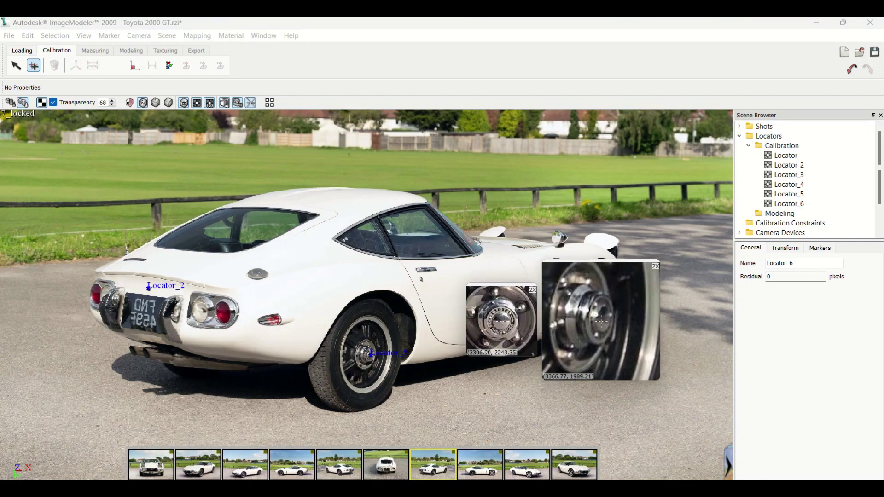
left_click(597, 312)
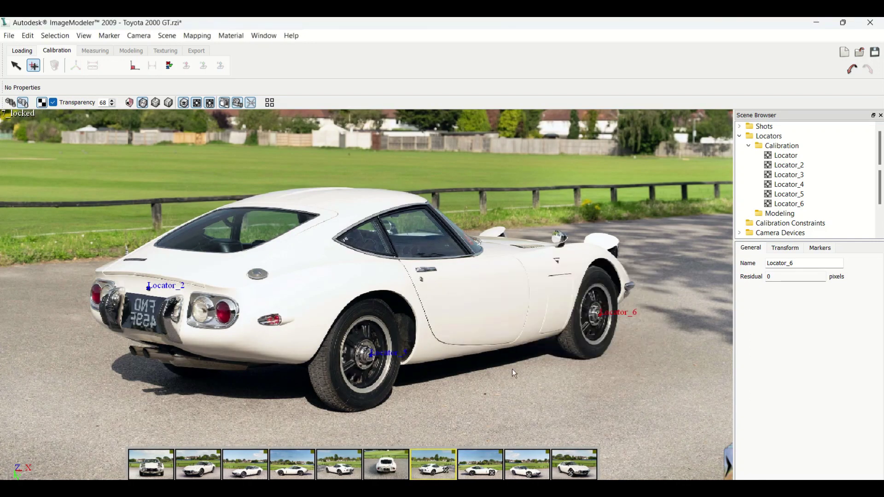
left_click(33, 66)
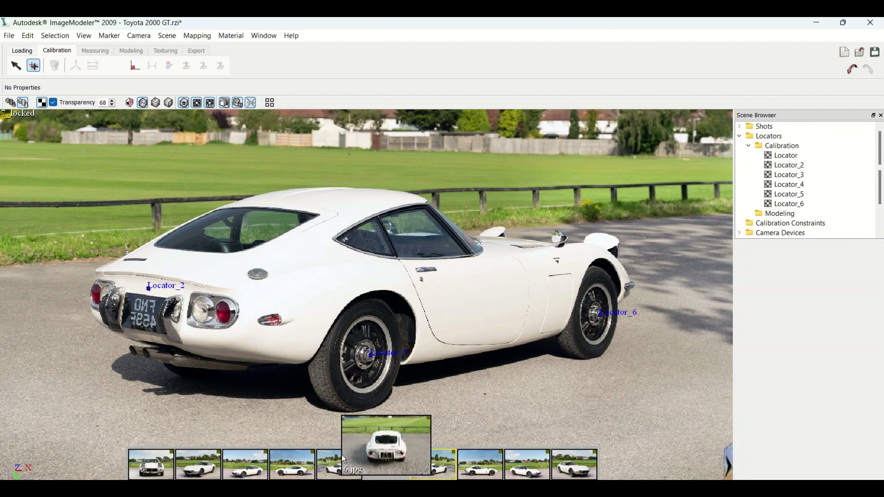
left_click(421, 279)
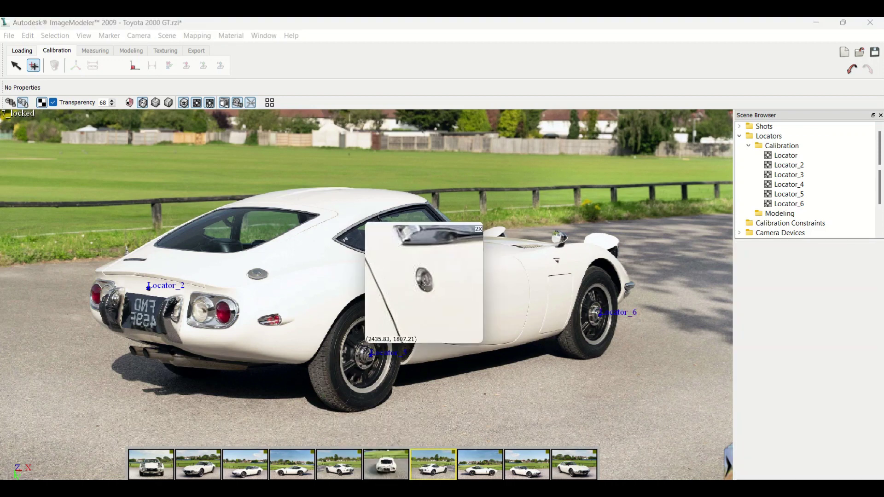
- Match Locator_7 on the door lock in shots 8, 9 and 10
left_click(478, 466)
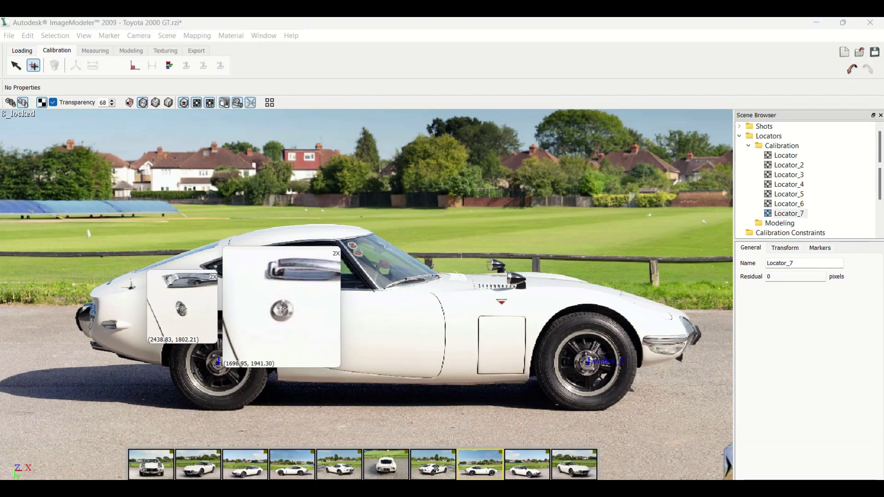
left_click(219, 363)
left_click(524, 465)
left_click(150, 307)
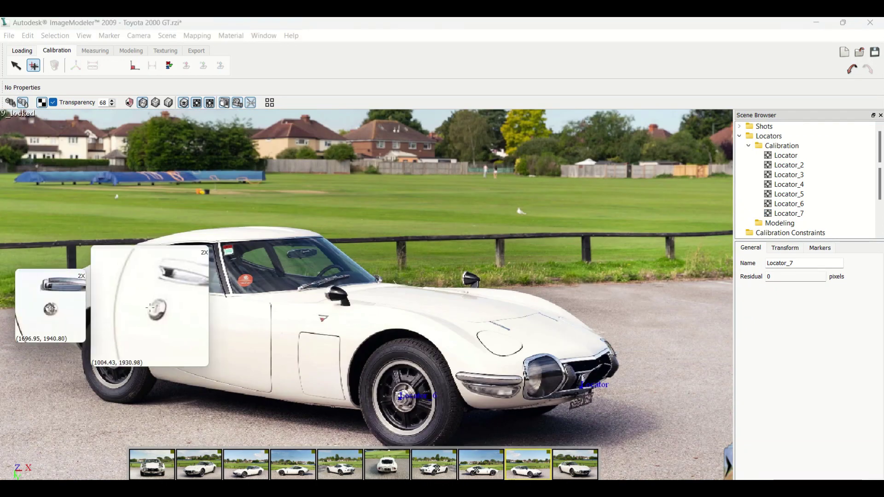
left_click(150, 307)
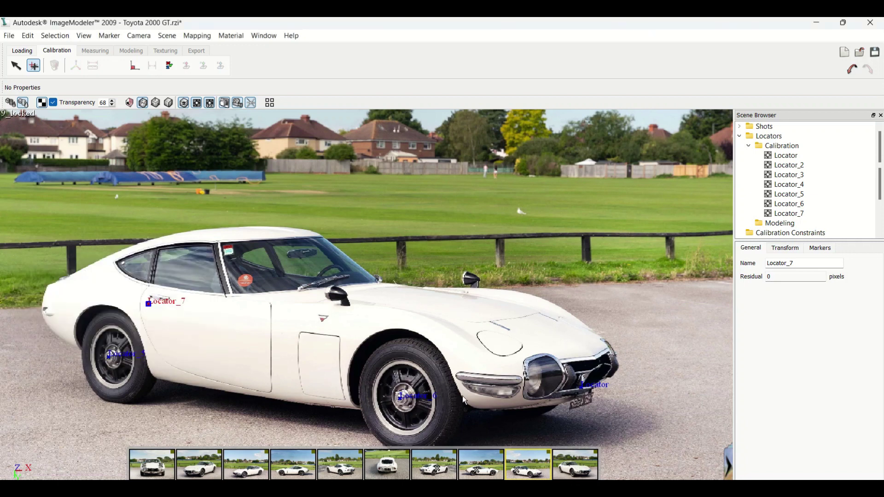
left_click(571, 467)
left_click(117, 238)
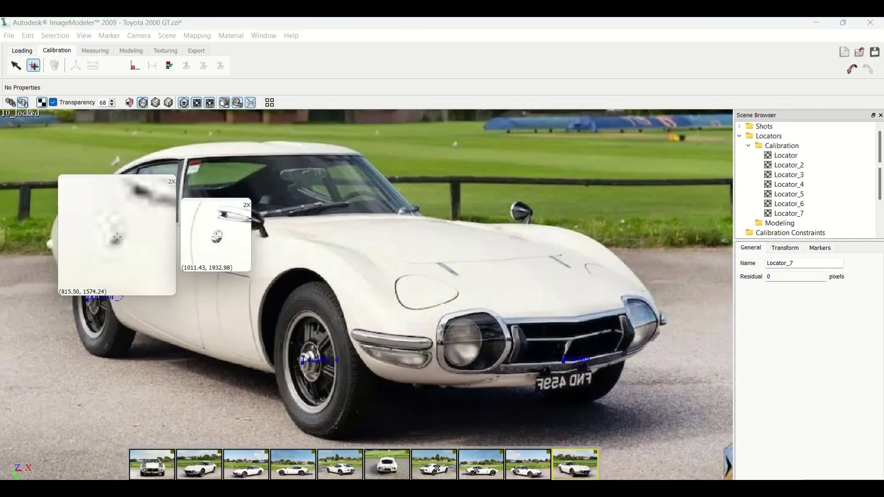
left_click(109, 235)
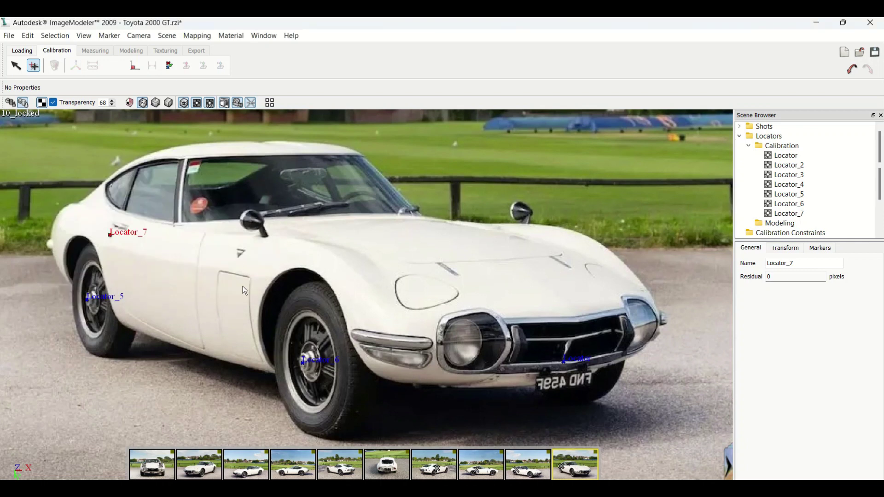
left_click(153, 464)
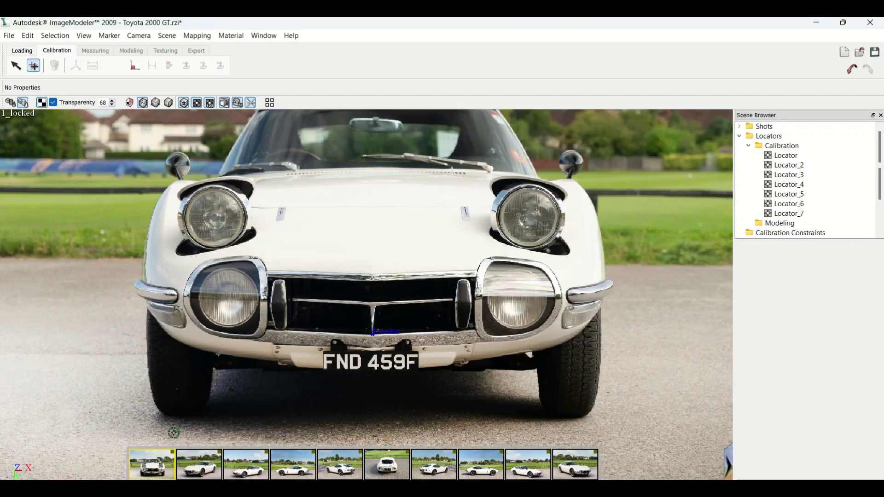
- Place Locator_8 on the rear-view mirror and windshield in shots 2 and 3
scroll(390, 285, "down", 1)
scroll(398, 281, "down", 3)
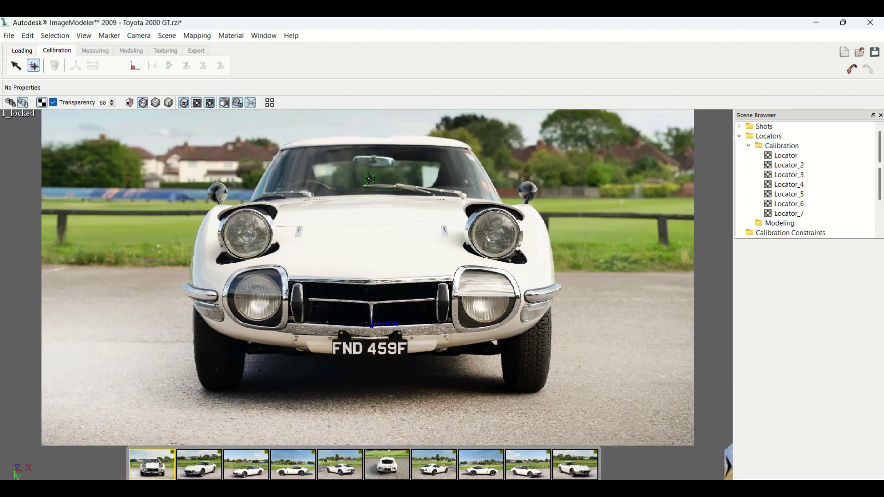
mouse_move(368, 161)
left_mouse_down()
mouse_move(374, 173)
mouse_move(379, 164)
left_mouse_up()
left_click(199, 464)
left_click_drag(420, 237, 420, 244)
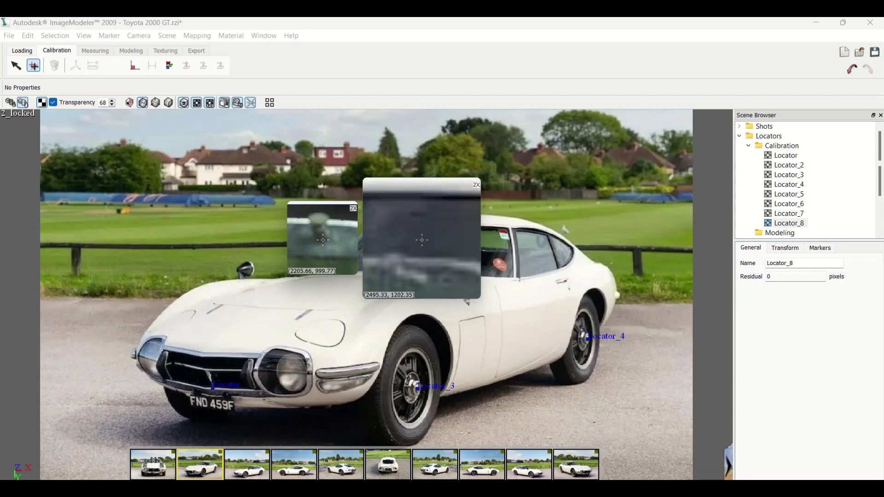
left_click_drag(422, 239, 417, 237)
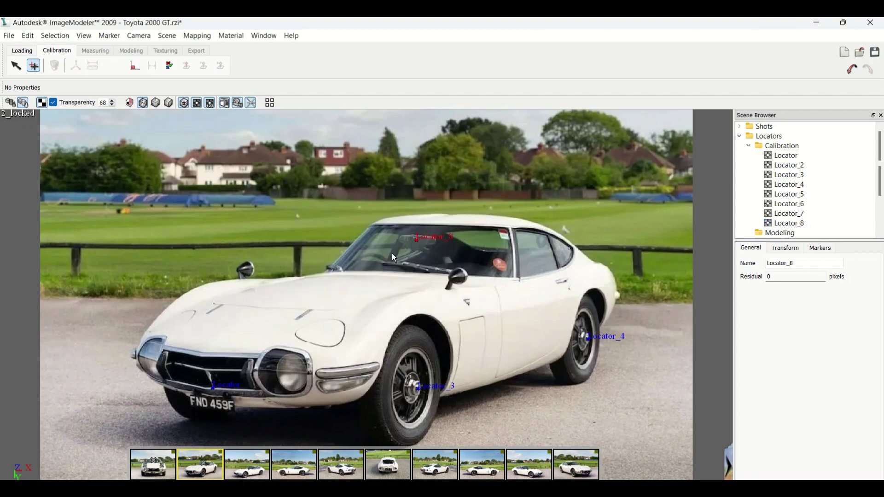
left_click(251, 474)
left_click_drag(415, 319, 418, 324)
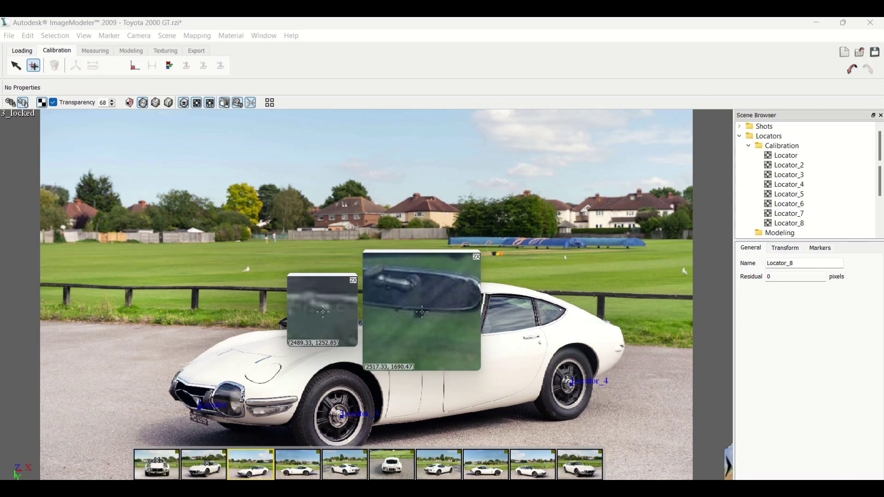
left_click_drag(422, 312, 422, 307)
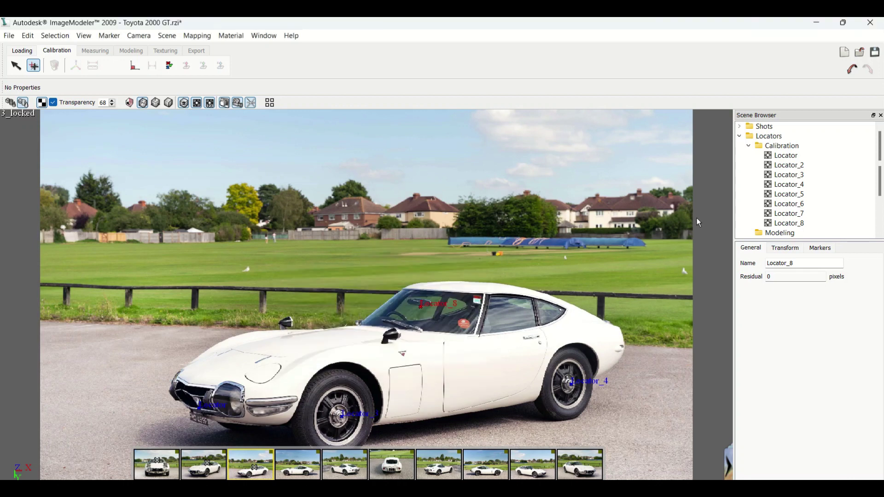
- Remove the windshield Locator_8 and re-mark it on the door emblem in shots 3, 2, 4 and 5
left_click(788, 224)
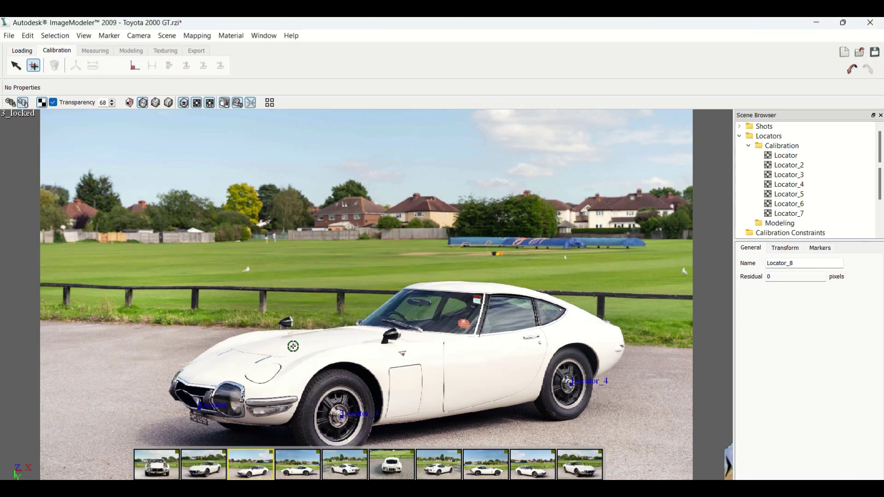
left_click_drag(402, 353, 406, 357)
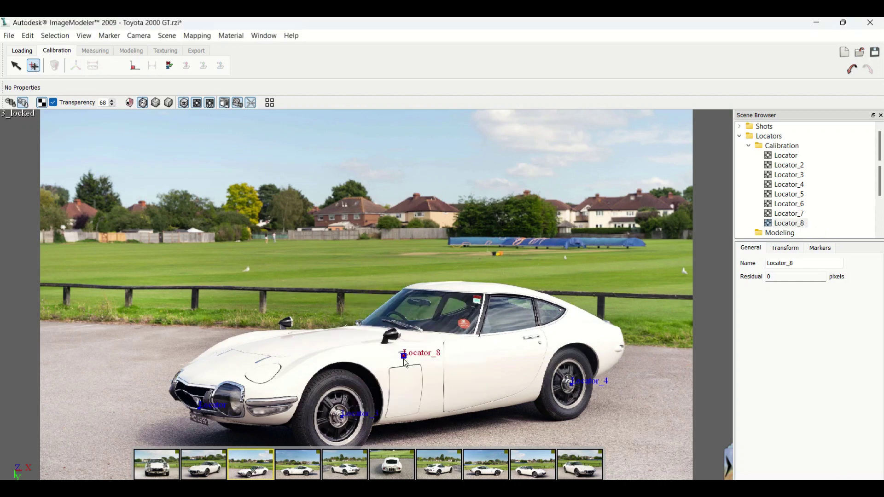
left_click(207, 465)
left_click_drag(472, 308, 474, 310)
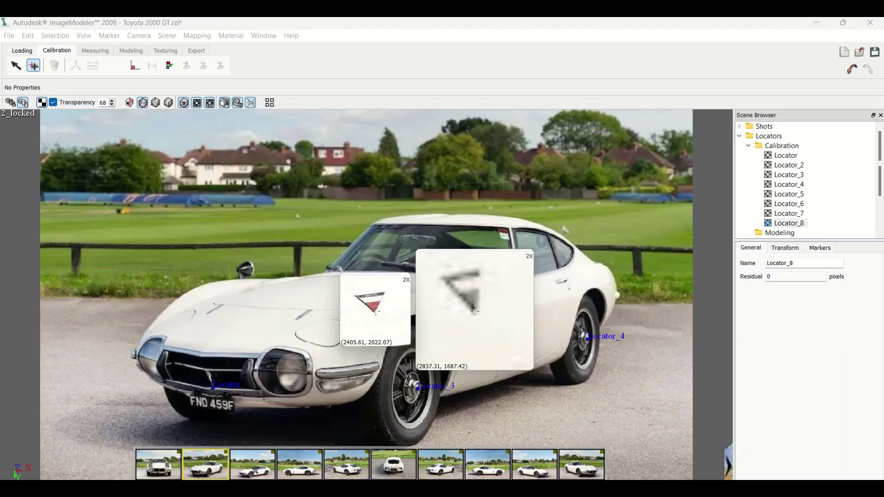
left_click_drag(474, 310, 474, 309)
left_click(253, 464)
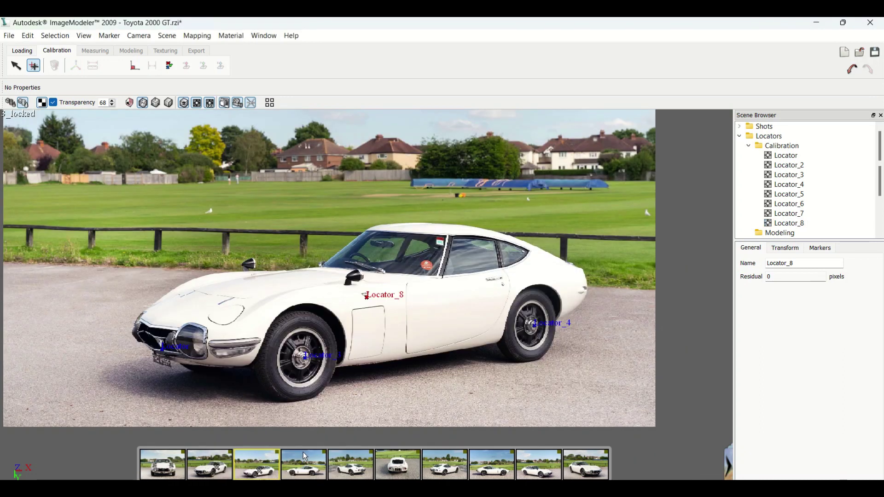
left_click(304, 460)
left_click_drag(262, 340, 263, 340)
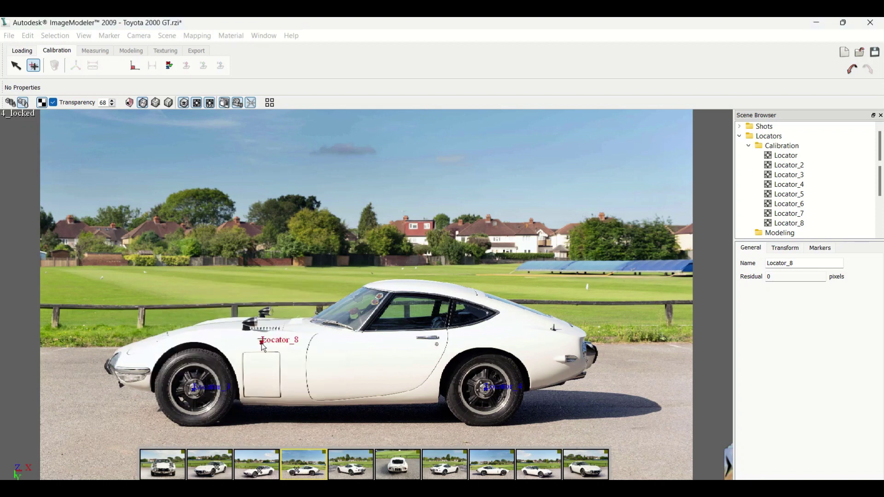
left_click(351, 464)
left_click_drag(217, 309, 217, 308)
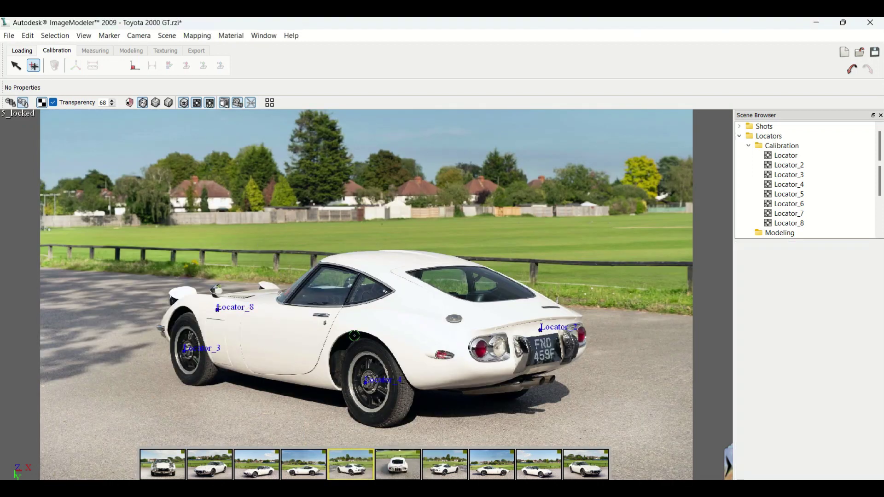
left_click(445, 464)
left_click(520, 315)
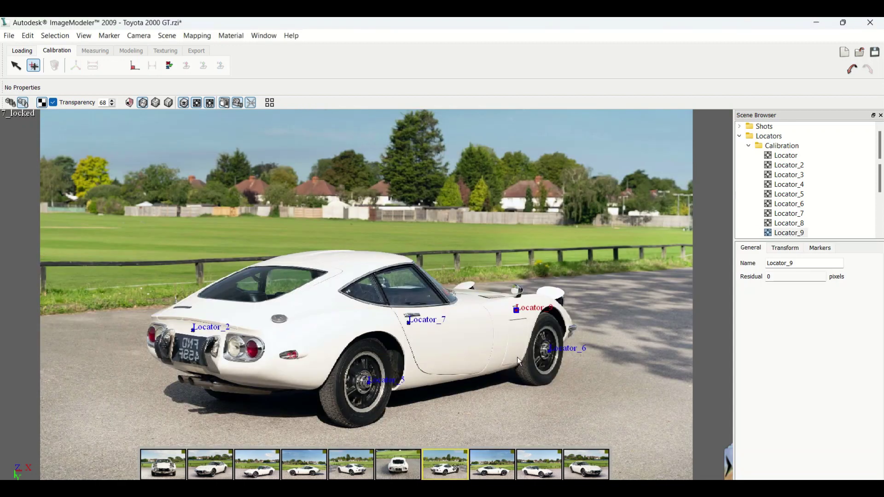
- Mark Locator_9 on the fender emblem in shots 8, 9 and 10, and on the right mirror
left_click(492, 464)
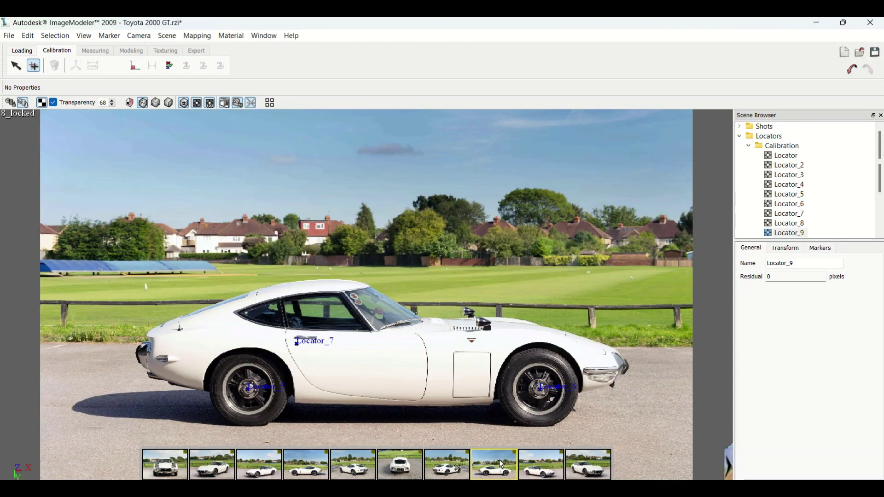
left_click(472, 342)
left_click(538, 466)
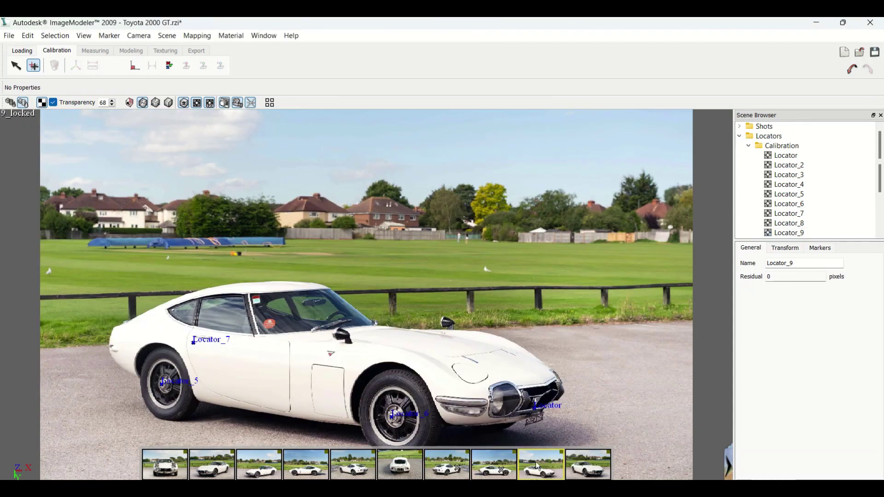
left_click(330, 358)
key("Page_Down")
left_click_drag(271, 312, 264, 304)
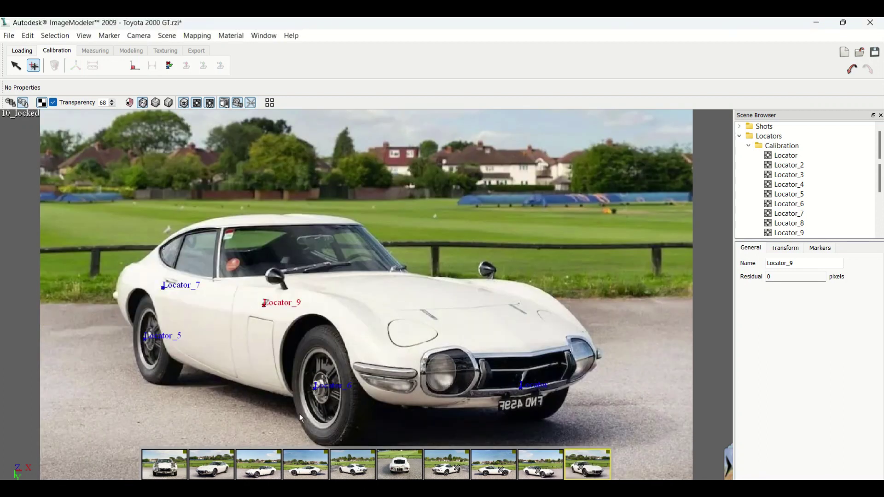
left_click(164, 456)
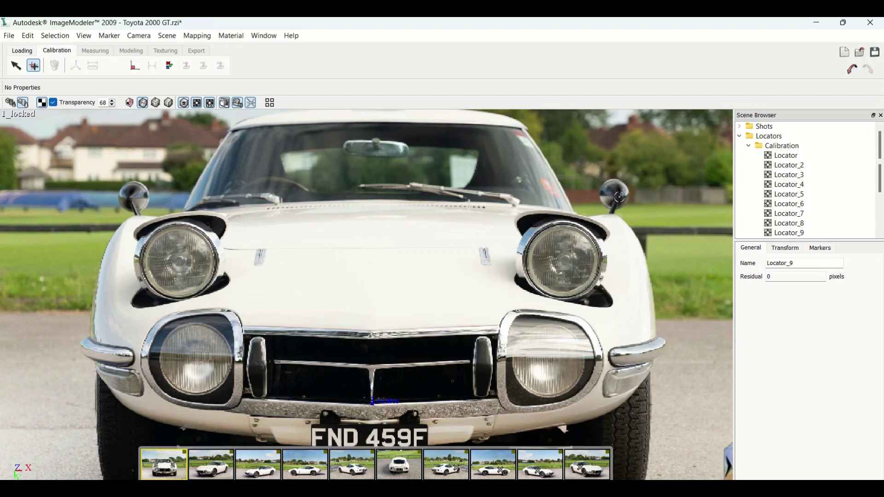
left_click_drag(616, 202, 619, 194)
- Delete Locator_9 and re-place it on the fender emblem in shots 7, 8 and 10
scroll(803, 218, "down", 1)
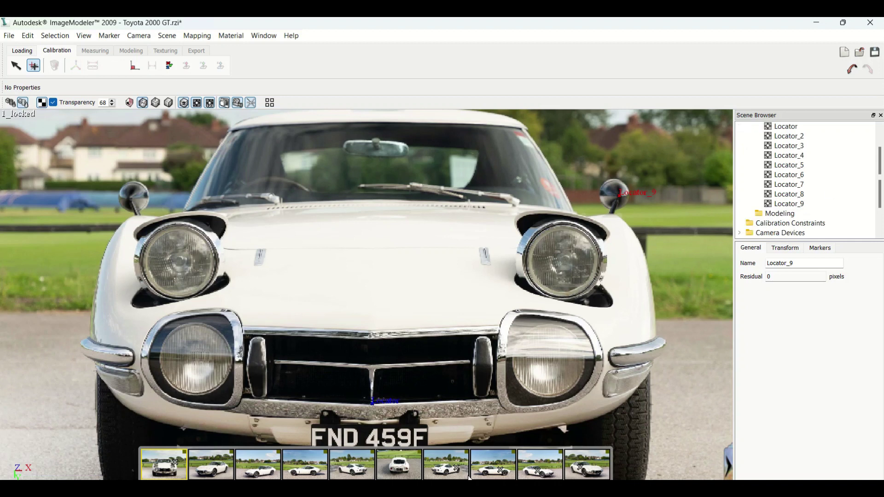
left_click(466, 474)
left_click(513, 461)
left_click(442, 470)
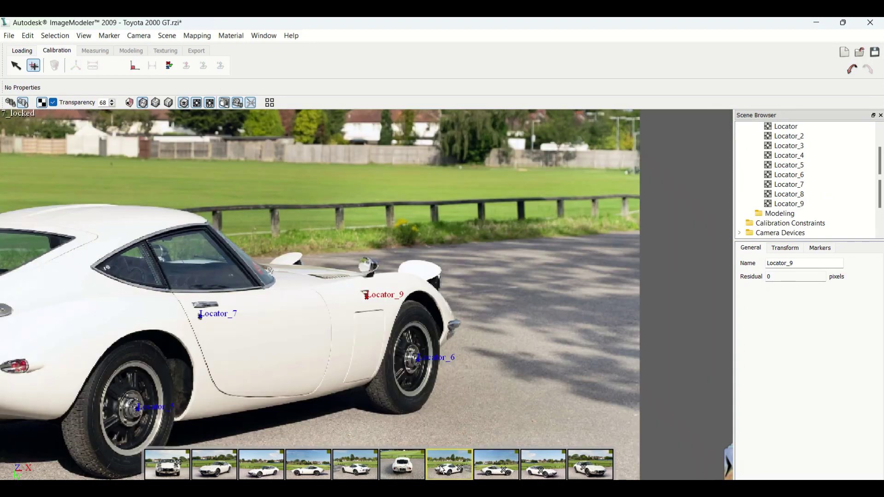
key("Delete")
left_click_drag(371, 301, 366, 296)
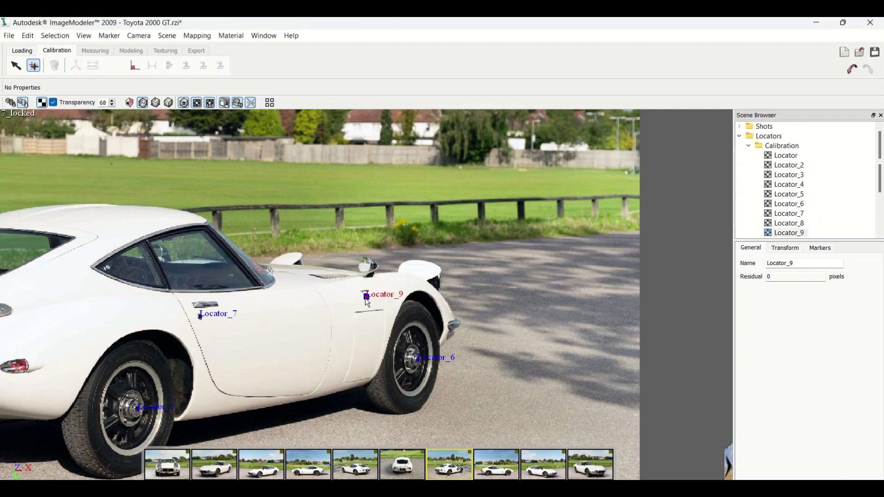
left_click(509, 465)
left_click_drag(393, 350, 391, 346)
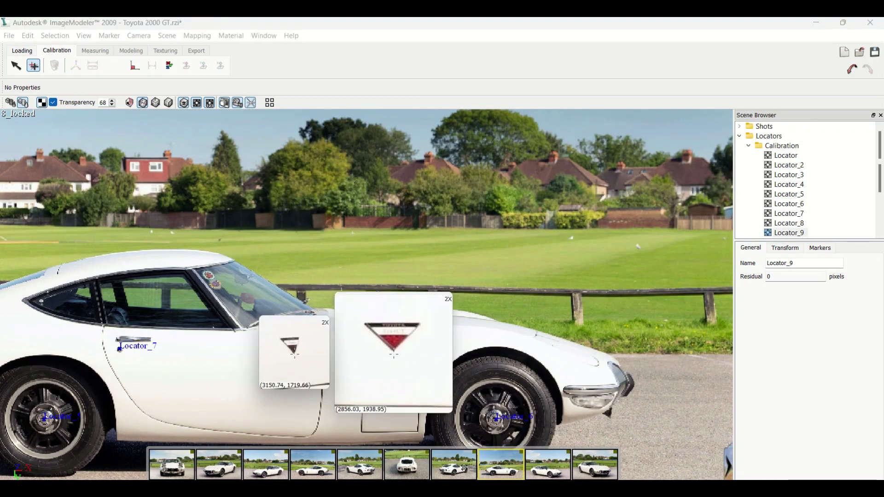
left_click(560, 466)
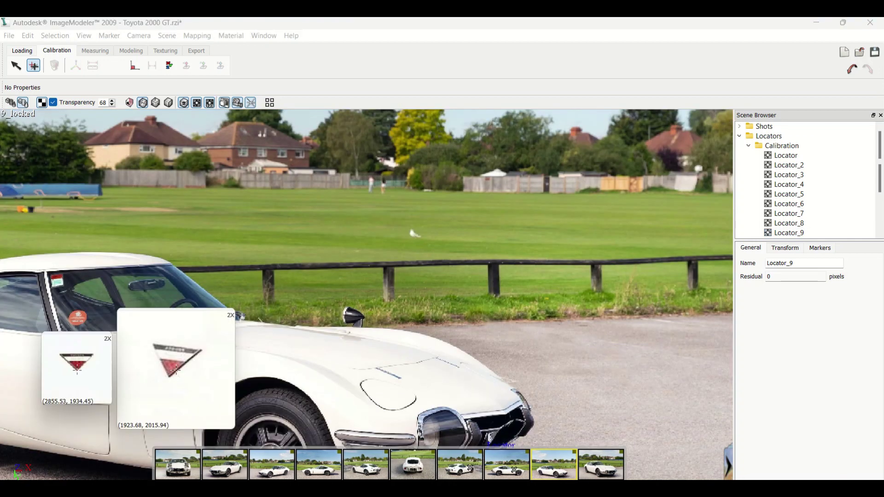
left_click(601, 464)
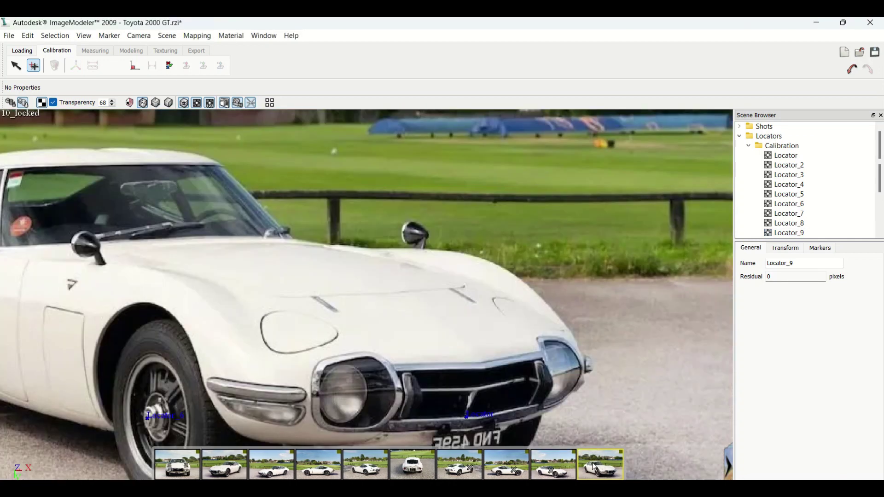
left_click_drag(68, 299, 69, 288)
left_click(33, 66)
- Create Locator_10 on the mirror in the front view and shots 2, 3 and 4
left_click(181, 465)
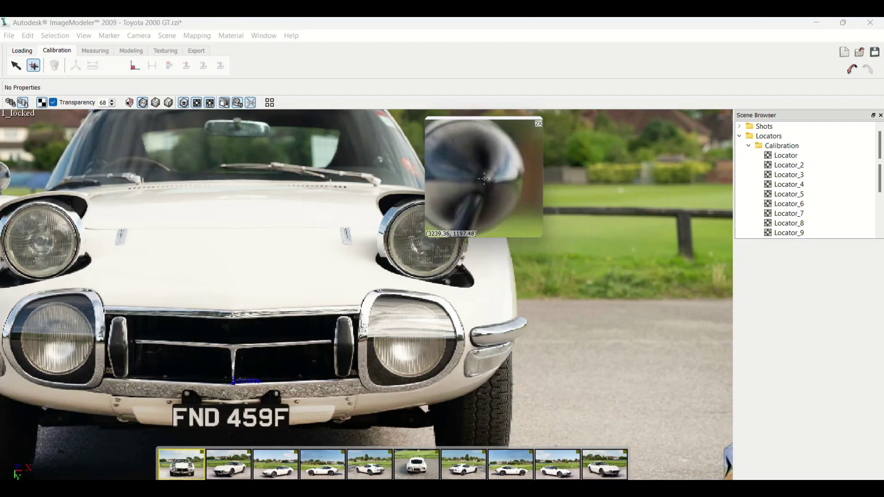
left_click(483, 179)
left_click(228, 465)
left_click_drag(359, 251, 359, 250)
left_click(276, 465)
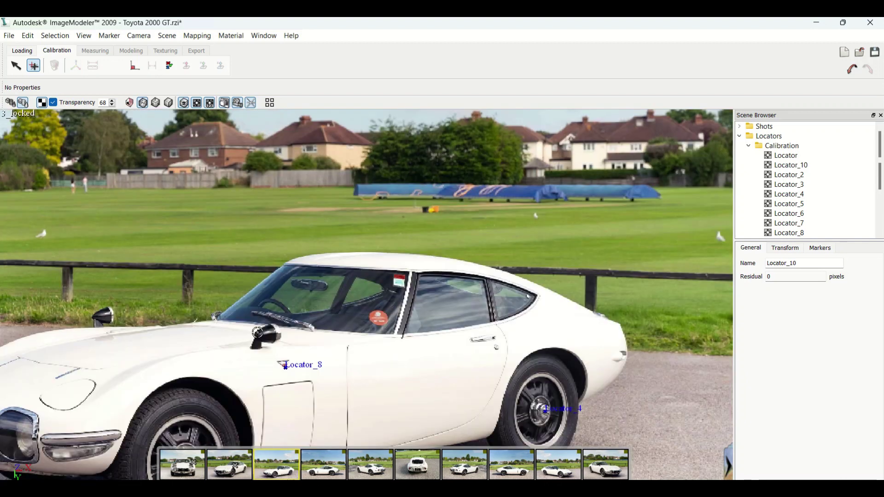
left_click_drag(260, 340, 261, 340)
left_click(323, 465)
left_click_drag(62, 320, 62, 320)
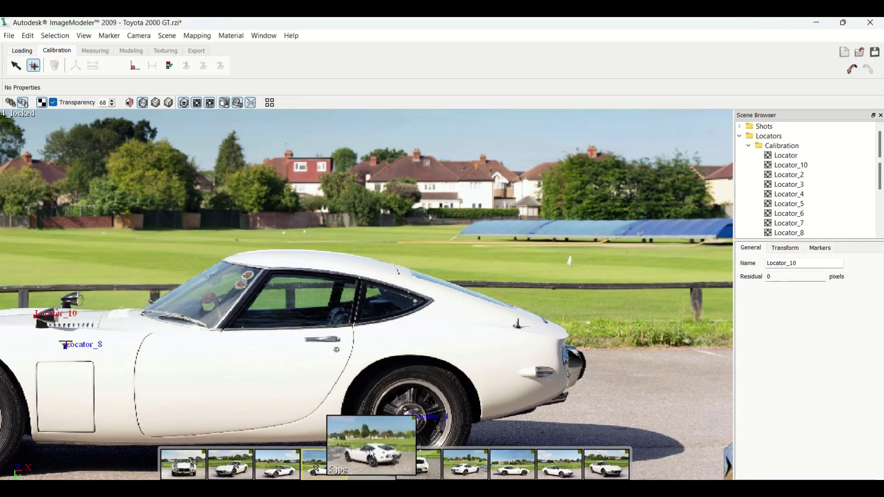
left_click(372, 465)
scroll(328, 333, "down", 2)
scroll(328, 333, "down", 1)
scroll(328, 333, "up", 1)
- Create Locator_11 on the other mirror in shots 8, 9, 10 and the front view
left_click(475, 470)
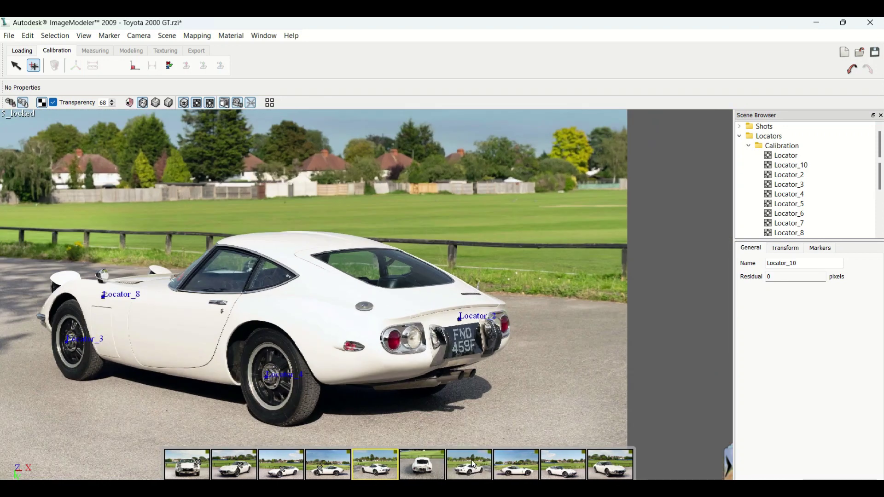
left_click(525, 463)
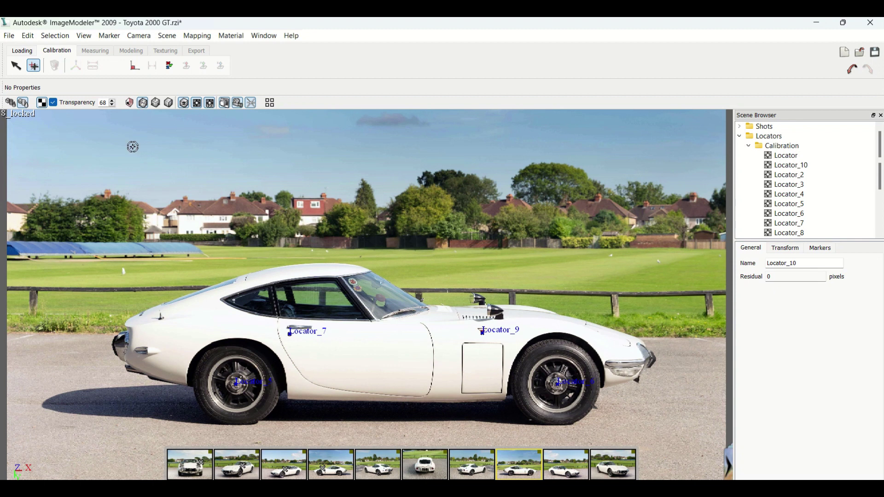
left_click_drag(506, 316, 504, 311)
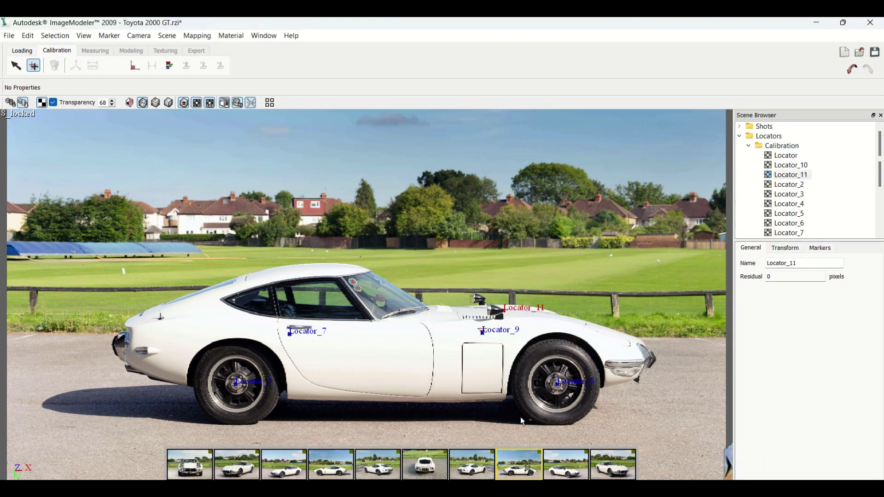
left_click(561, 466)
left_click_drag(320, 317, 348, 323)
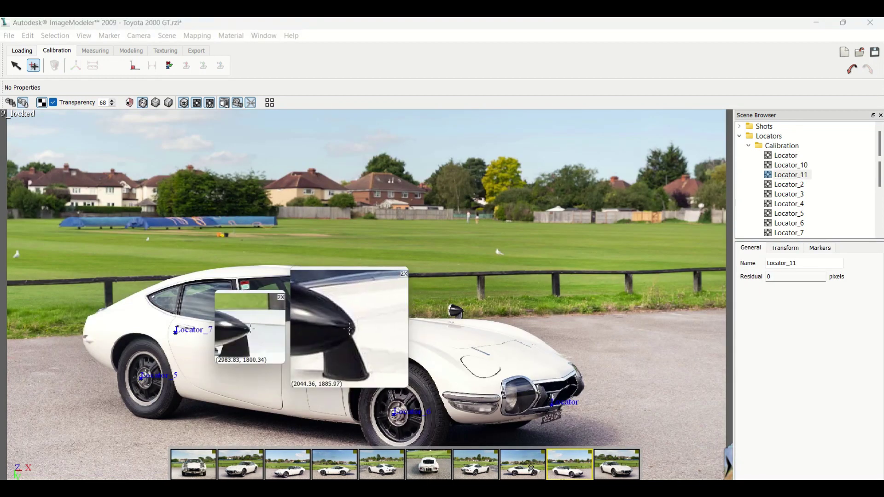
left_click(631, 474)
left_click_drag(280, 265, 276, 260)
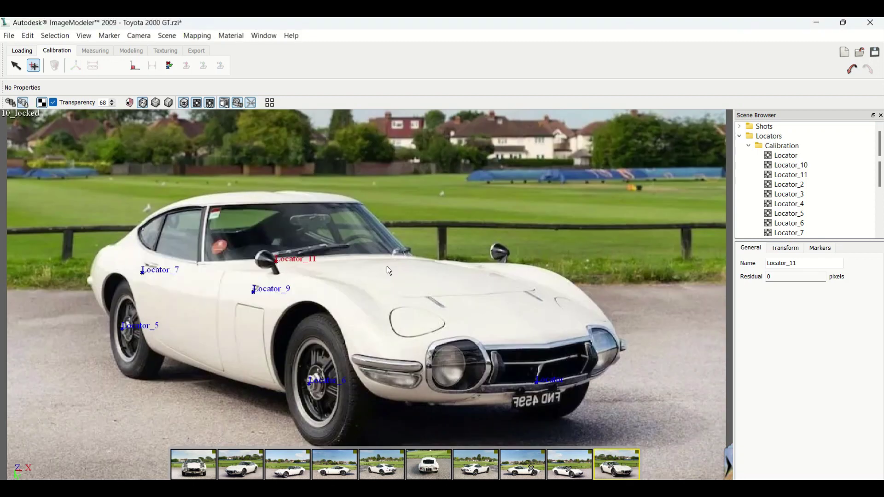
left_click(192, 466)
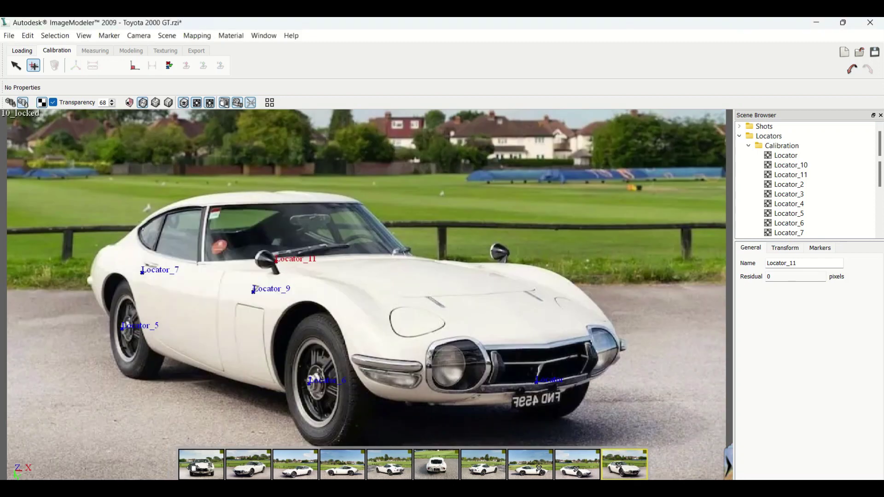
left_click_drag(202, 214, 200, 209)
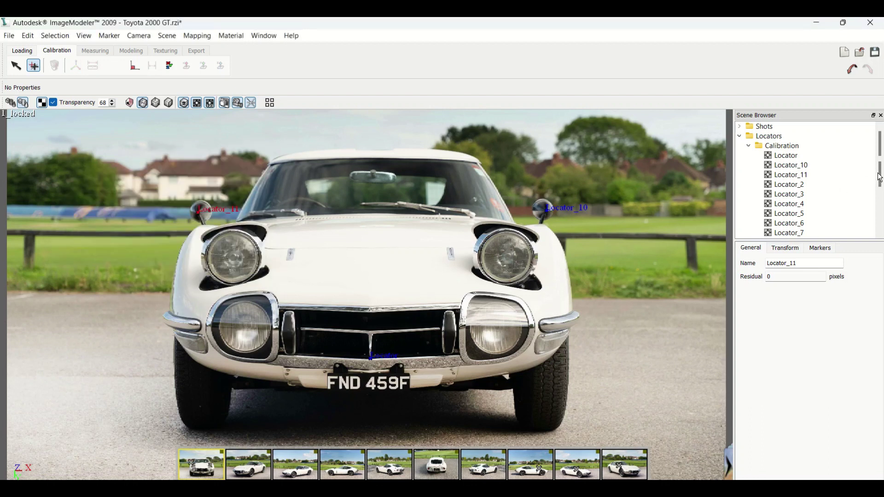
left_click_drag(879, 177, 879, 203)
scroll(787, 200, "up", 1)
scroll(784, 199, "up", 3)
- Mark Locator_10 on the side mirror in shot 10
left_click(623, 465)
left_click_drag(509, 253, 510, 258)
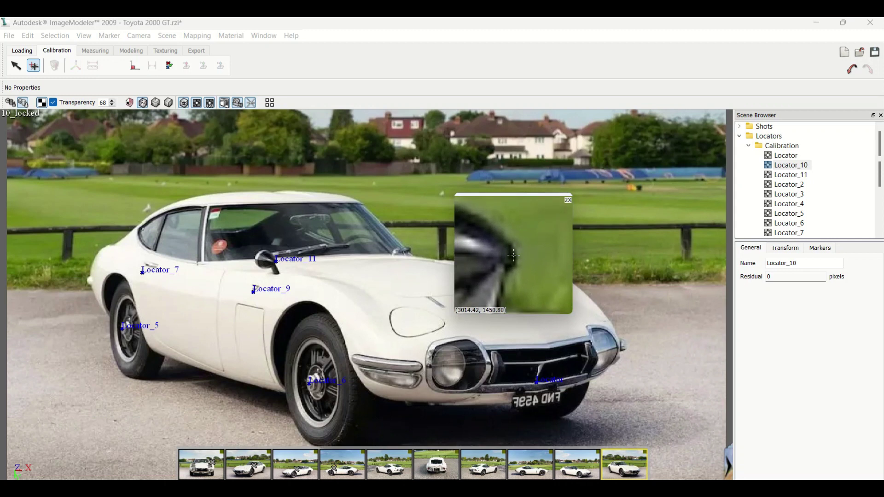
left_click(9, 35)
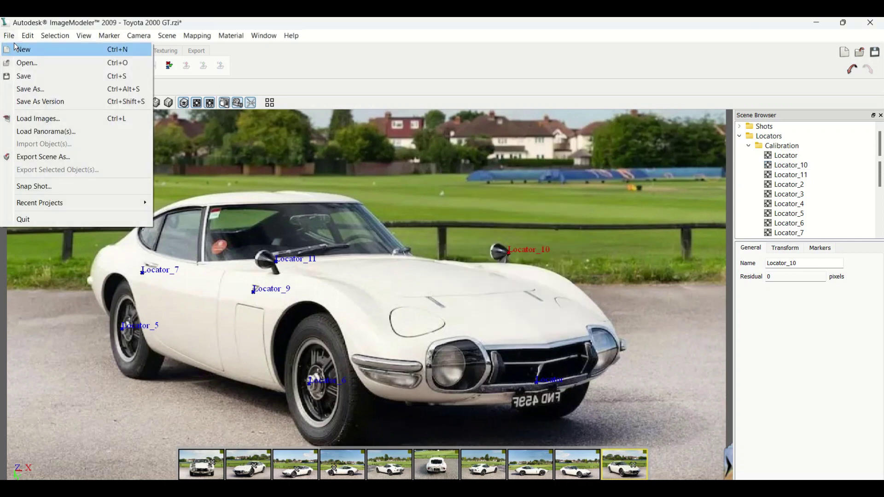
- Save the project, overwriting the existing project file
left_click(26, 87)
left_click(346, 286)
left_click(475, 261)
mouse_move(143, 465)
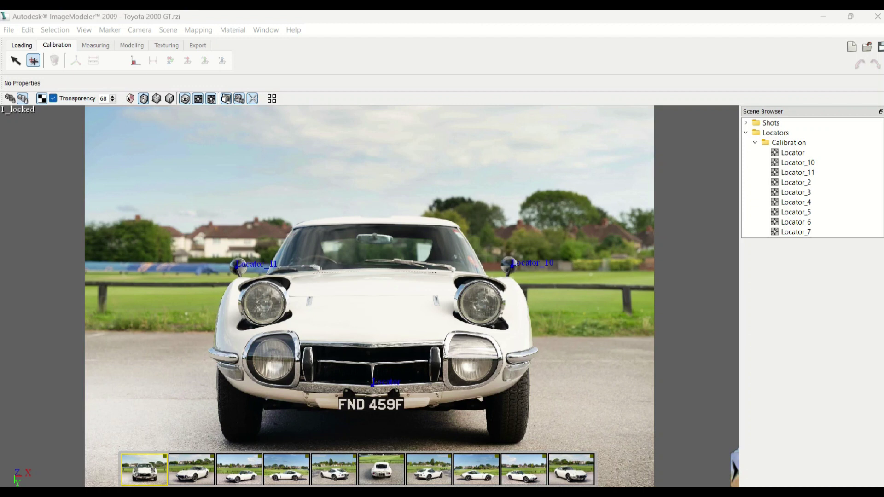
- Place Locator_13 on the front grille in shot 1 and match it in shots 2 and 3
left_click(34, 63)
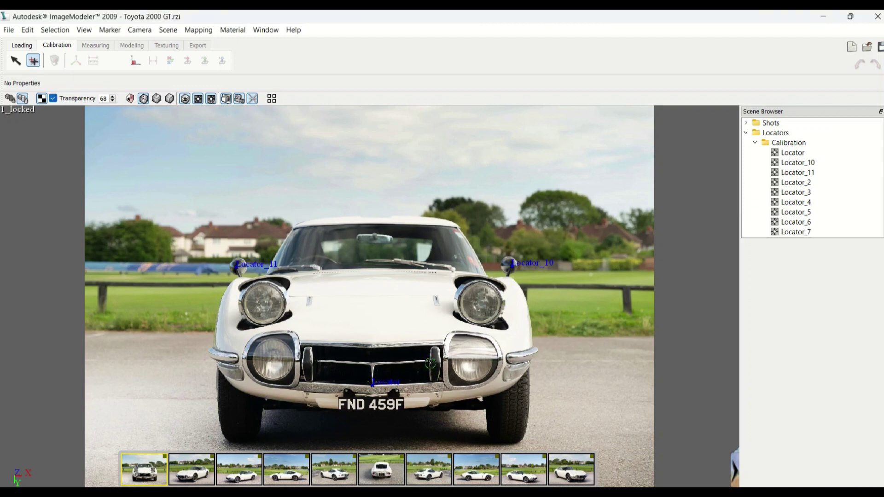
left_click(315, 362)
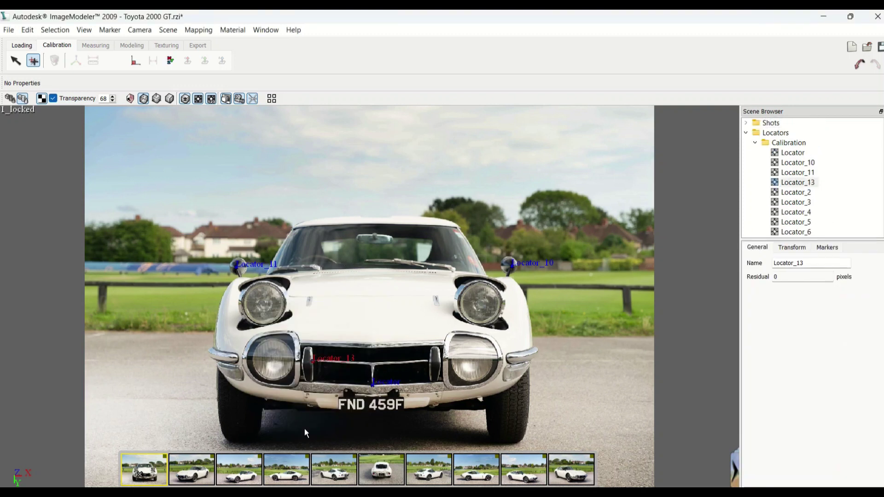
left_click(200, 469)
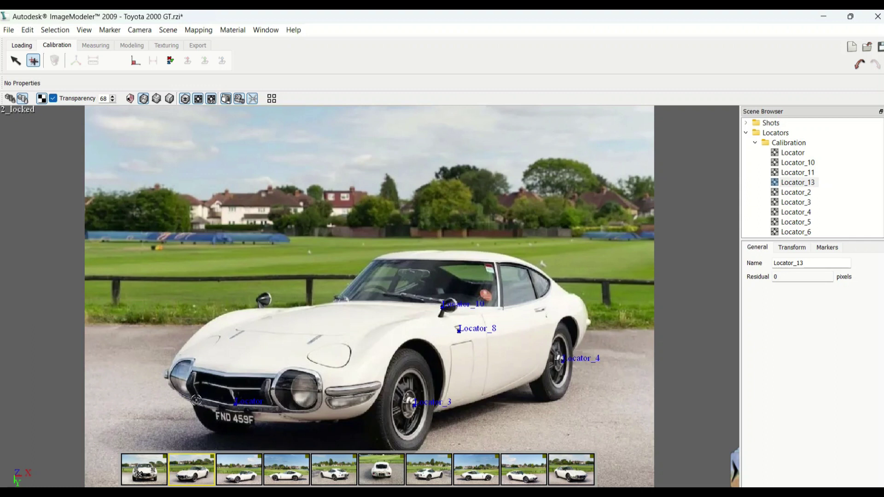
left_click_drag(196, 383, 194, 380)
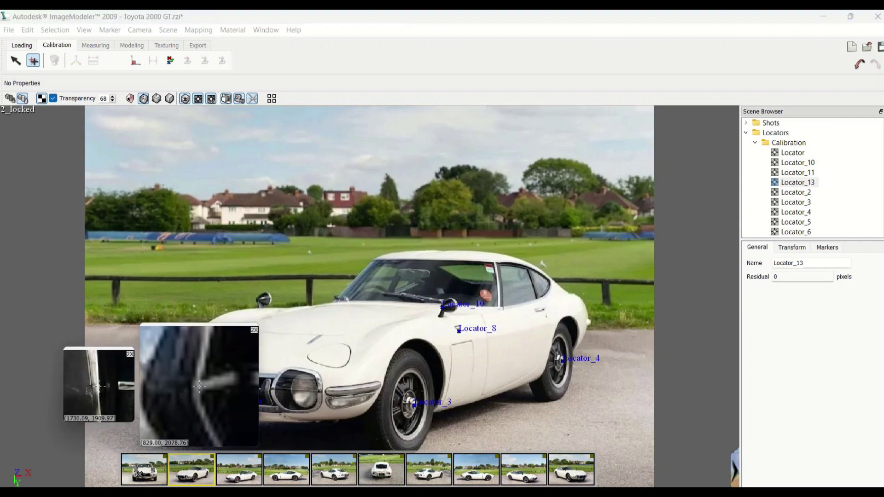
left_click(232, 466)
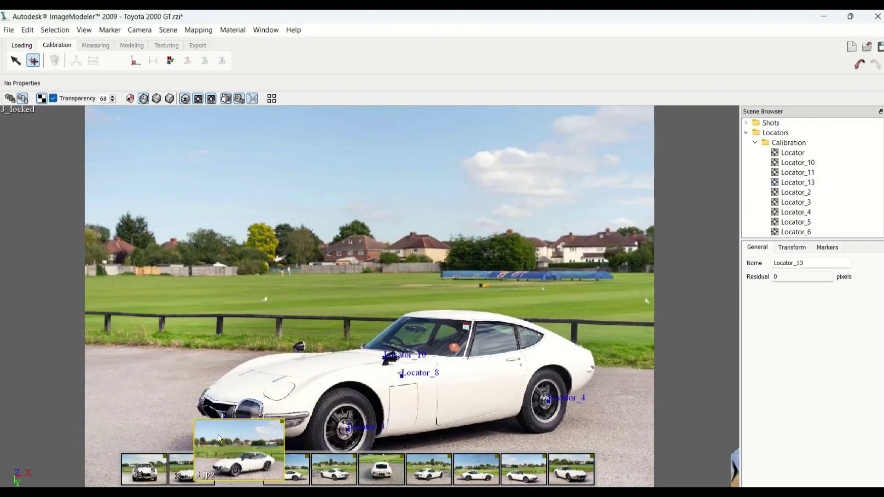
left_click_drag(202, 405, 201, 408)
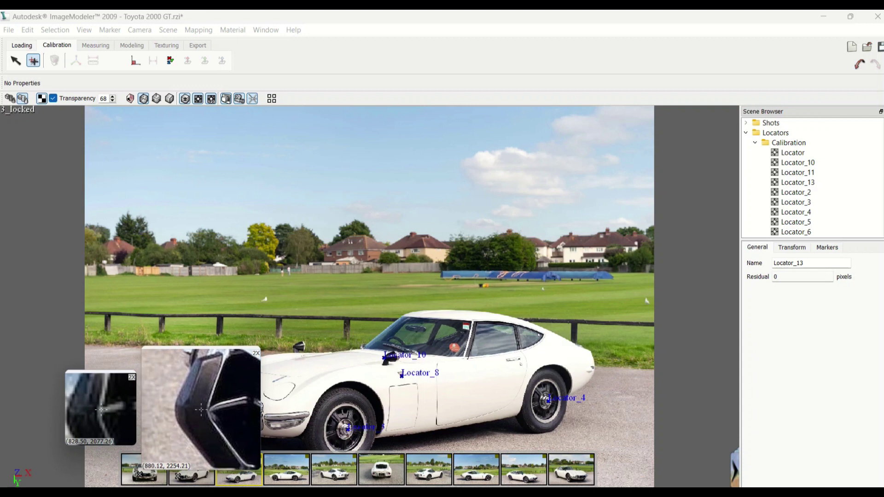
left_click_drag(201, 408, 199, 406)
- Refine Locator_13 on the grille in shot 1 and mark the same point in shot 10
left_click(149, 472)
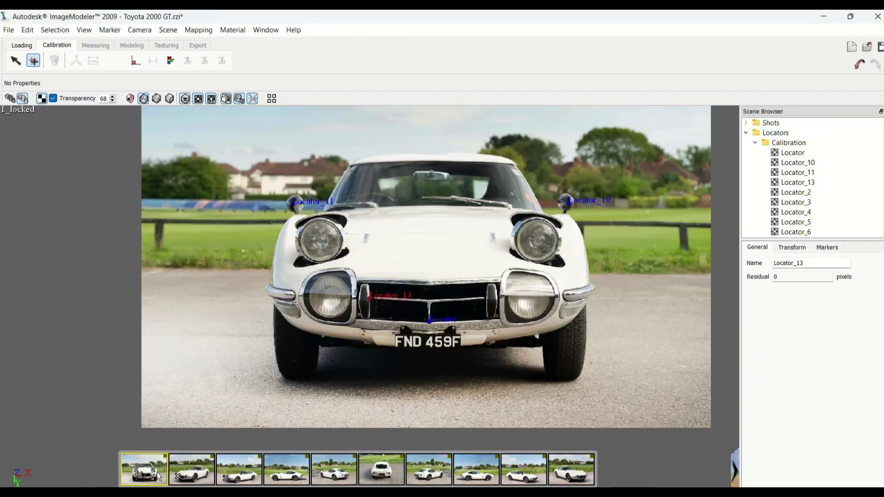
left_click_drag(369, 300, 371, 301)
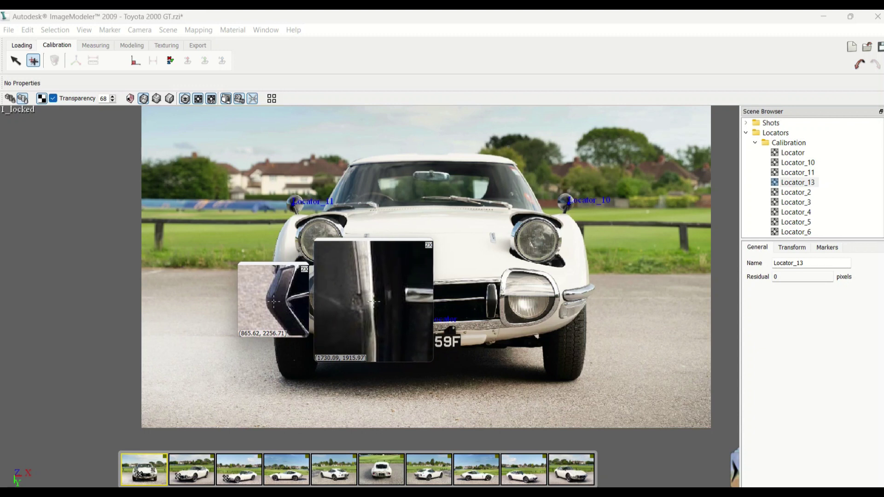
left_click_drag(371, 301, 372, 302)
left_click(244, 471)
left_click(286, 470)
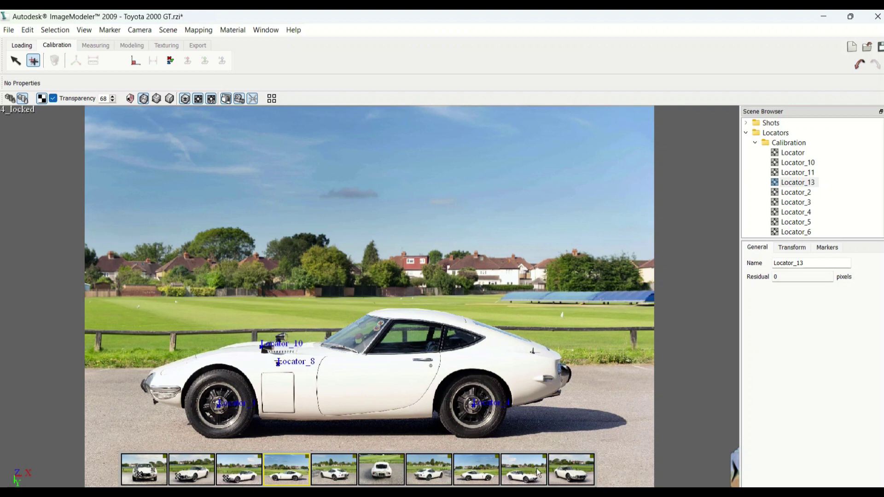
left_click(570, 469)
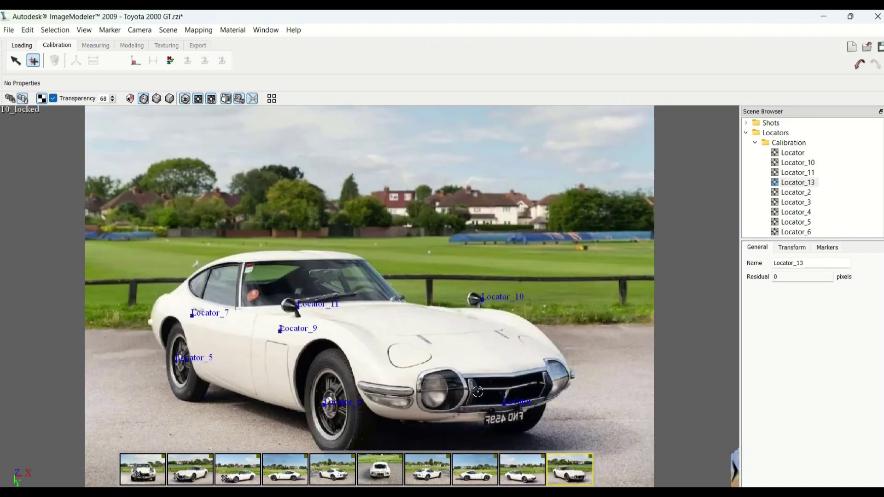
left_click_drag(478, 391, 479, 390)
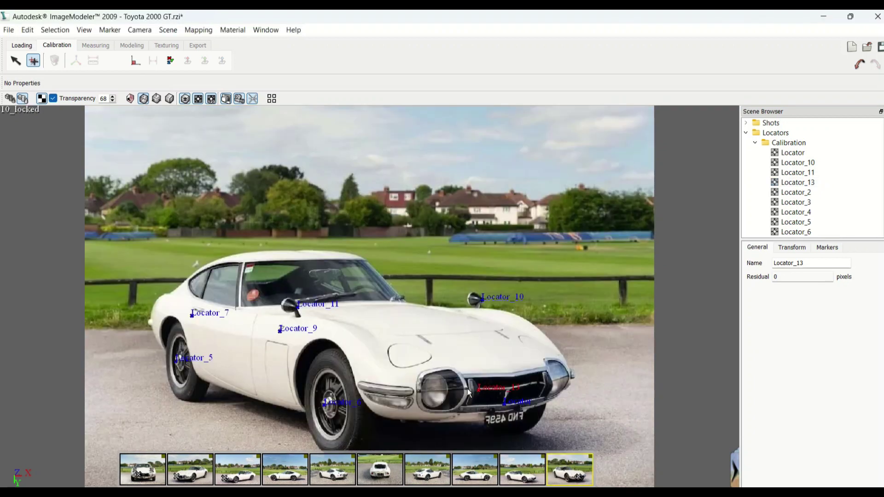
scroll(468, 392, "up", 2)
left_click_drag(510, 416, 511, 419)
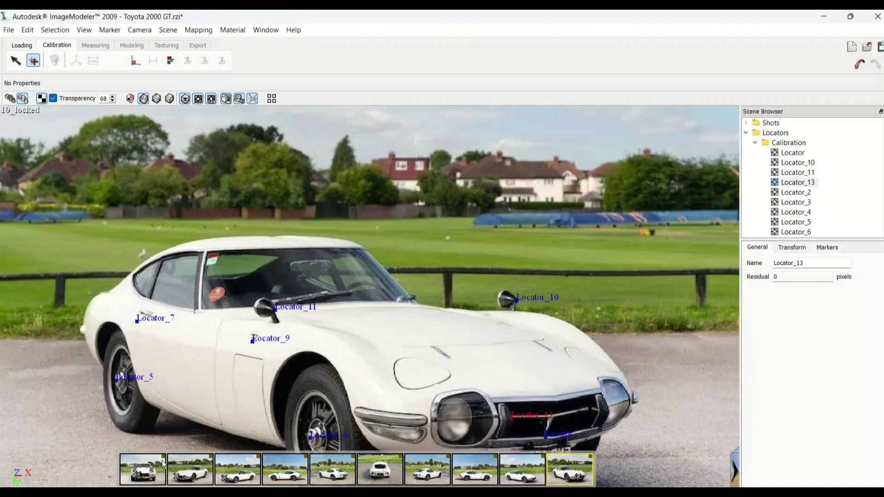
- Place Locator_14 at the grille's right end in shot 1, matching it in shots 2 and 3
left_click(142, 470)
left_click(35, 64)
left_click_drag(508, 314, 524, 307)
left_click(183, 481)
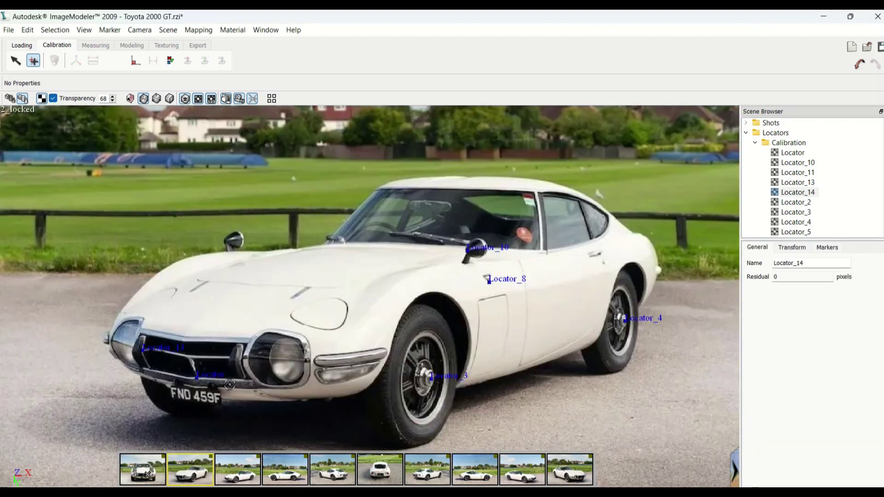
left_click_drag(238, 360, 239, 362)
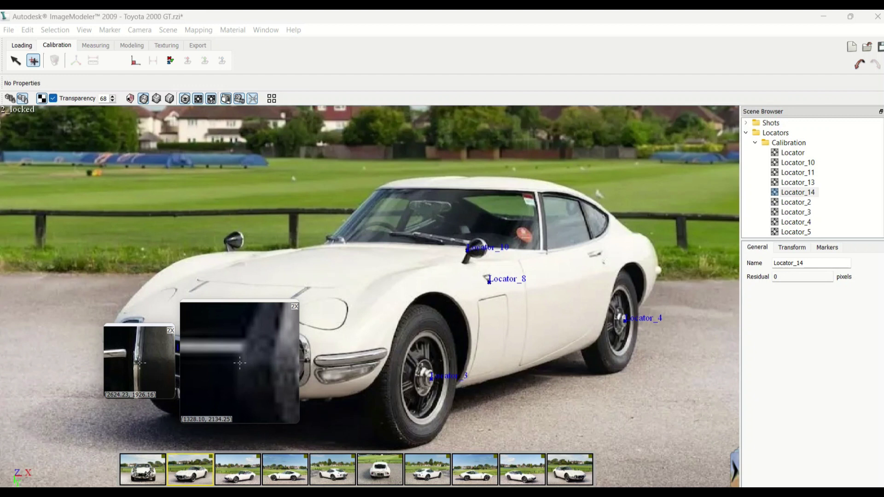
left_click(238, 478)
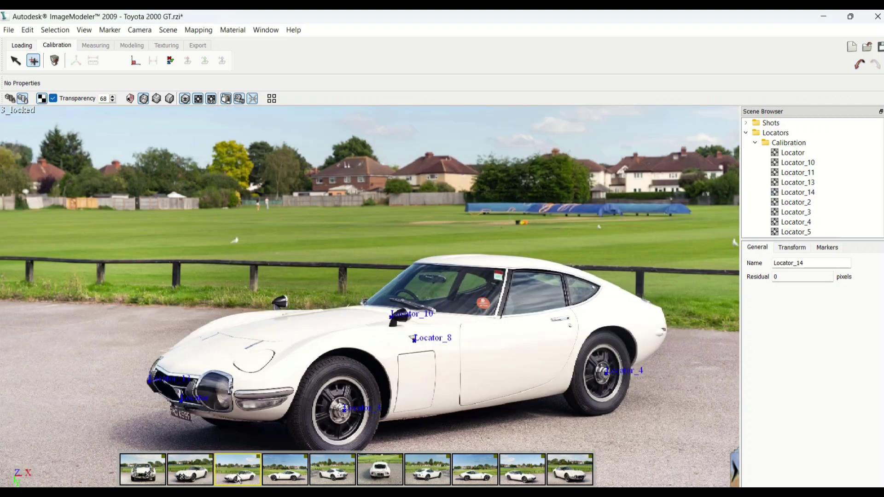
left_click_drag(184, 390, 185, 389)
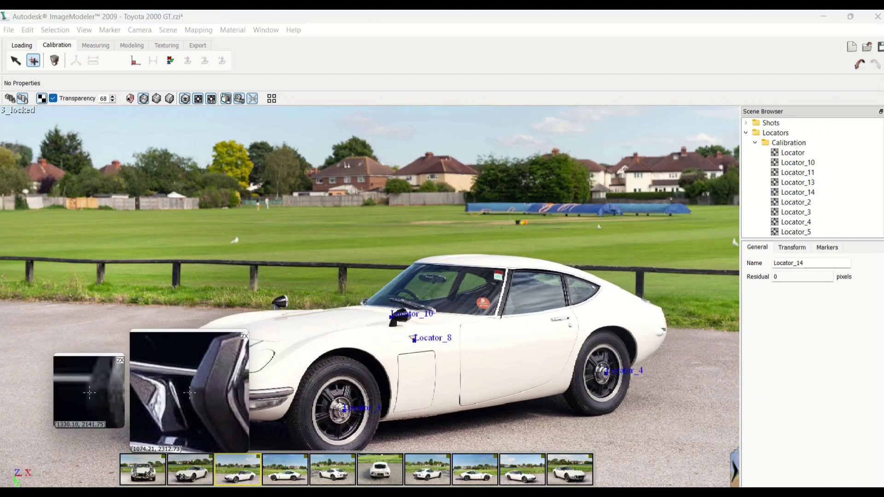
- Mark Locator_14 on the car front in shot 9, then start a new locator on the hood badge
left_click(516, 468)
left_click_drag(602, 386, 609, 360)
left_click(569, 470)
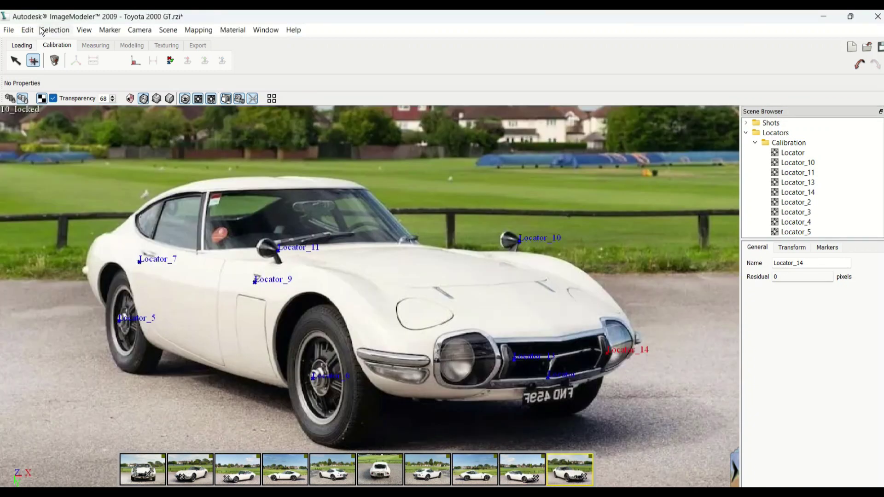
left_click(142, 470)
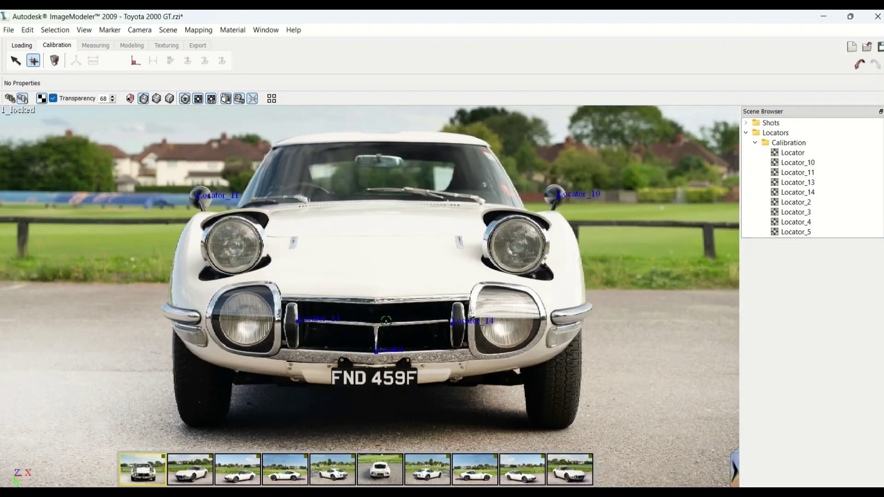
left_click_drag(294, 255, 296, 250)
- Place Locator_15 on the hood badge in shot 1 and match it in shots 2, 3, 9 and 10
left_click(293, 242)
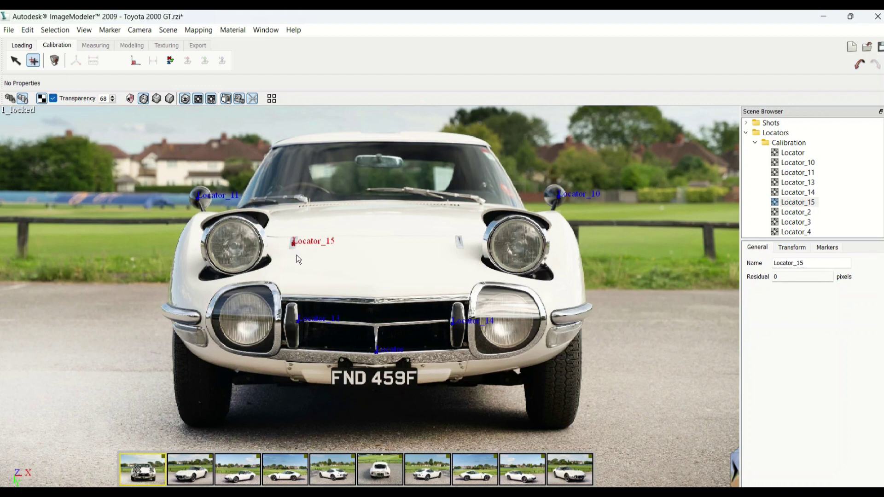
left_click(204, 469)
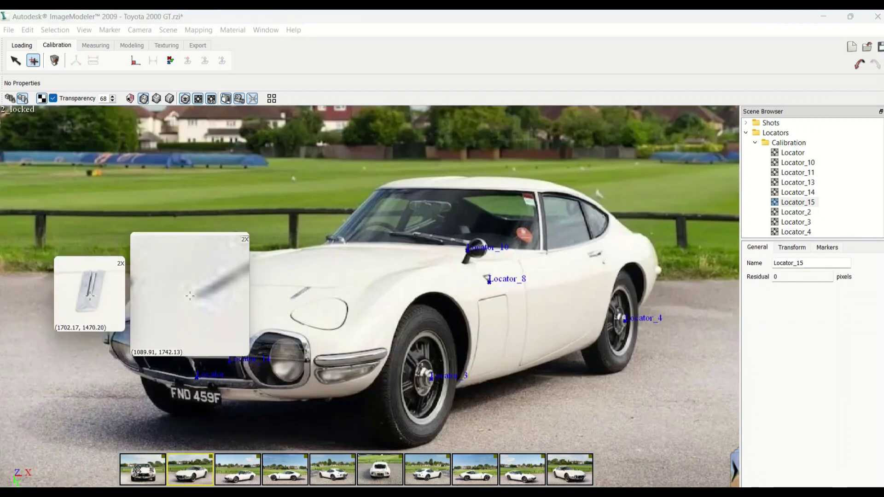
left_click(190, 296)
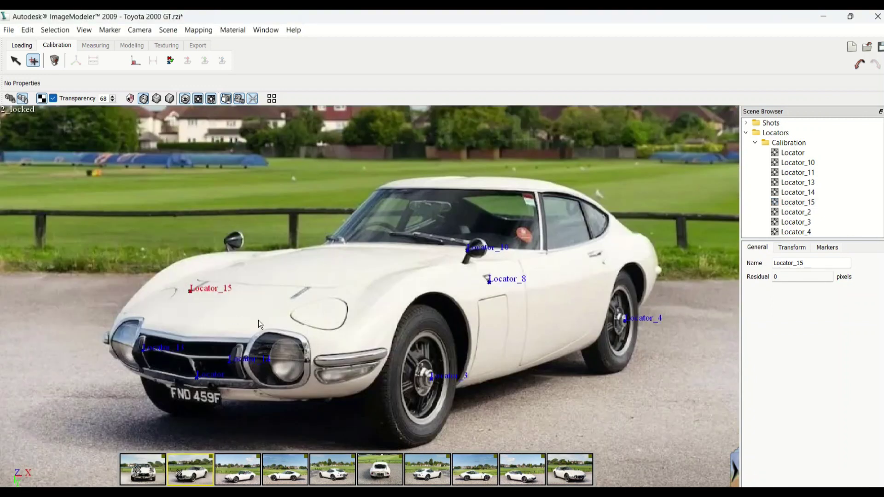
left_click(238, 469)
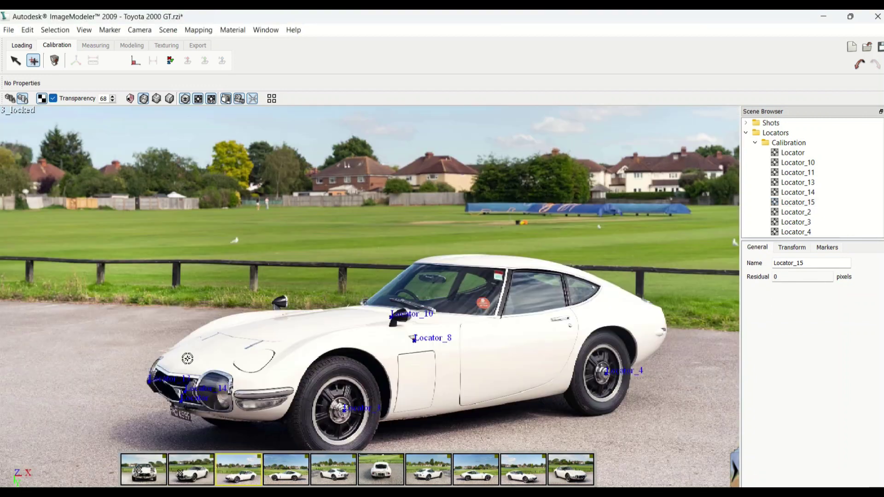
left_click(203, 339)
left_click(518, 469)
left_click(497, 347)
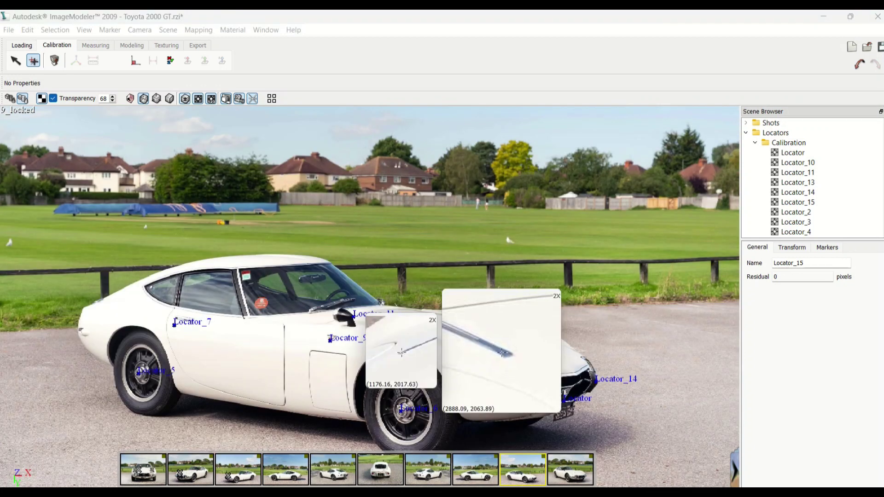
left_click(570, 469)
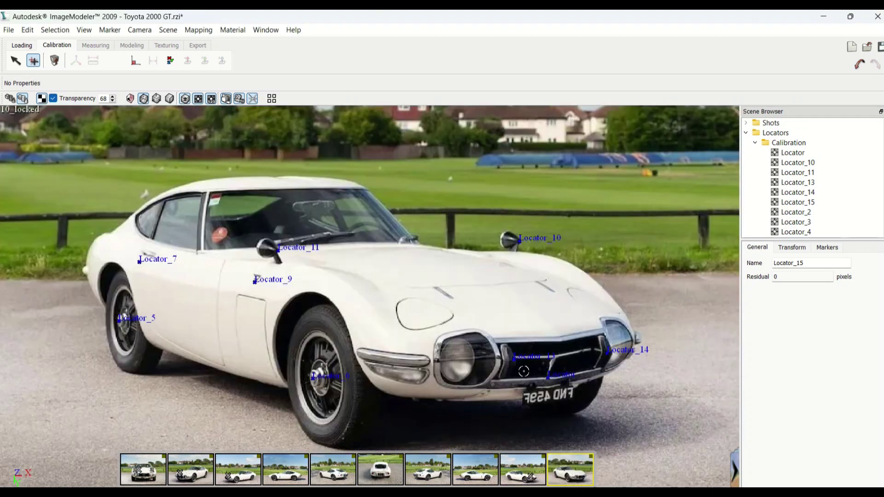
left_click(449, 296)
- Deselect Locator_15 and place a new locator on the hood emblem in the front photo
left_click(152, 475)
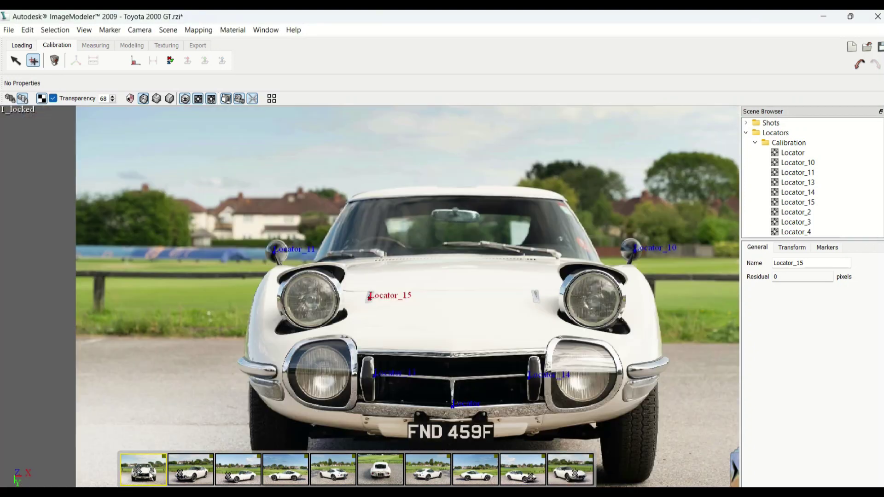
left_click(37, 64)
scroll(832, 215, "down", 2)
scroll(832, 214, "up", 2)
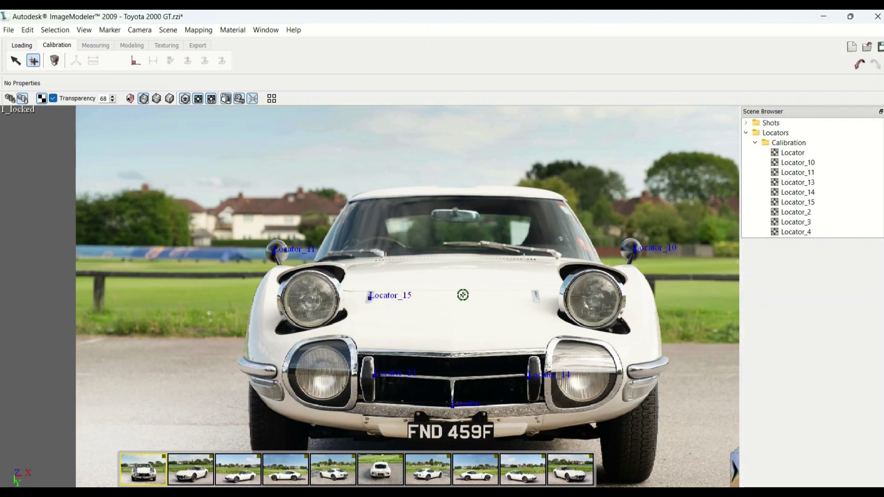
left_click_drag(536, 297, 539, 301)
- Match Locator_16 on the hood in shots 2, 3, 9 and 10
left_click(183, 482)
left_click_drag(291, 351, 295, 355)
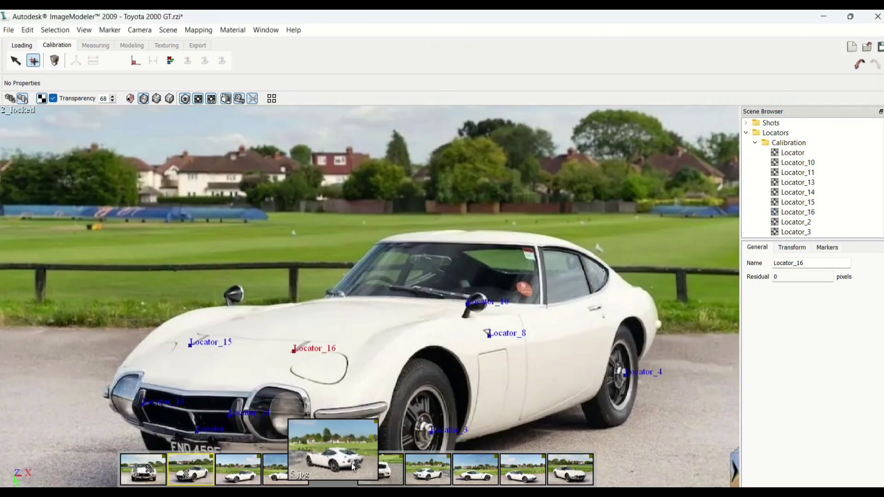
left_click(238, 470)
left_click_drag(254, 406, 248, 402)
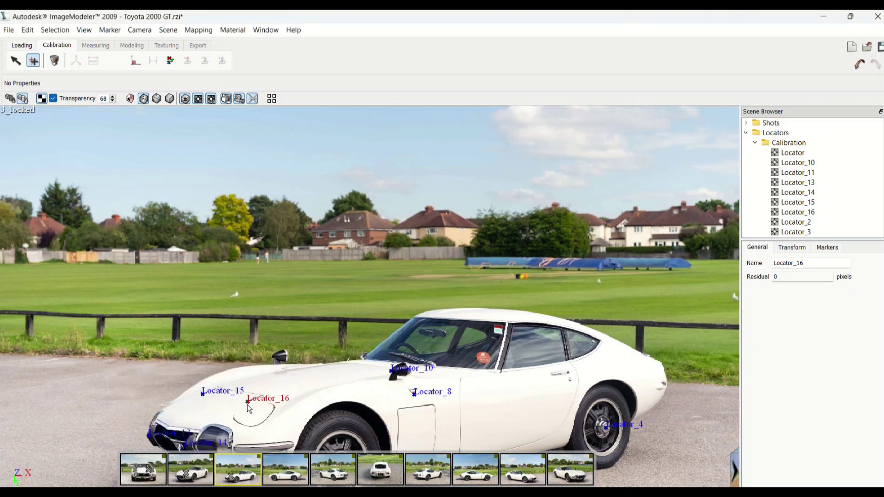
left_click(515, 479)
left_click_drag(536, 390, 536, 391)
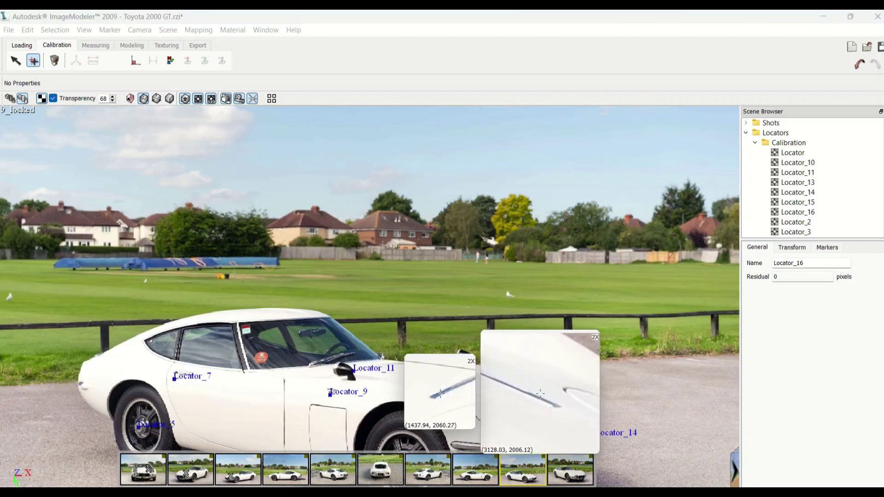
left_click_drag(536, 391, 536, 390)
left_click(570, 469)
left_click_drag(548, 346, 553, 345)
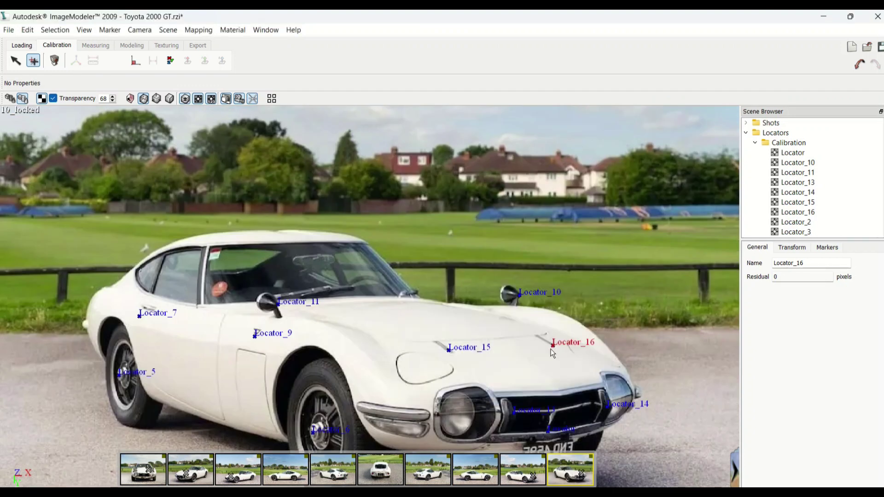
- Deselect Locator_16 and place a new locator beside the right headlight in the front photo
left_click(32, 62)
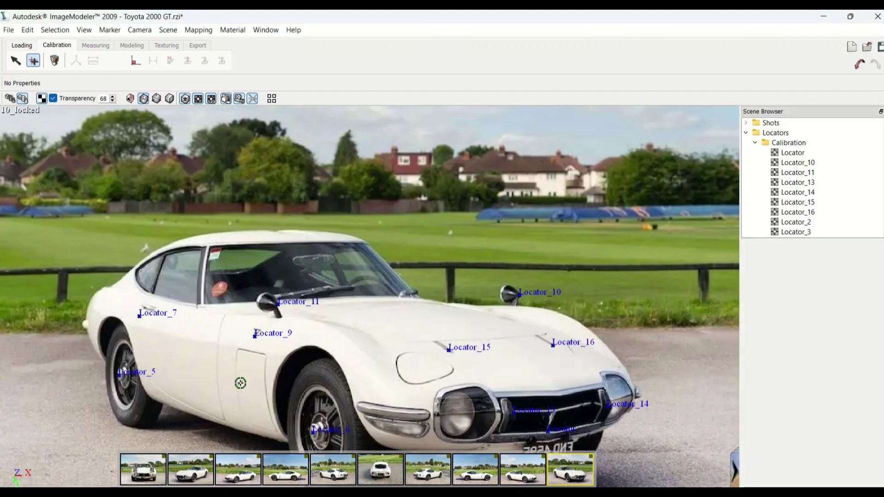
left_click(142, 472)
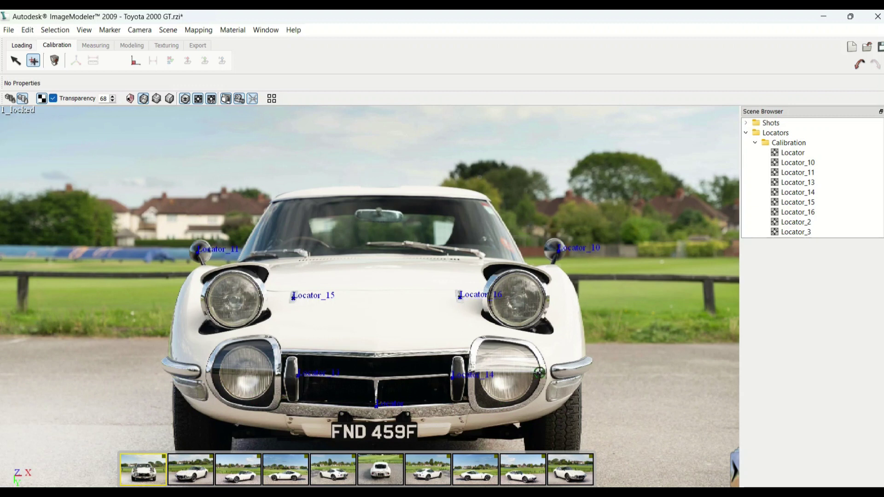
left_click_drag(543, 373, 546, 376)
- Match Locator_17 beside the right lower headlight in shots 2, 3 and 10, then deselect it
left_click(194, 469)
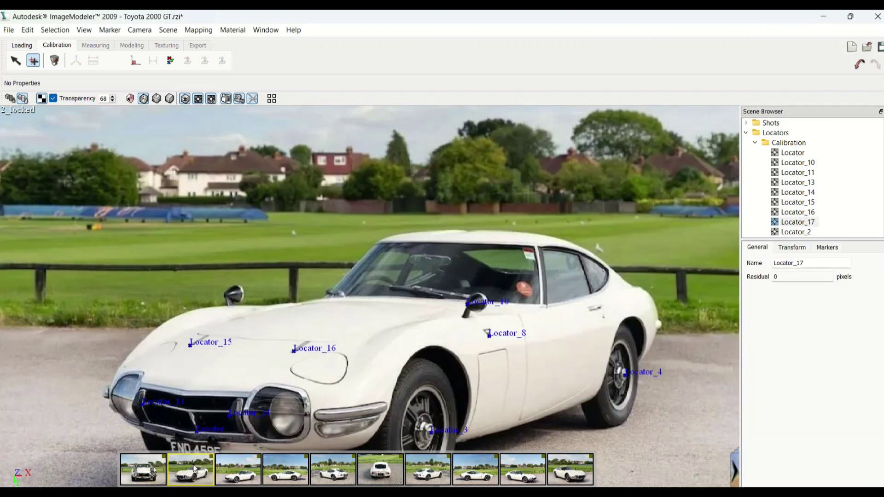
left_click_drag(306, 418, 309, 420)
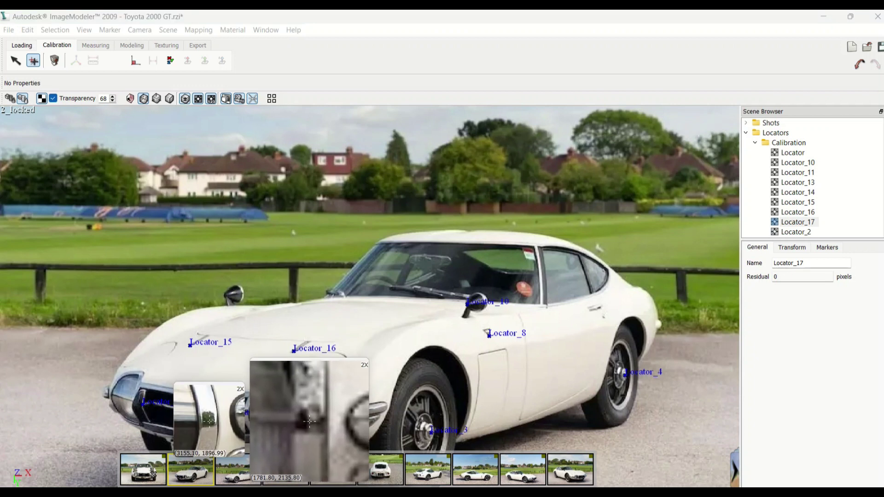
left_click_drag(309, 421, 307, 414)
left_click(245, 475)
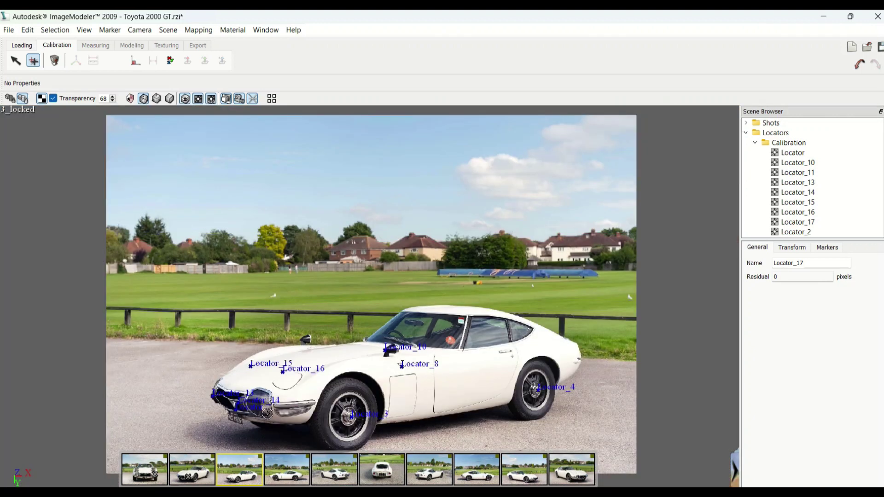
left_click_drag(267, 413, 271, 415)
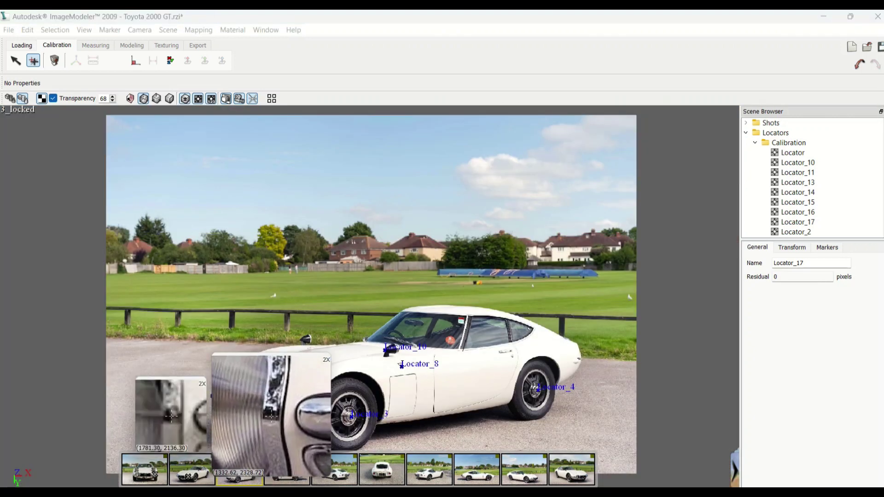
left_click_drag(271, 416, 269, 404)
left_click(283, 470)
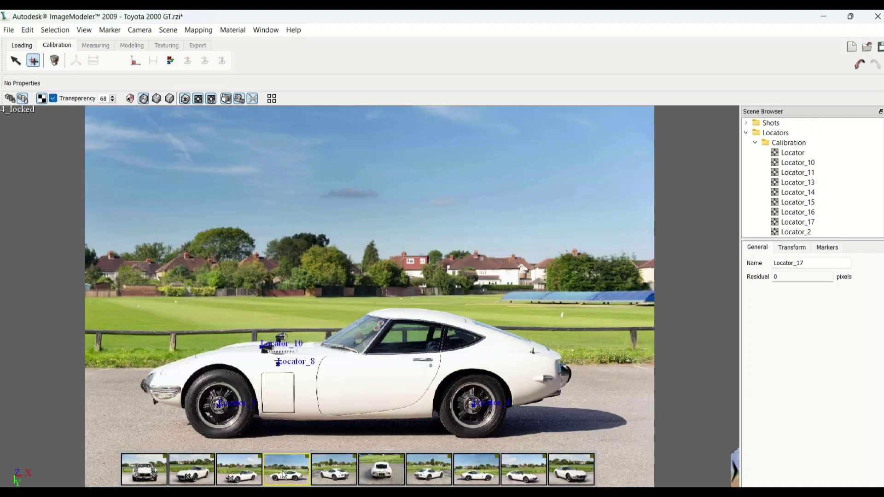
left_click(533, 476)
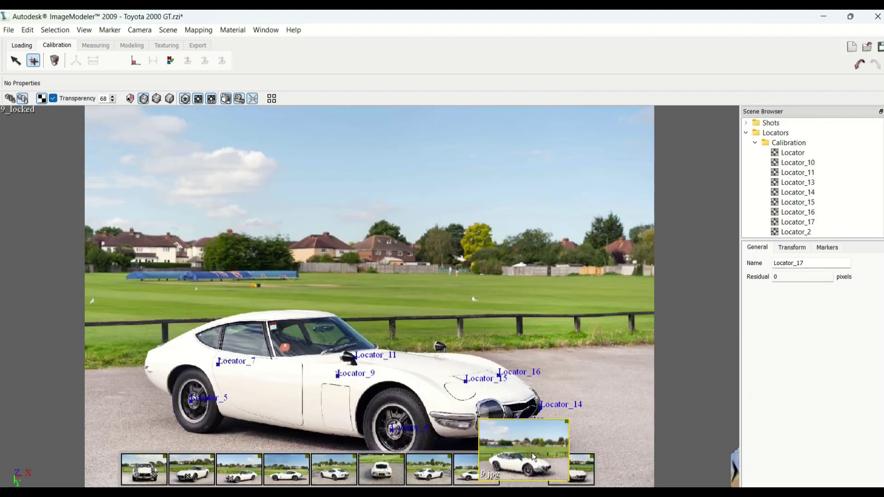
left_click(557, 473)
left_click_drag(571, 377, 570, 375)
left_click(142, 470)
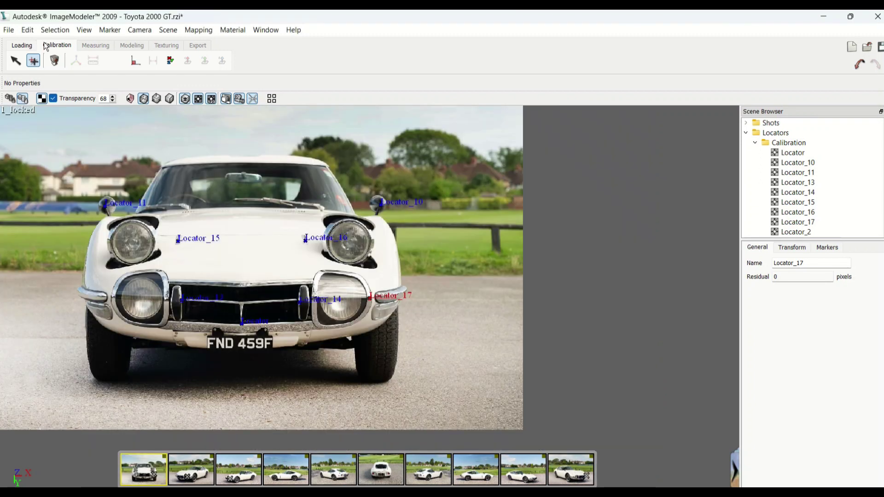
left_click(34, 61)
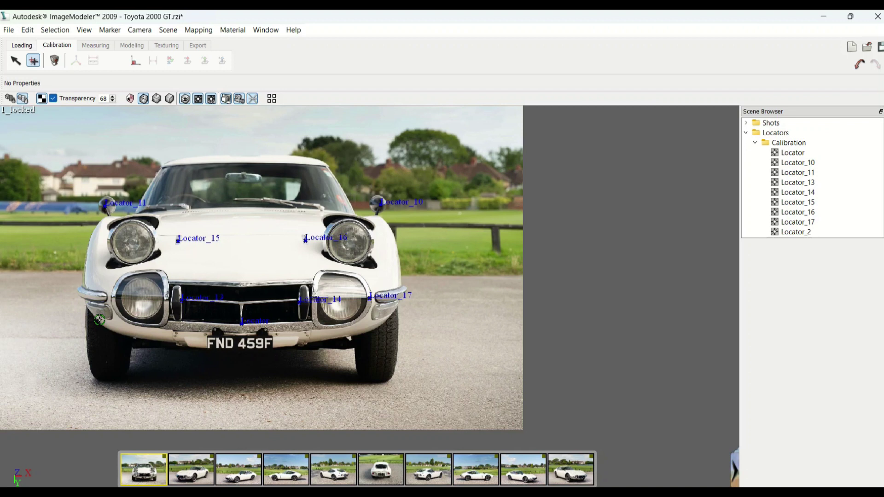
- Place Locator_18 on the grille's left edge in shot 1 and match it in shots 2, 9 and 10
left_click_drag(167, 296, 166, 295)
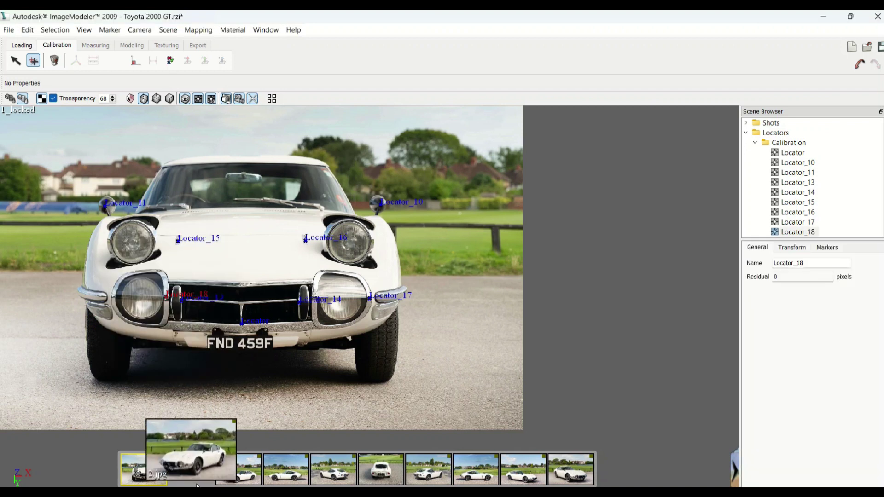
left_click(191, 470)
left_click_drag(184, 390, 188, 394)
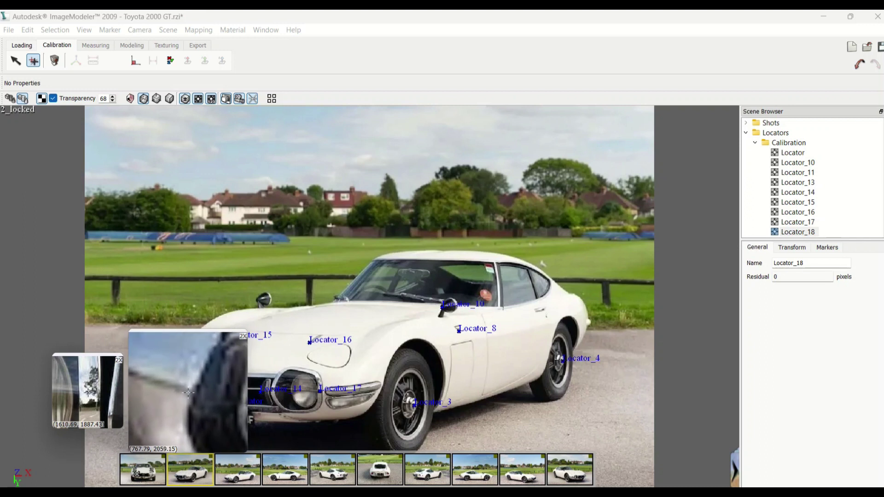
left_click_drag(187, 392, 187, 394)
left_click(225, 478)
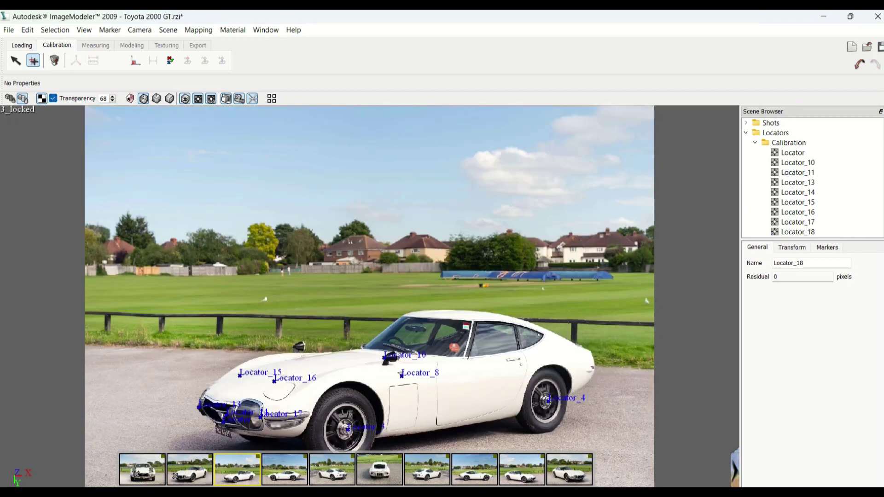
left_click(530, 474)
left_click_drag(502, 416, 504, 417)
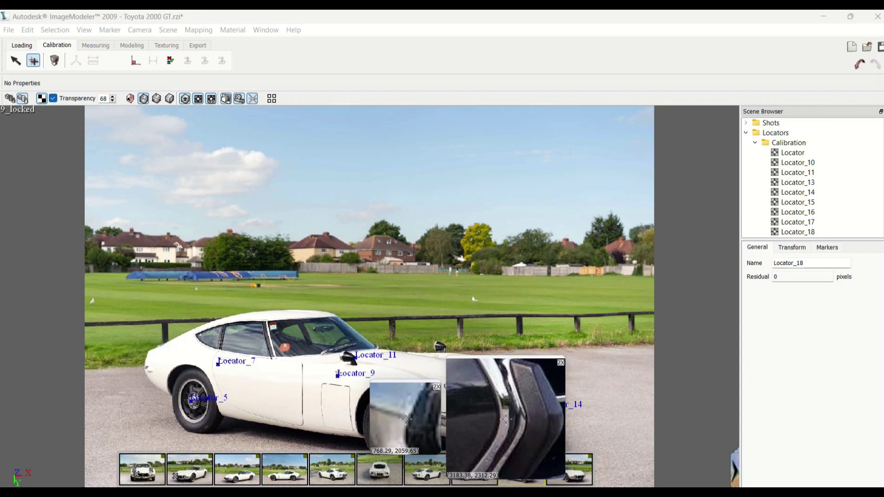
left_click(552, 464)
left_click_drag(467, 391, 467, 389)
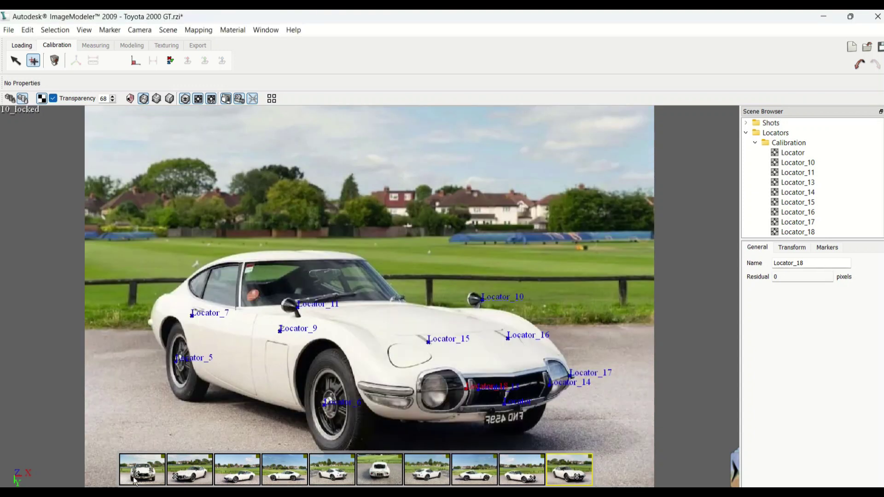
- Deselect Locator_18 and place Locator_19 on the left bumper in the front photo
left_click(135, 481)
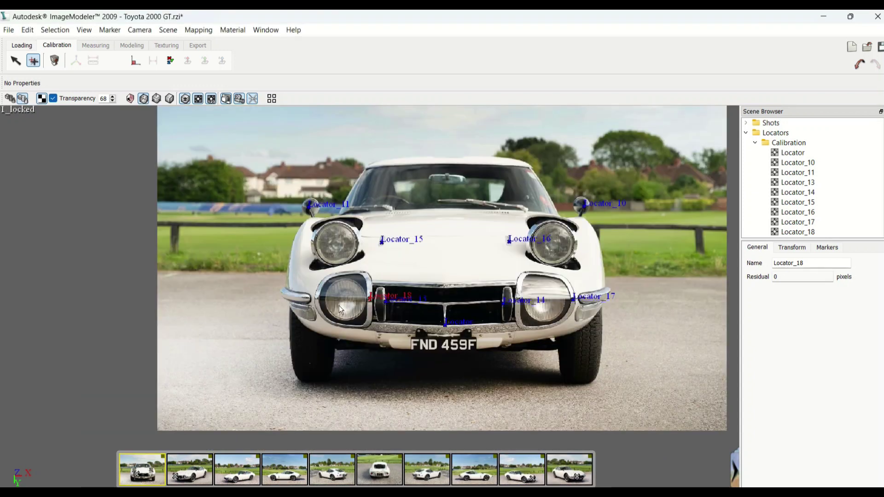
left_click(28, 61)
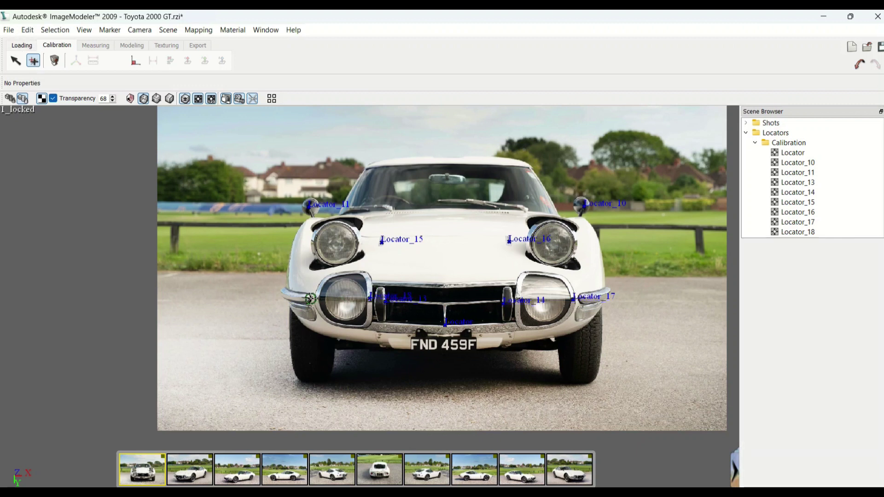
left_click(310, 298)
- Fine-tune Locator_19 on the left bumper and match it in shots 2, 9 and 10
left_click_drag(313, 300, 318, 302)
left_click(184, 481)
left_click_drag(170, 381, 172, 382)
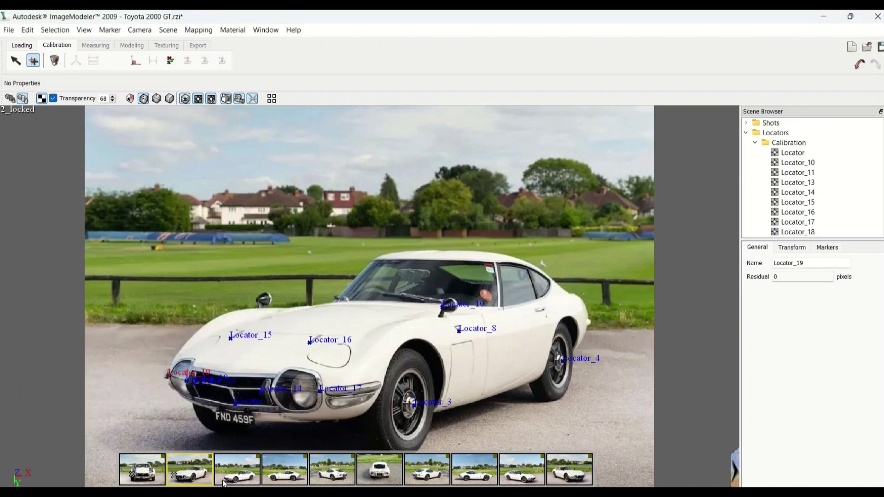
left_click(232, 479)
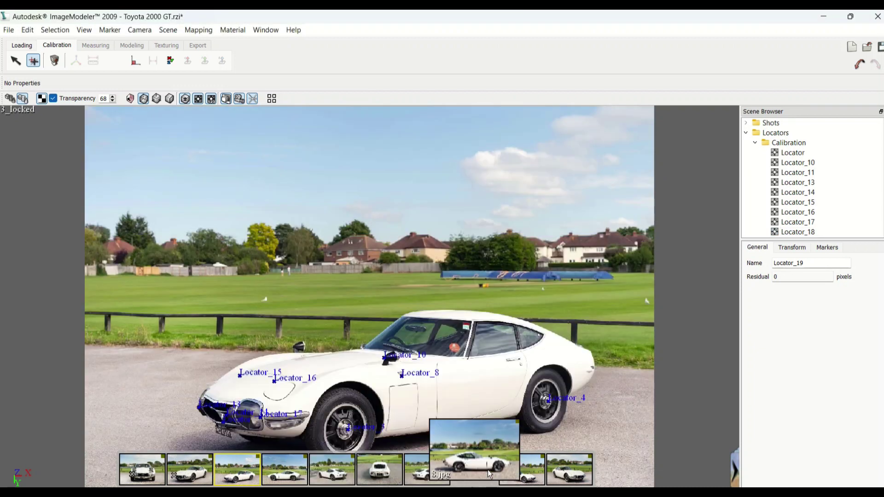
left_click(519, 469)
left_click_drag(474, 418, 476, 417)
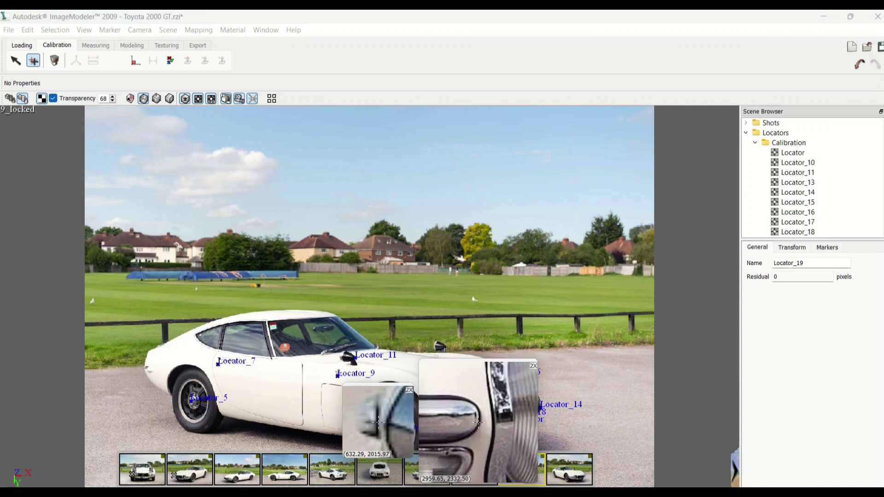
left_click(557, 468)
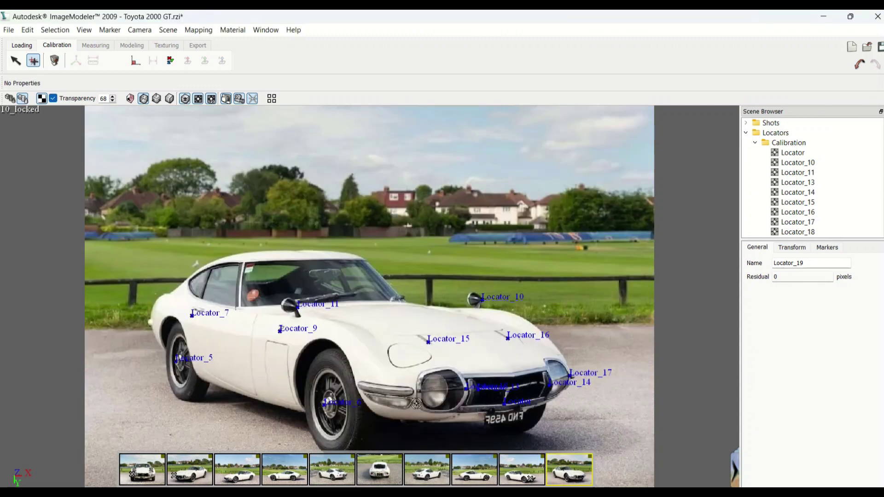
left_click_drag(413, 392, 413, 392)
left_click(142, 469)
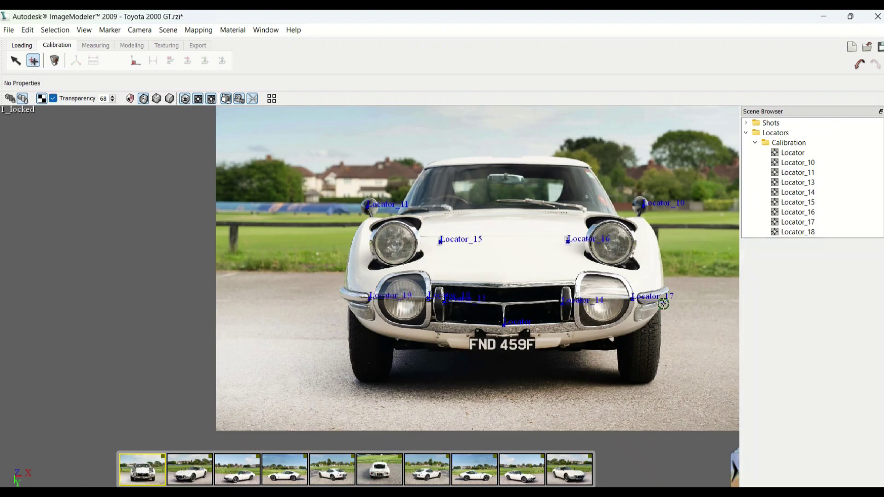
- Place Locator_20 at the front bumper's right end and mark it in shots 2 and 3
left_click_drag(638, 302, 641, 306)
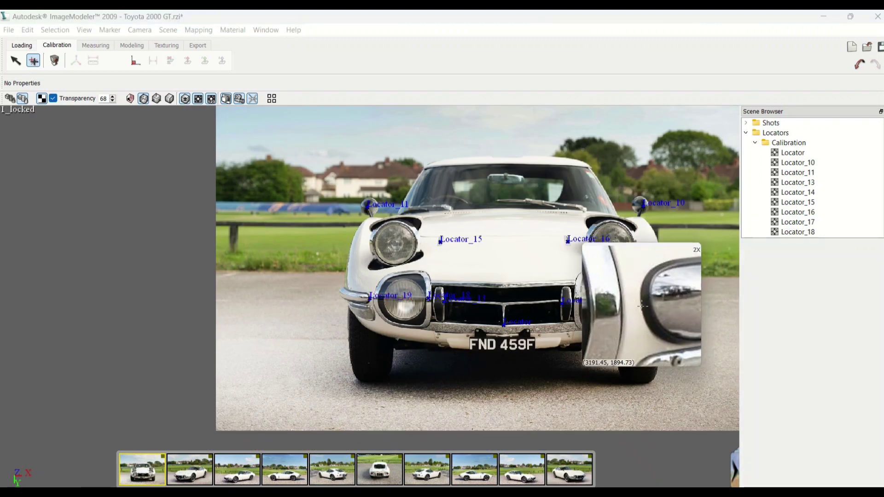
left_click_drag(642, 306, 642, 306)
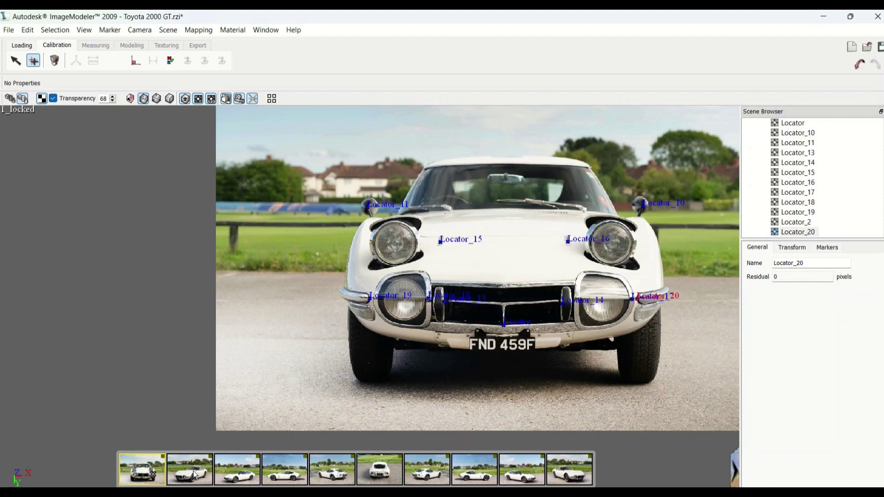
left_click(190, 469)
left_click_drag(328, 392, 328, 393)
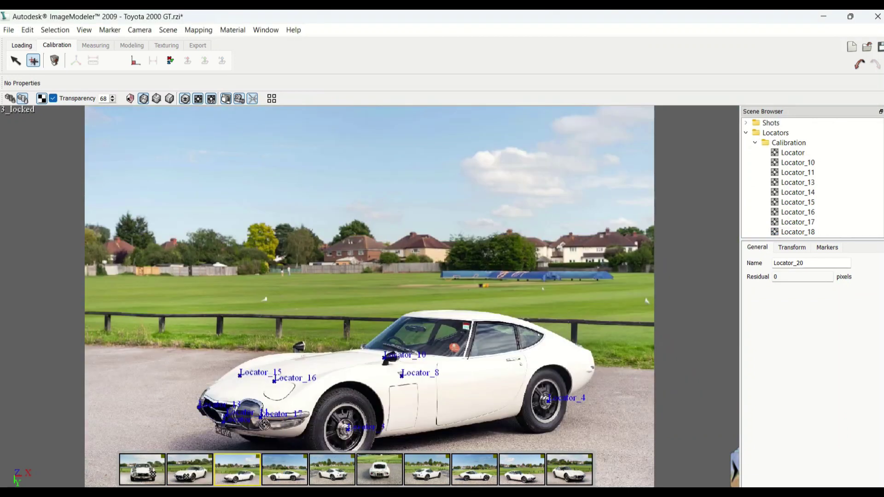
left_click_drag(263, 425, 265, 424)
left_click(526, 468)
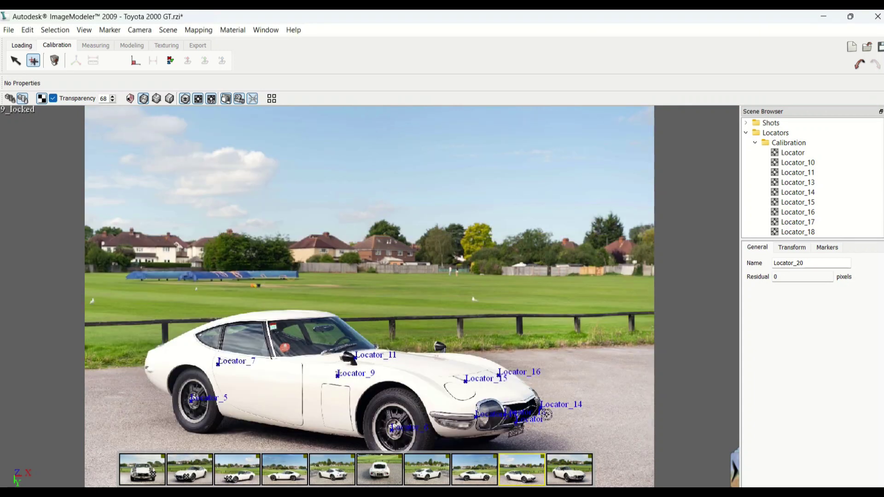
left_click(566, 472)
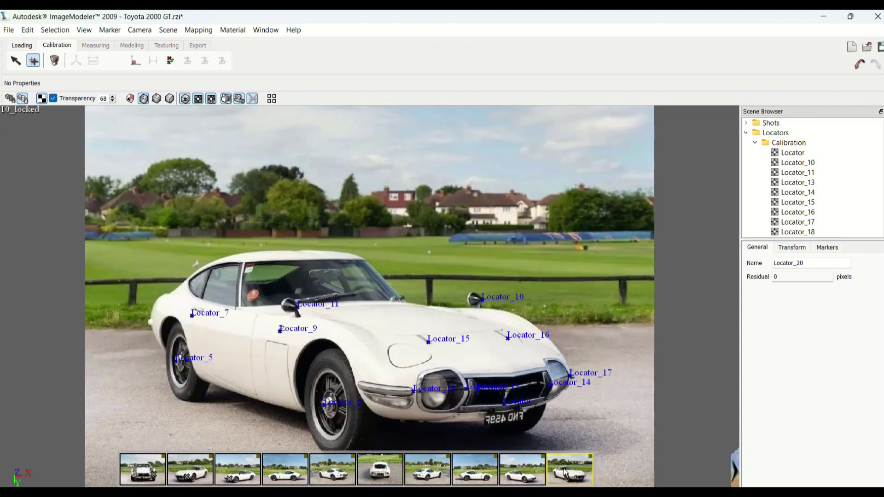
left_click(386, 472)
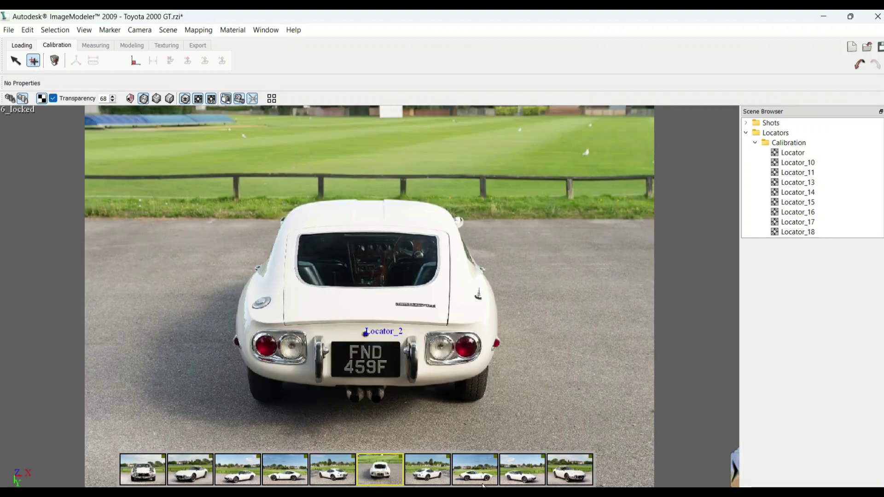
- Place Locator_21 on the door handle in side shot 4 and match it in shots 2, 3 and 5
left_click(285, 469)
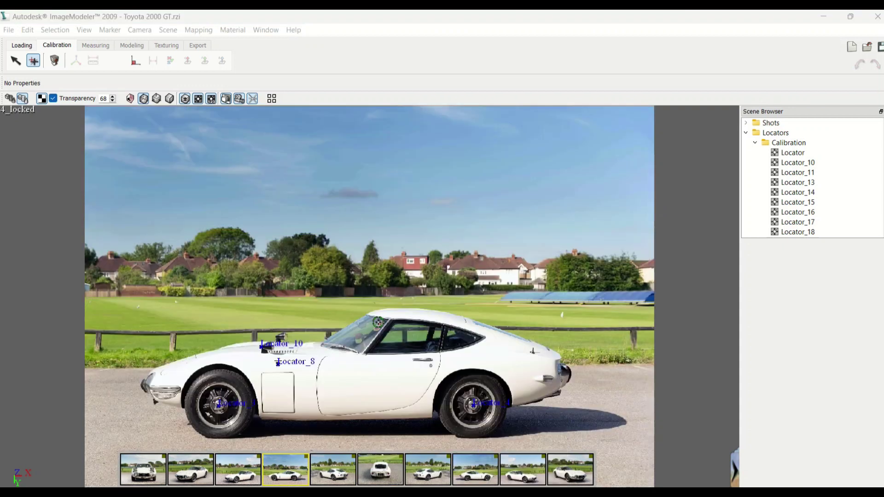
scroll(426, 364, "up", 2)
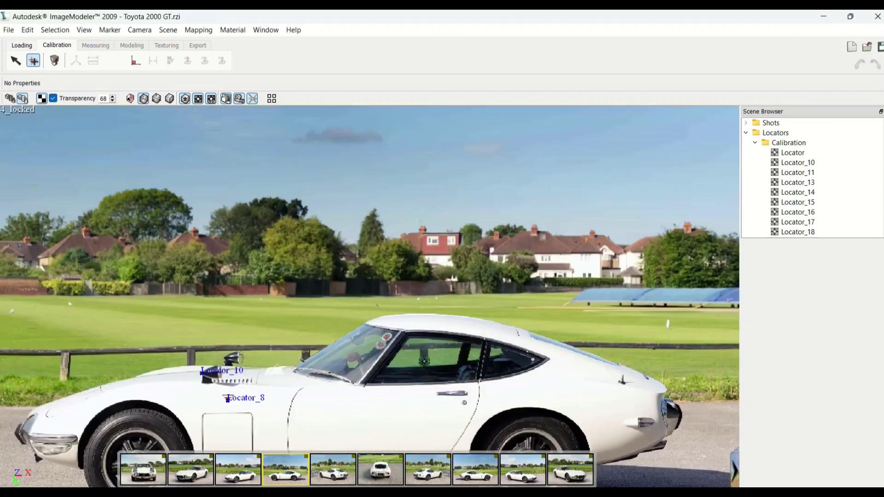
left_click_drag(462, 400, 464, 402)
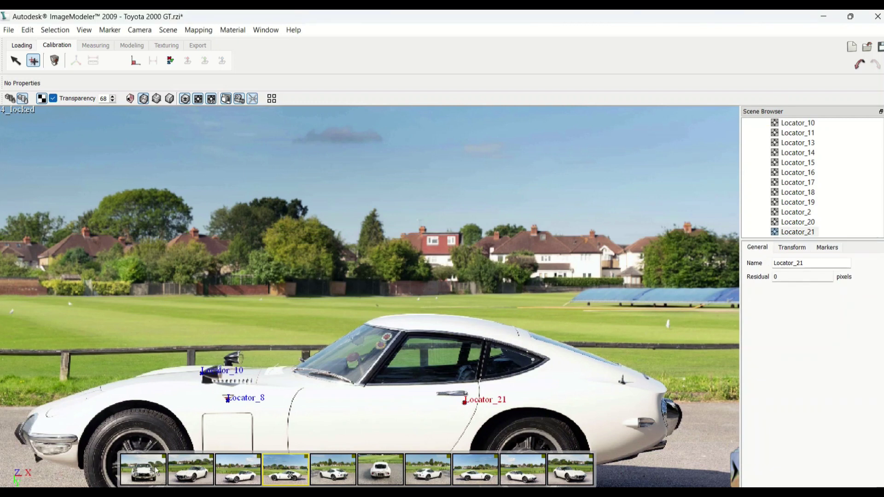
left_click(193, 476)
left_click_drag(645, 323, 647, 329)
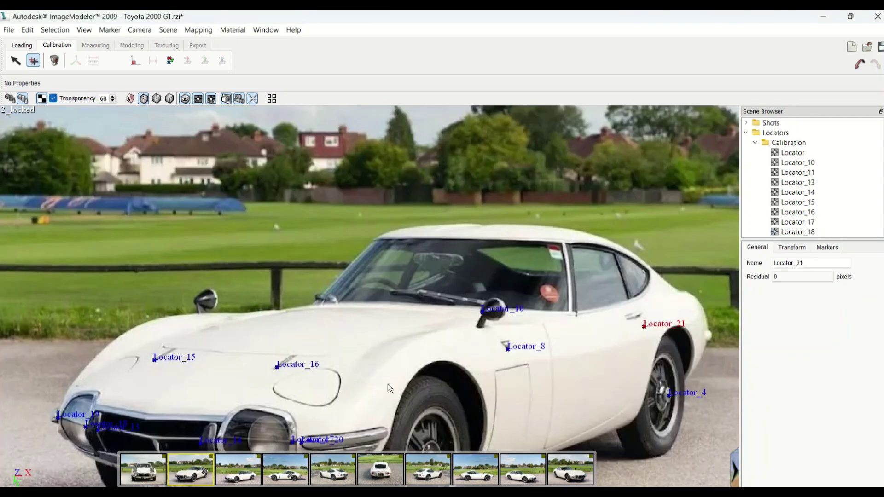
left_click(243, 477)
left_click_drag(605, 403, 606, 404)
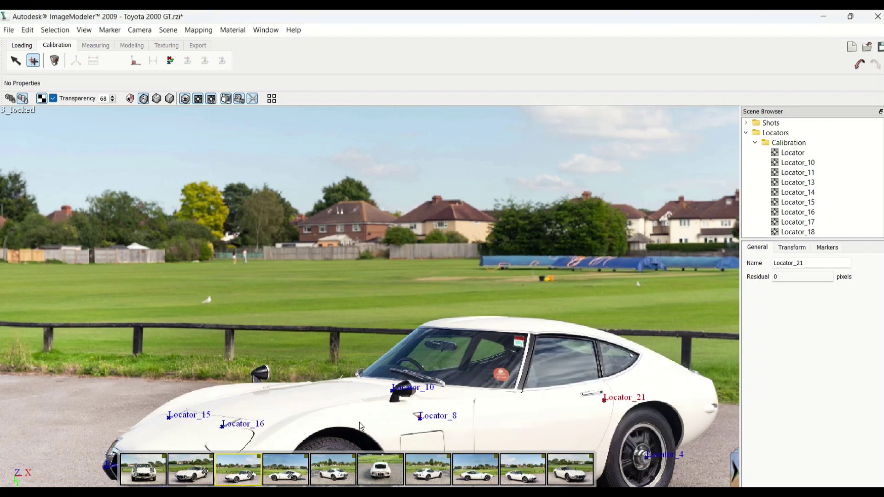
left_click(293, 473)
left_click(344, 477)
left_click_drag(243, 268, 242, 268)
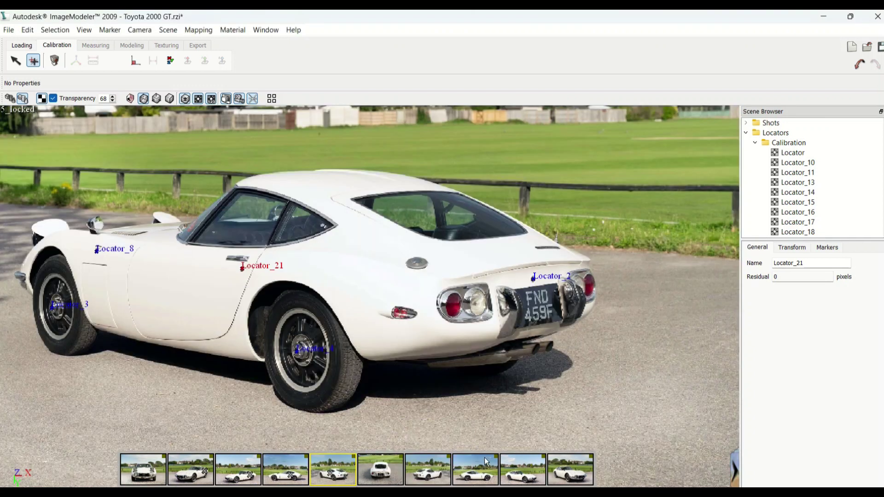
left_click(37, 63)
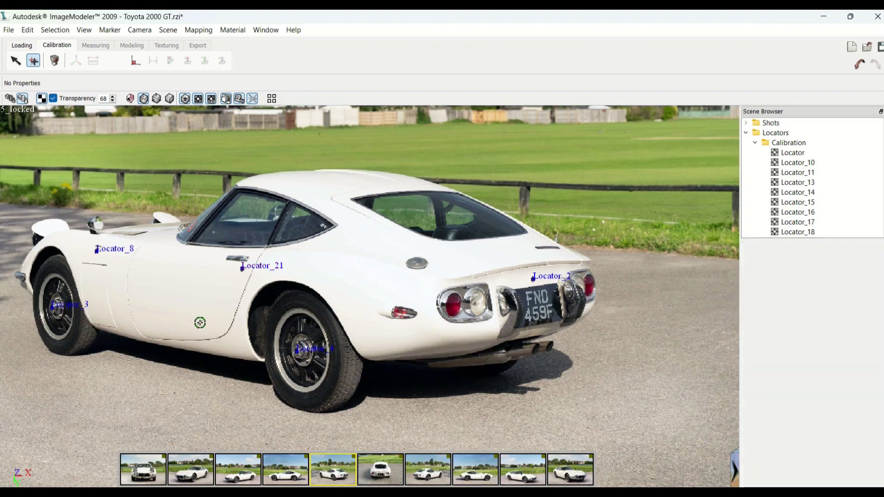
left_click(366, 461)
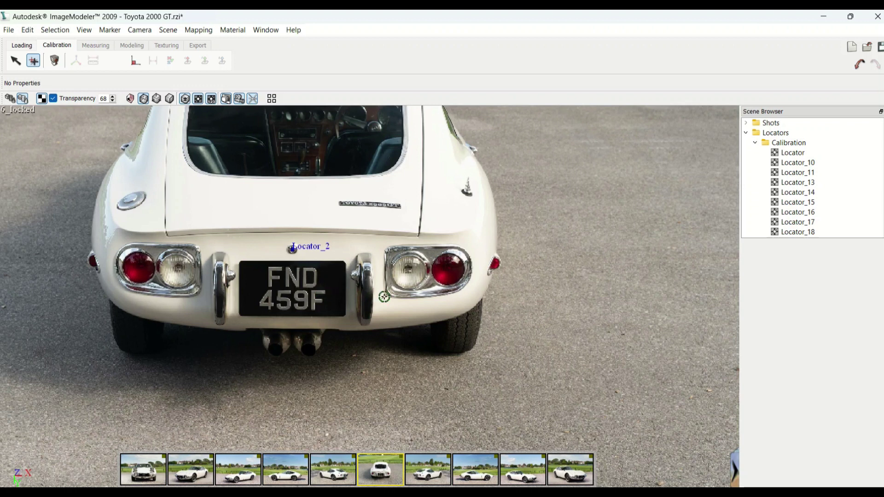
- Place Locator_22 on the right tail lamp in the rear-view photo
left_click_drag(409, 271, 408, 269)
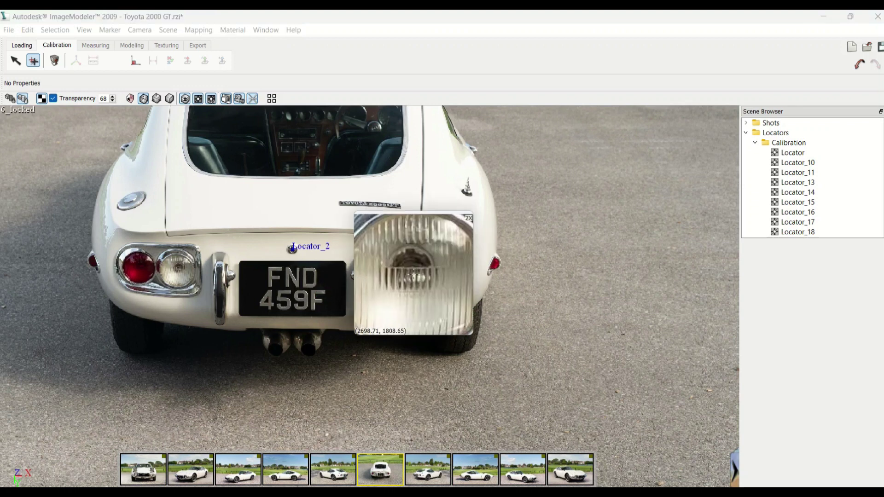
left_click(424, 470)
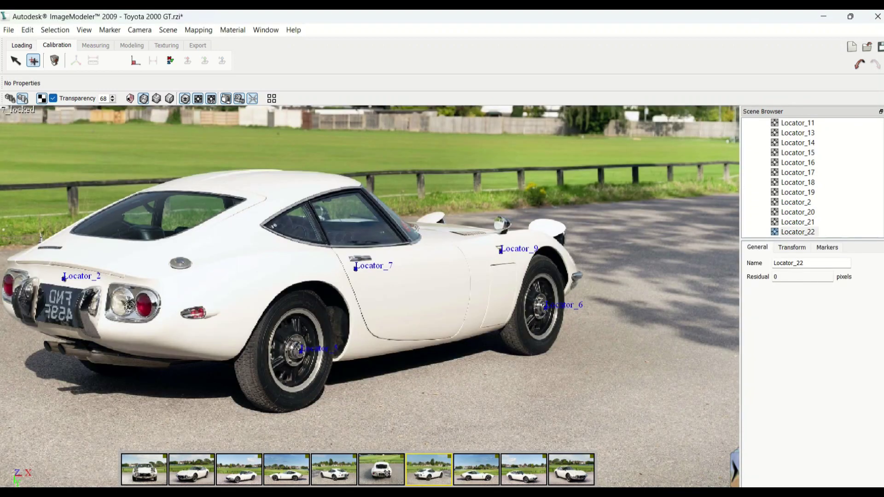
left_click(476, 472)
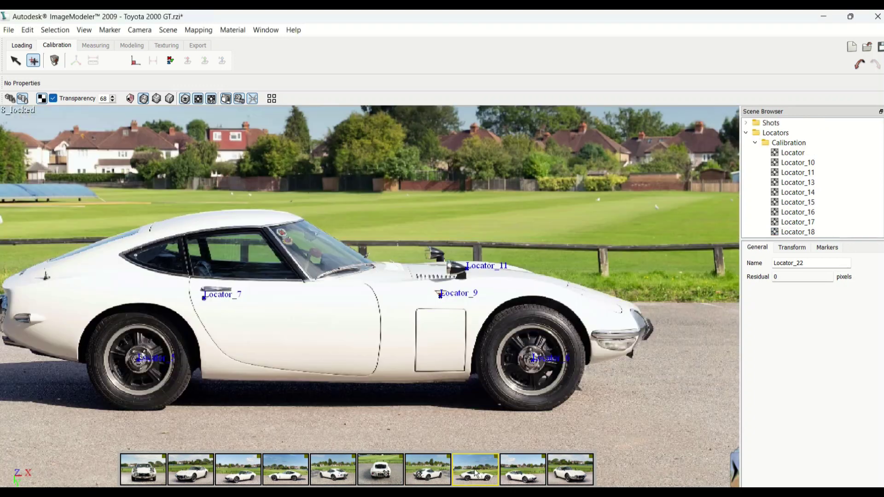
left_click(353, 474)
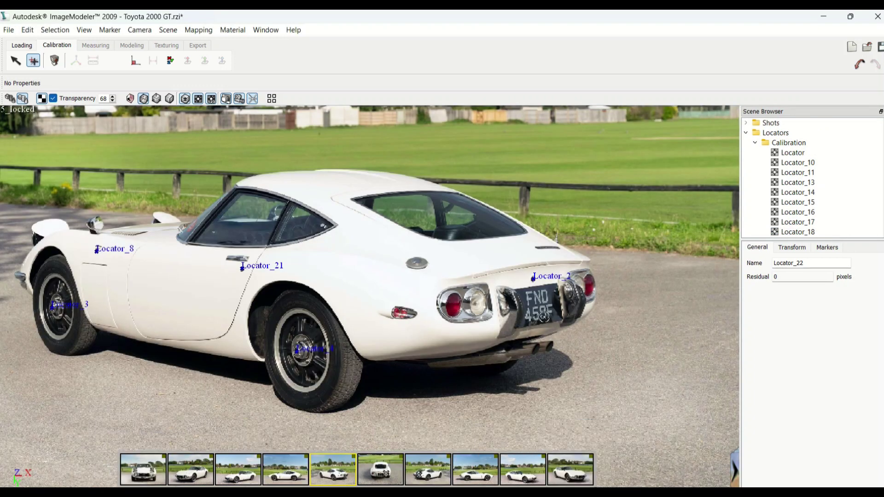
left_click(388, 481)
left_click(37, 62)
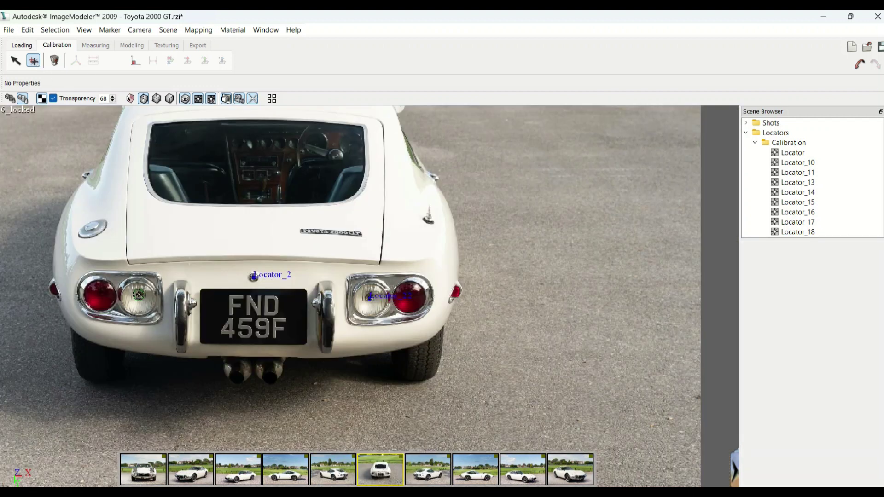
- Place Locator_23 on the left tail lamp and match it in shot 5
left_click(138, 297)
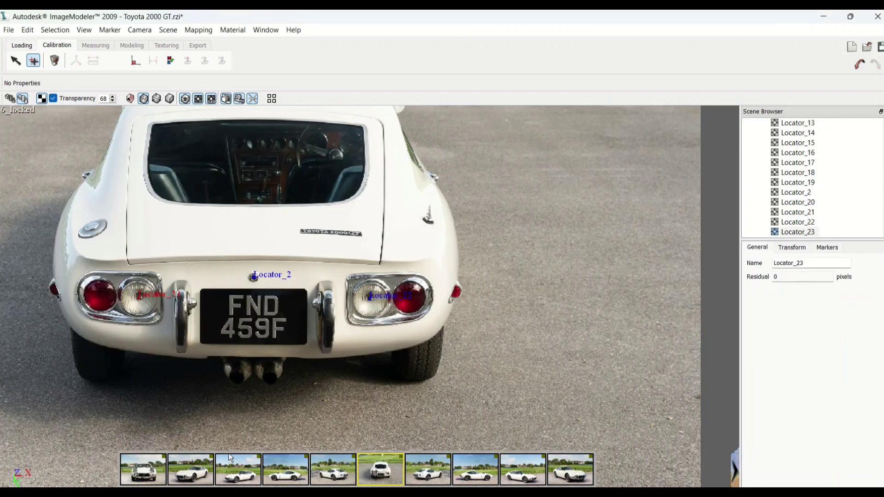
left_click(332, 477)
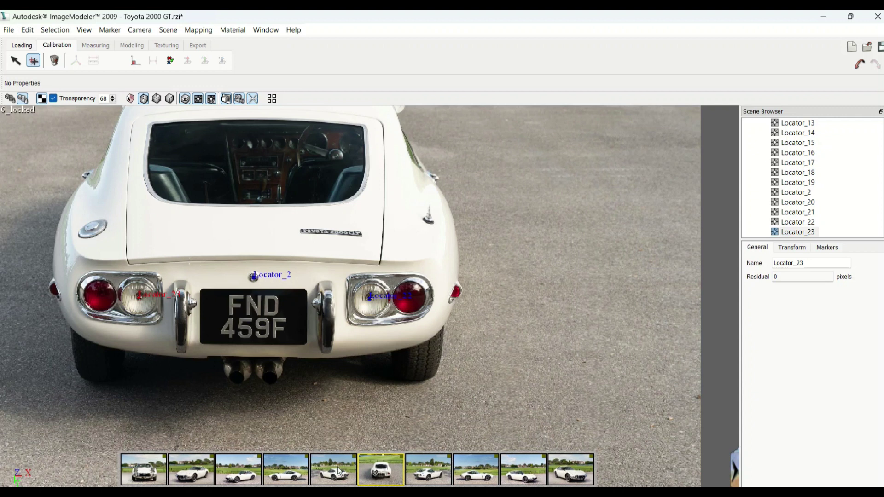
left_click(478, 329)
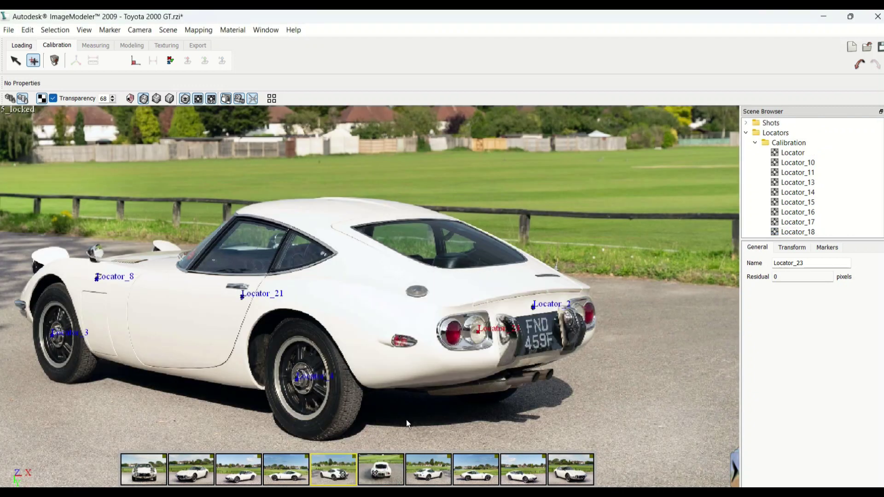
left_click(392, 475)
left_click(429, 474)
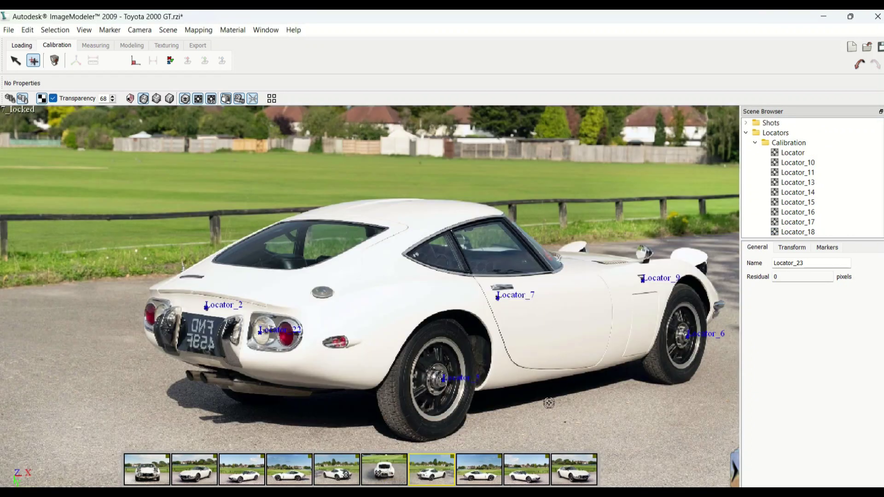
left_click(33, 61)
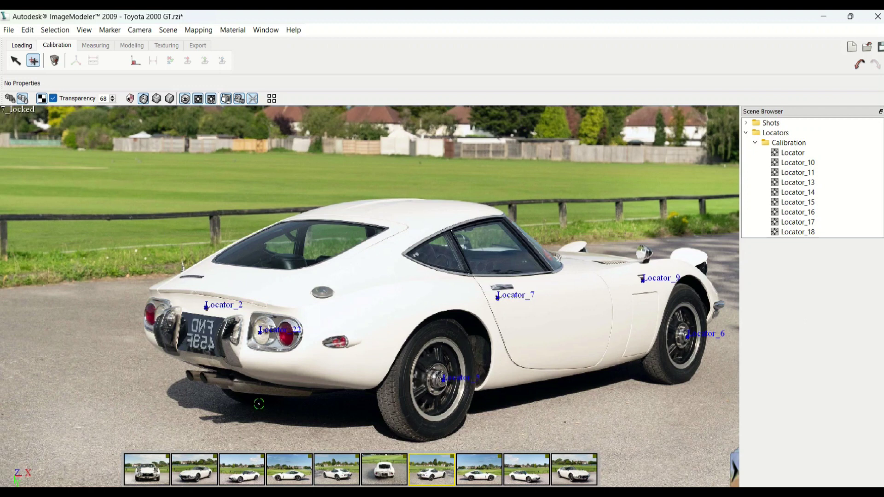
- Place Locator_24 on the rear fender in the rear-view photo
left_click(384, 469)
left_click_drag(609, 219, 610, 206)
left_click(424, 478)
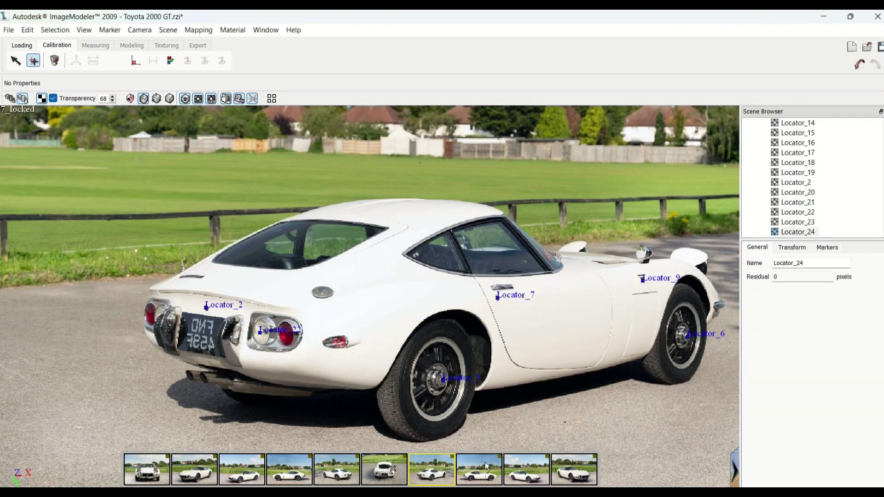
- In the rear-view shot 6, place a new Locator_25 on the rear deck edge
left_click(487, 469)
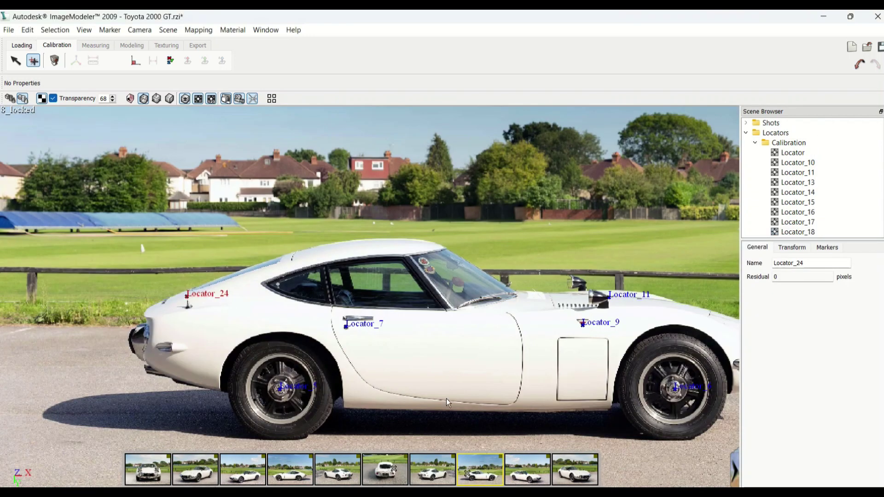
left_click(527, 476)
left_click(238, 481)
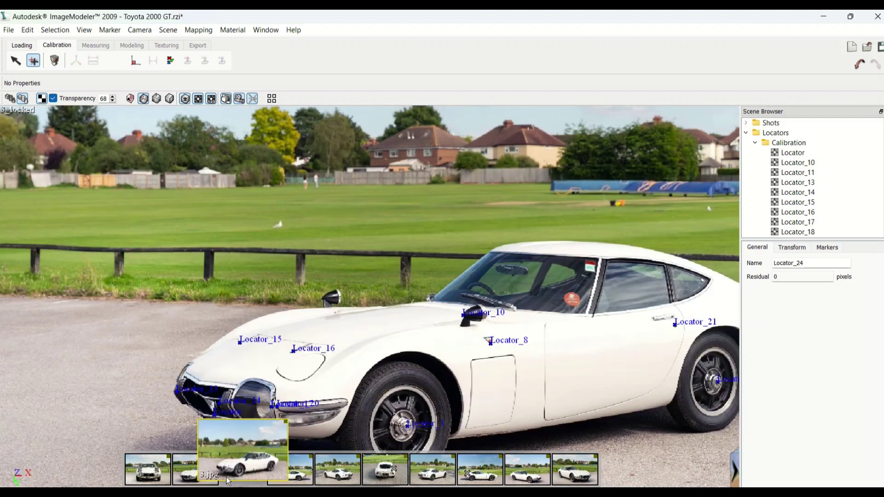
left_click(380, 476)
key("Escape")
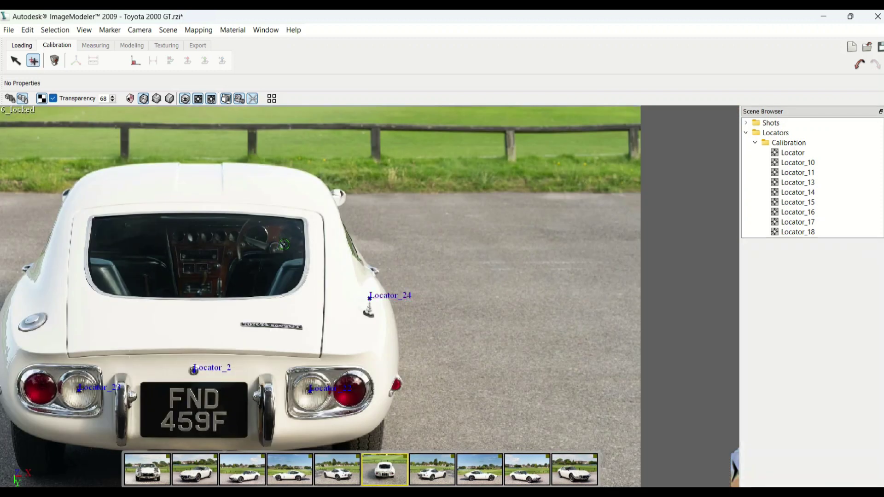
left_click_drag(320, 359, 327, 359)
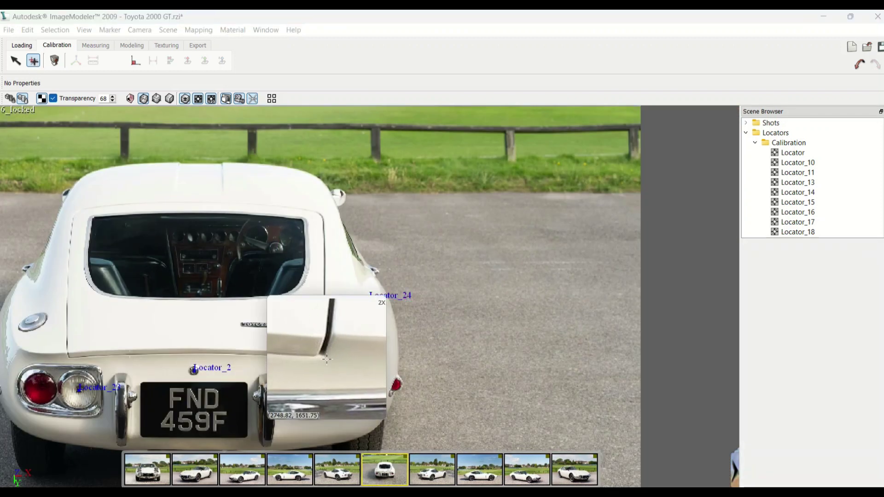
left_click_drag(326, 359, 326, 359)
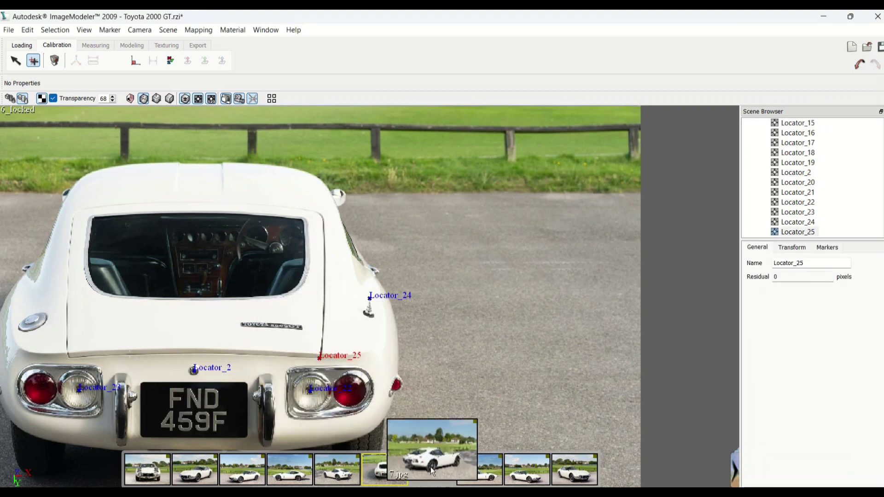
- Match Locator_25 on the rear deck in shots 7 and 5
left_click(432, 470)
left_click_drag(119, 398, 124, 402)
left_click(479, 469)
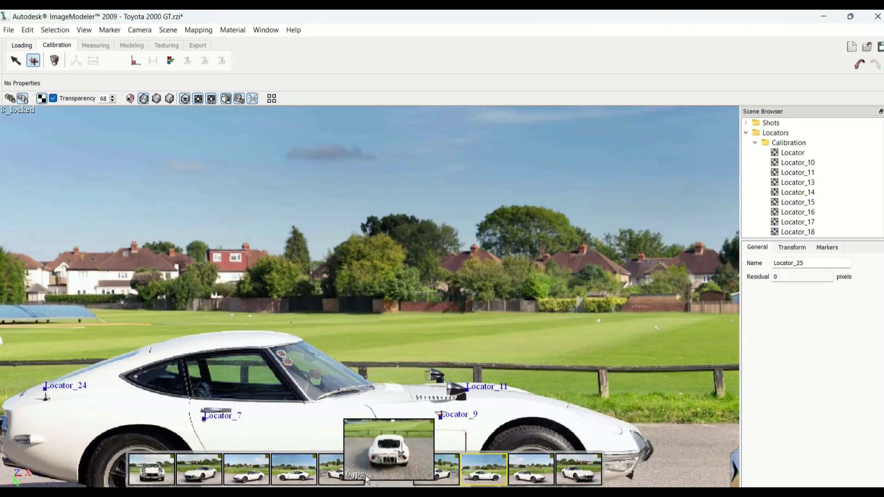
left_click(341, 470)
left_click(580, 384)
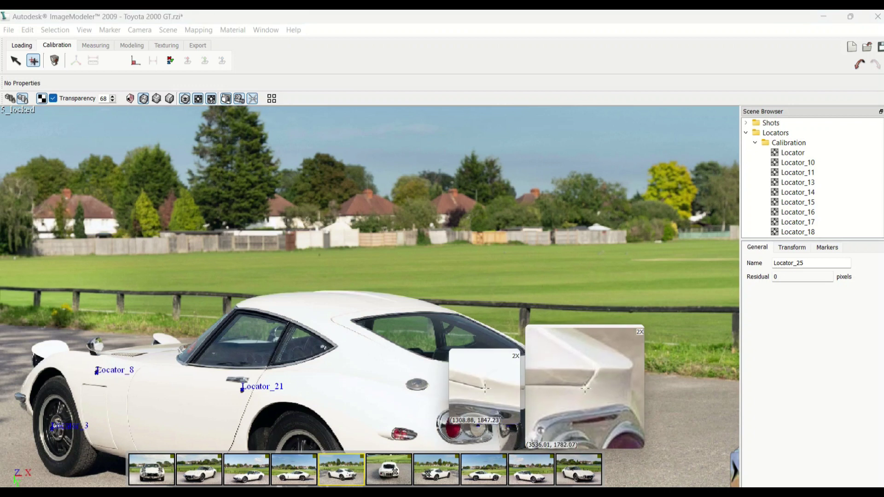
- Add Locator_26 at the left trunk corner, matched in shots 6, 5 and 7
left_click(383, 476)
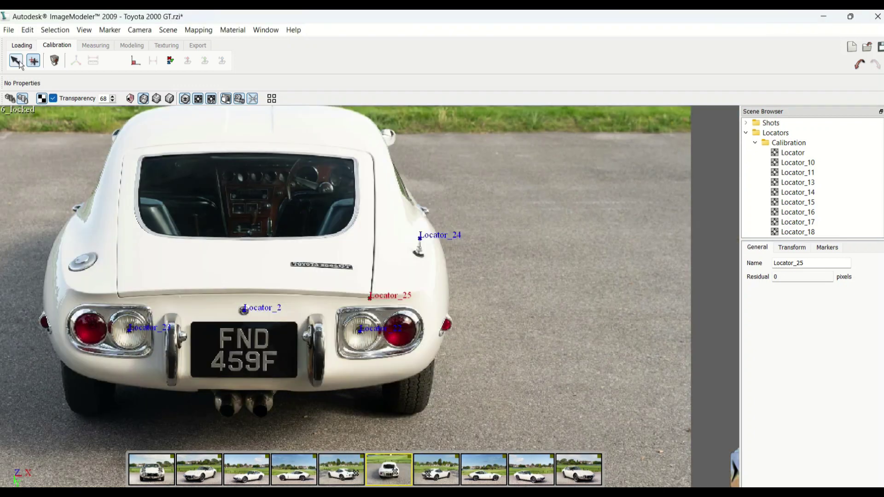
left_click(120, 297)
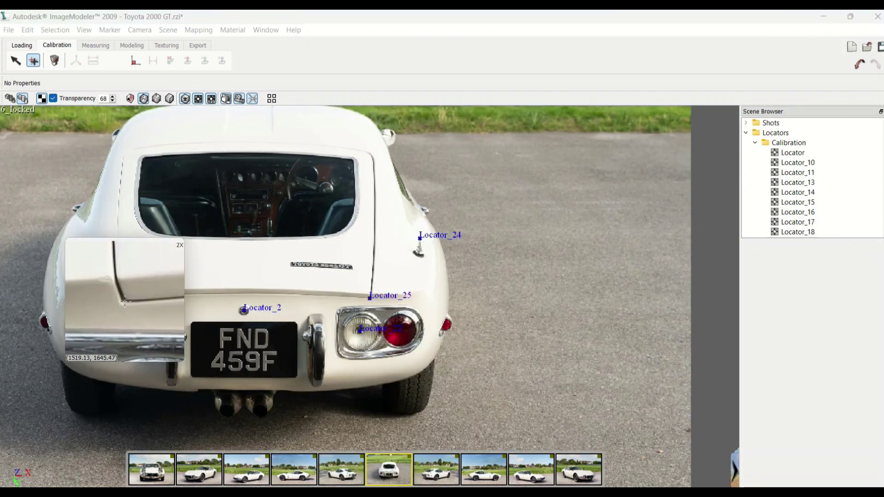
left_click(331, 479)
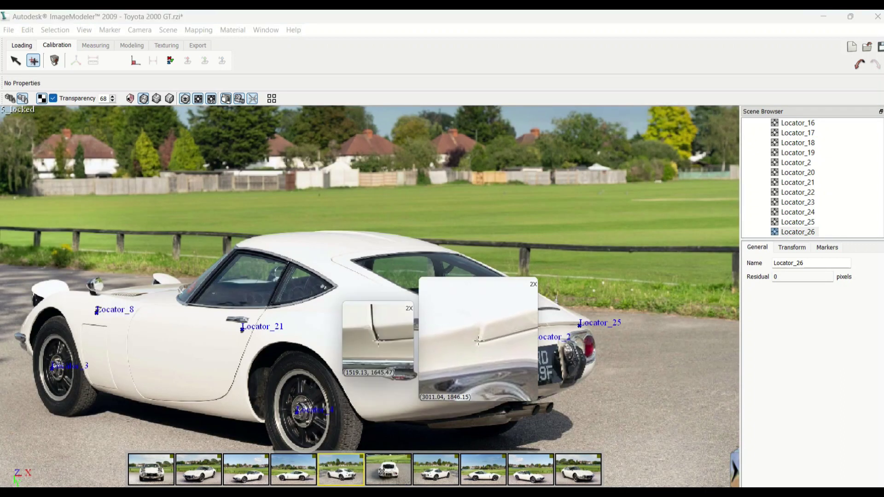
left_click(473, 339)
left_click(444, 465)
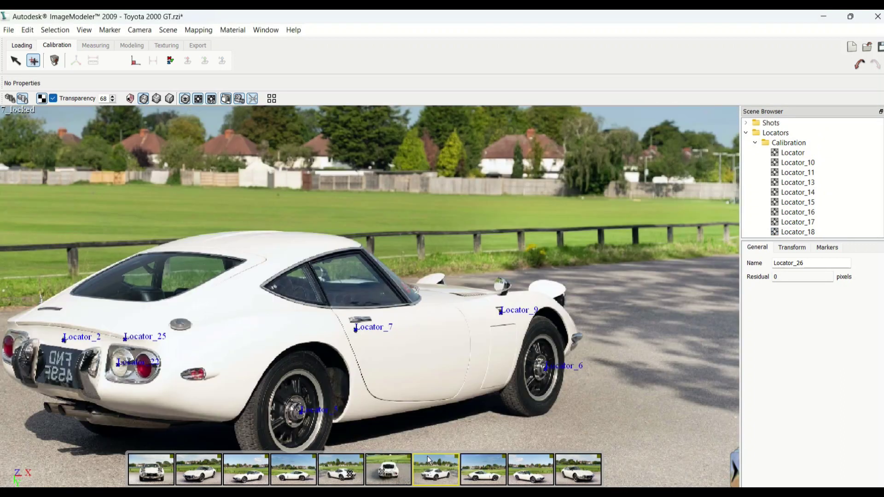
left_click(17, 324)
scroll(843, 199, "down", 2)
scroll(842, 199, "down", 5)
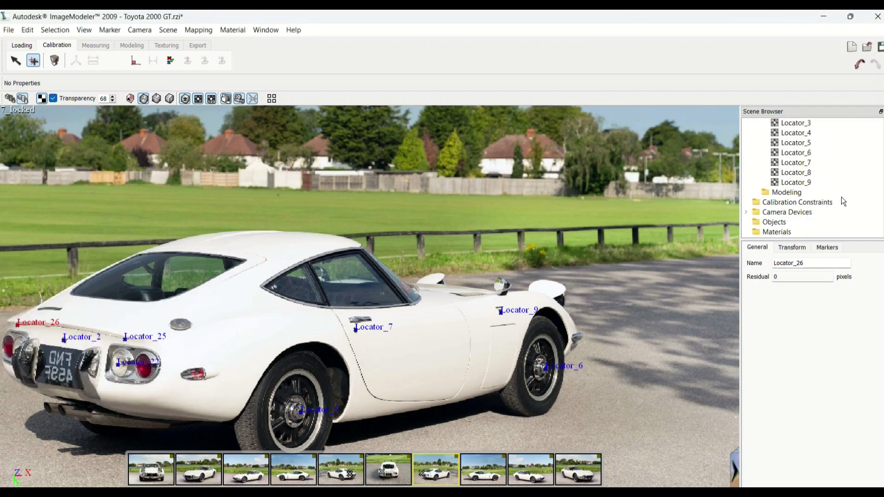
- Deselect Locator_26 and add Locator_27 at the side window's rear corner in shot 7
scroll(843, 199, "up", 8)
left_click(34, 63)
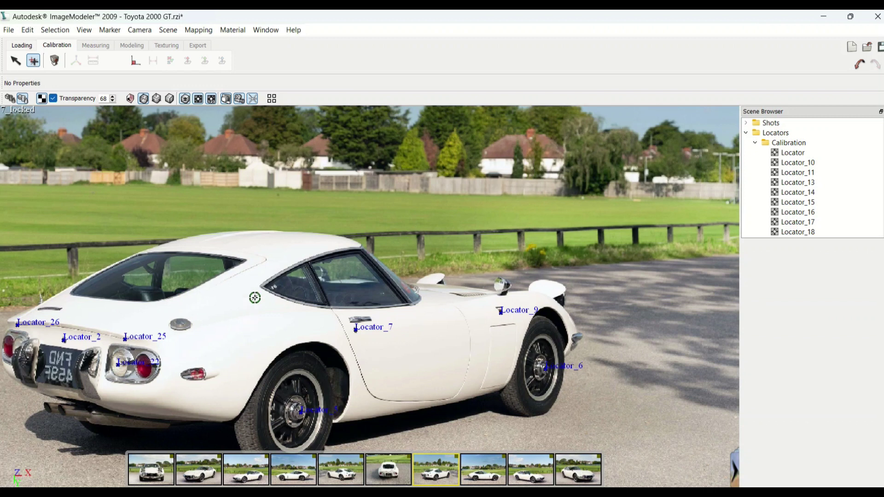
left_click(389, 475)
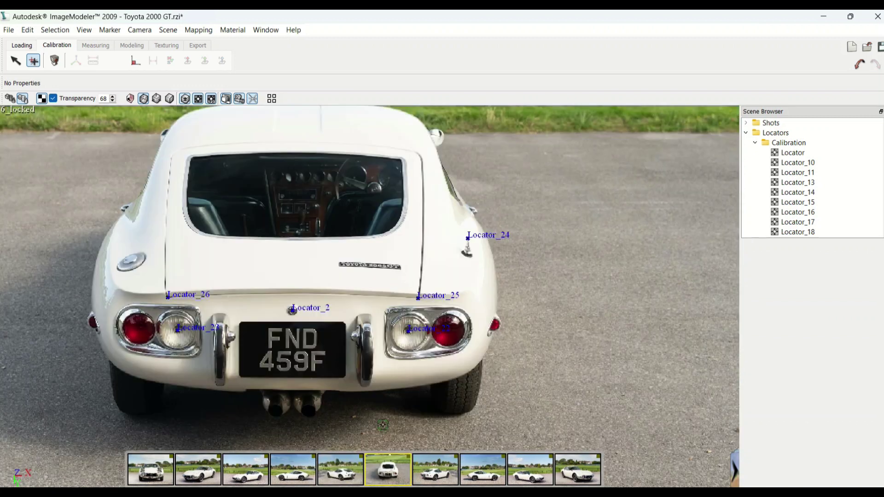
left_click(416, 465)
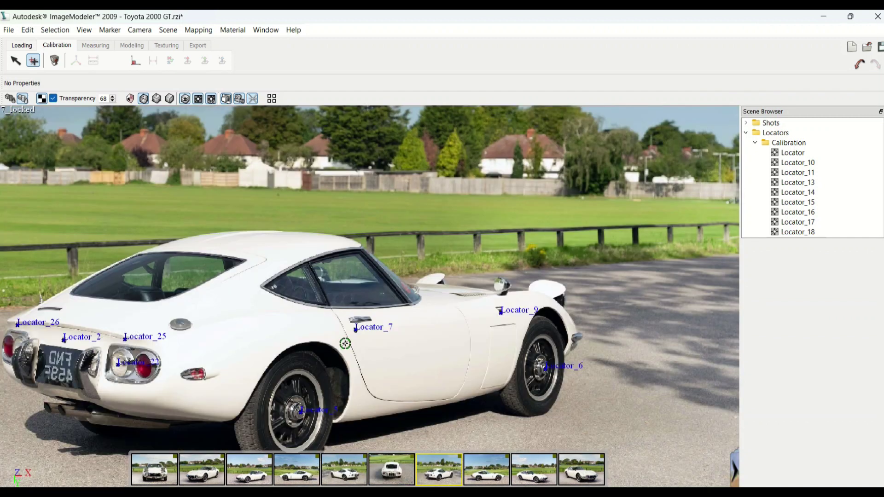
left_click(269, 288)
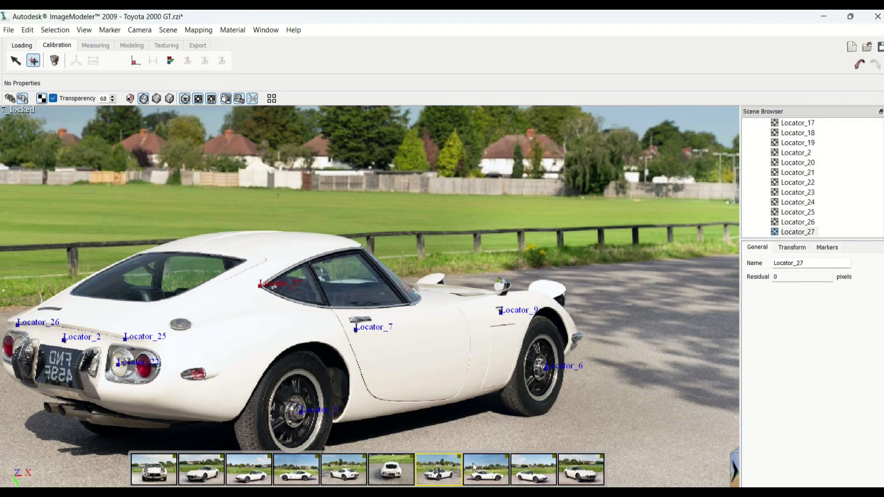
- Match Locator_27 at the side window corner in shots 8, 9 and 10
left_click(473, 463)
left_click(121, 316)
left_click(526, 474)
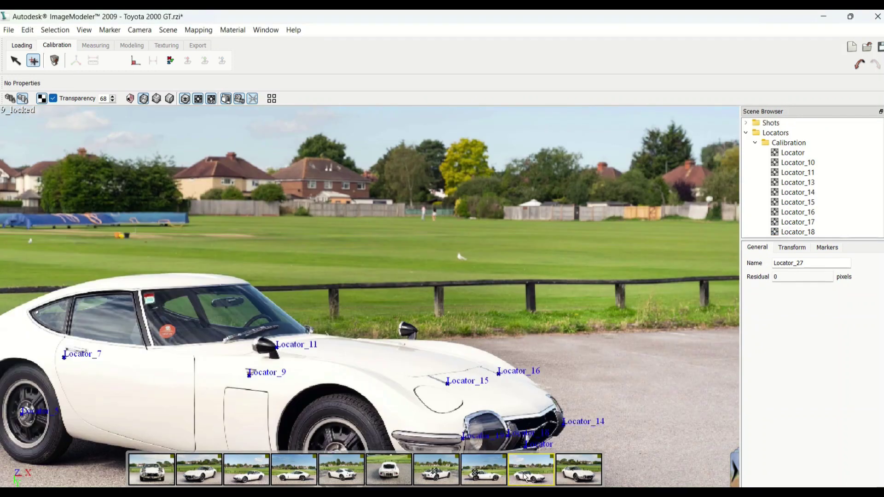
left_click(26, 310)
left_click(565, 469)
left_click_drag(17, 235, 18, 227)
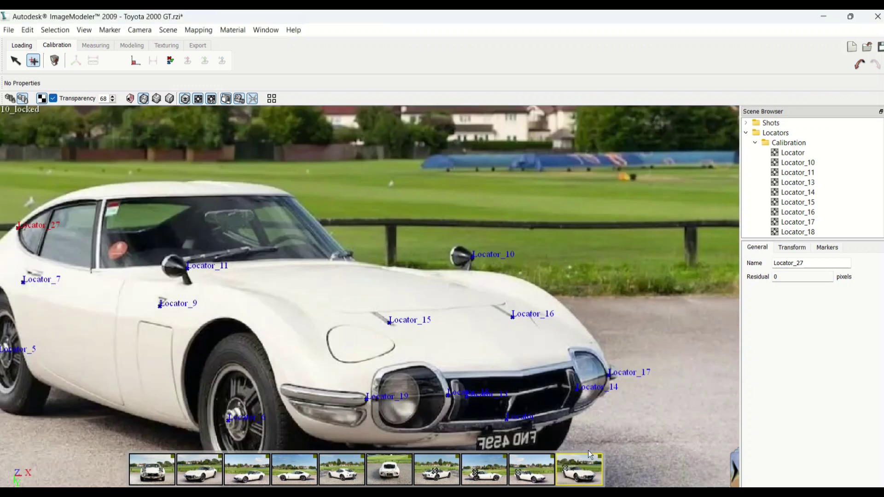
- Deselect Locator_27 and start a new marker at the side window's rear corner in shot 5
left_click(398, 474)
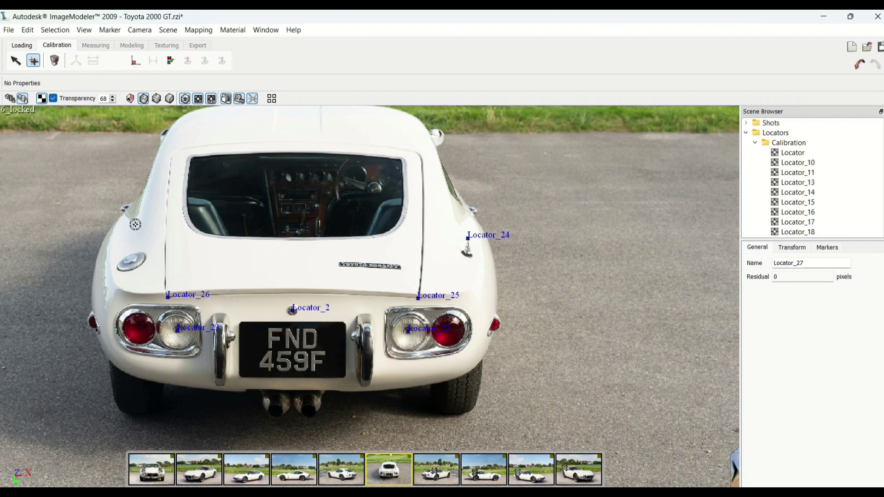
left_click(338, 479)
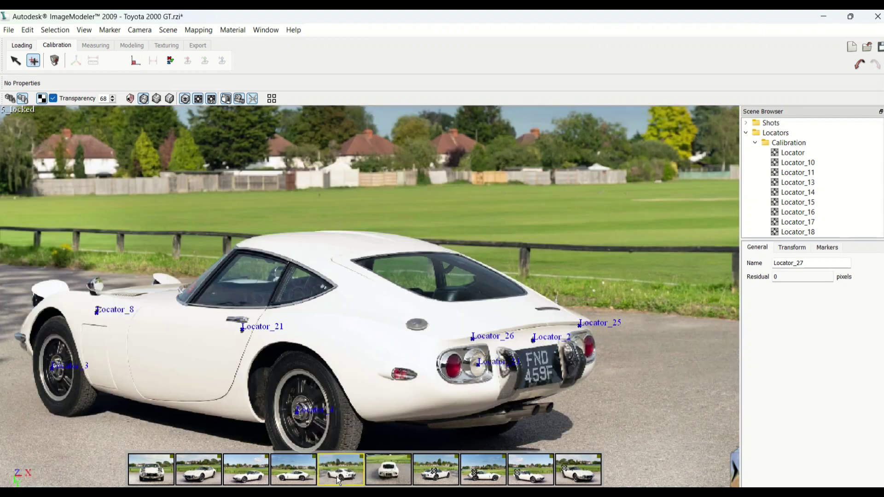
left_click(33, 60)
left_click_drag(340, 289, 343, 291)
- Mark Locator_28 on the side window's rear corner in shots 4 and 3
left_click(293, 470)
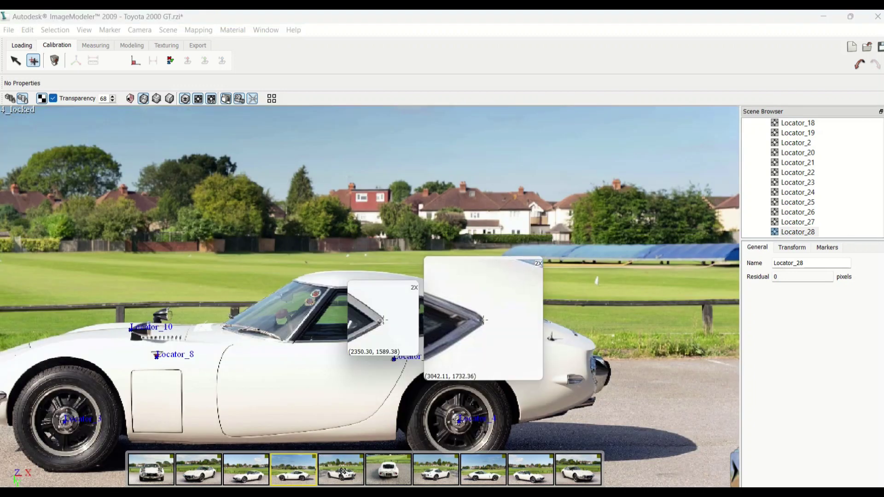
left_click_drag(483, 319, 482, 320)
left_click(246, 470)
left_click_drag(571, 317, 569, 318)
left_click(198, 469)
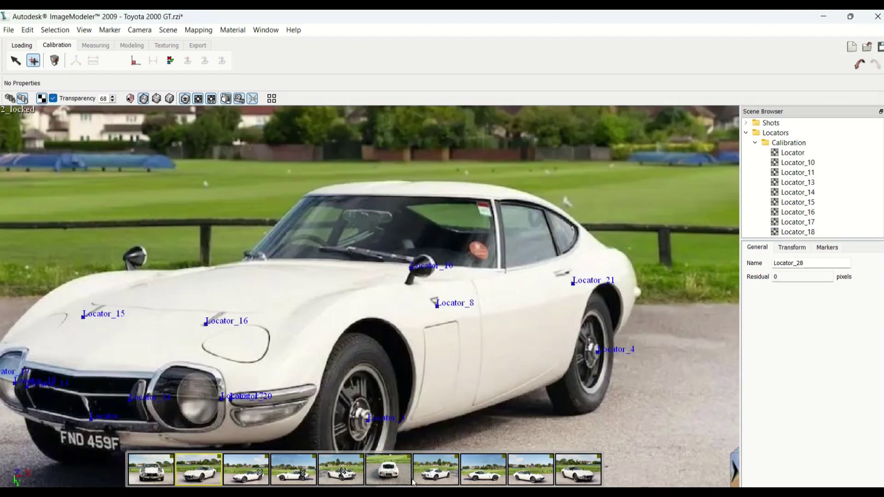
- Add Locator_29 at the rear window's top corner, matched in shots 6 and 7
left_click(388, 469)
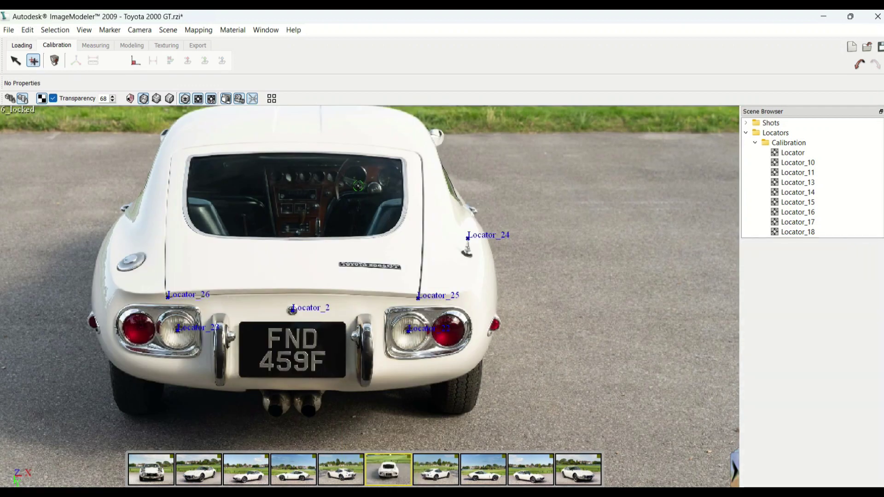
left_click_drag(399, 167, 402, 166)
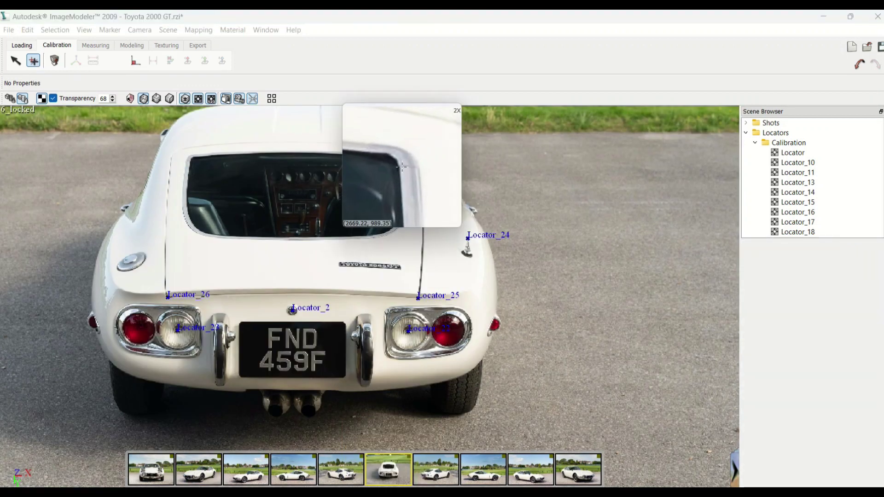
left_click_drag(402, 166, 402, 160)
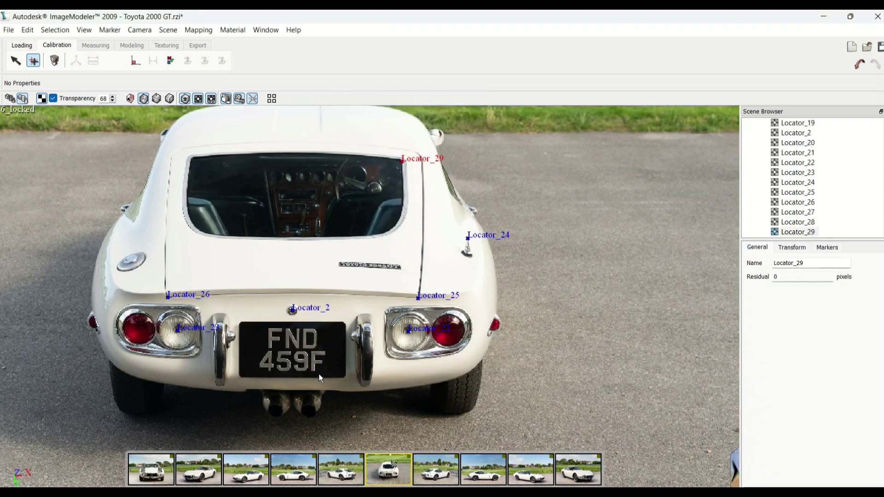
left_click(341, 467)
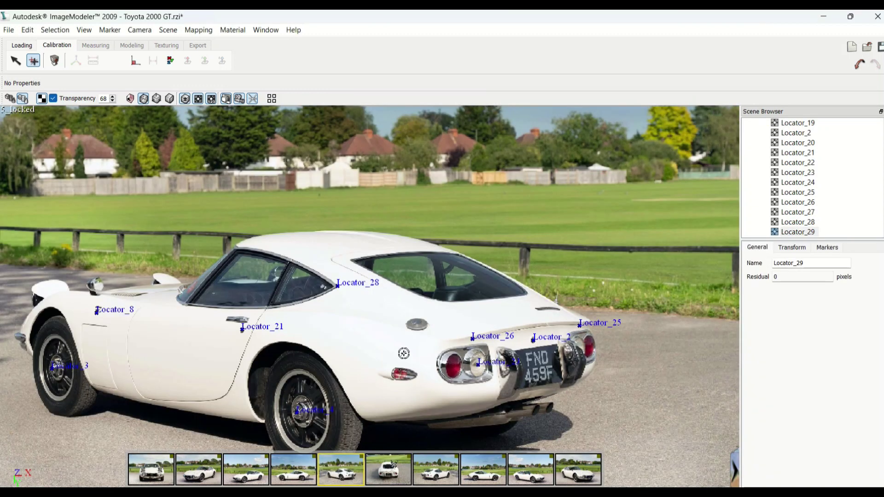
left_click(444, 468)
left_click_drag(235, 270, 242, 261)
left_click(34, 62)
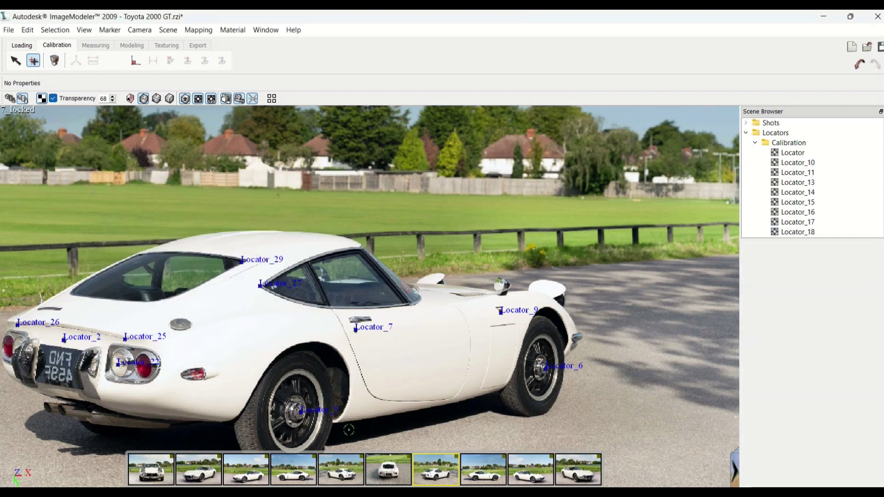
left_click(388, 469)
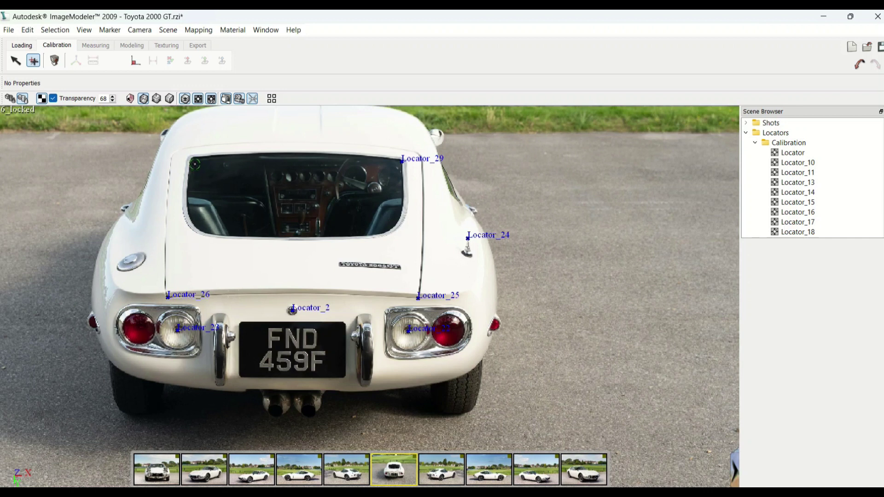
- Mark Locator_30 on the rear window corner in shots 6 and 7, then start Locator_31 on the front panel in shot 4
left_click(193, 162)
mouse_move(393, 470)
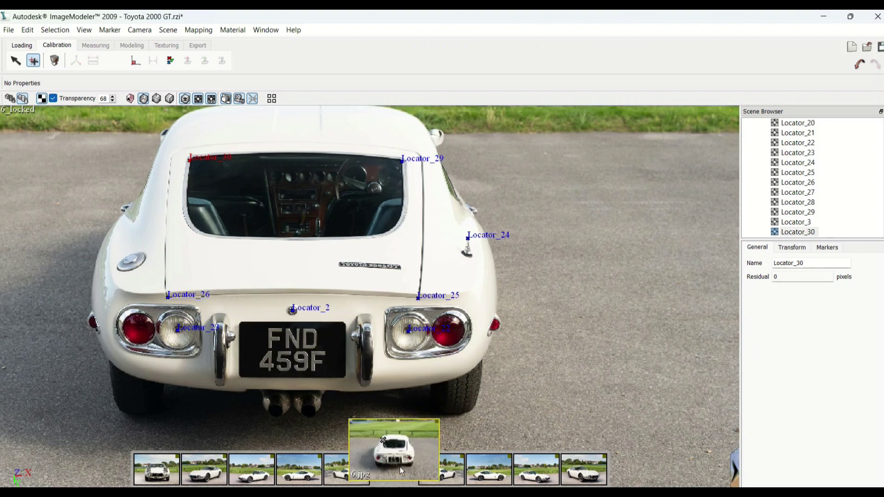
left_click(347, 471)
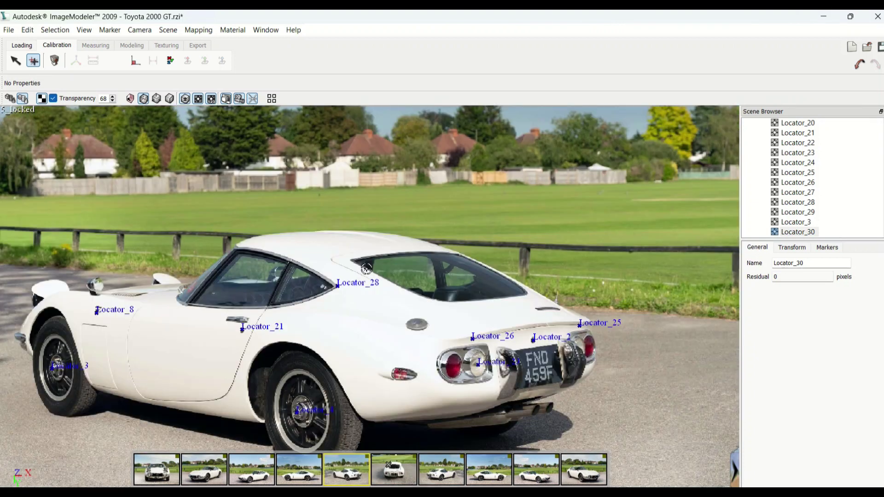
left_click(442, 469)
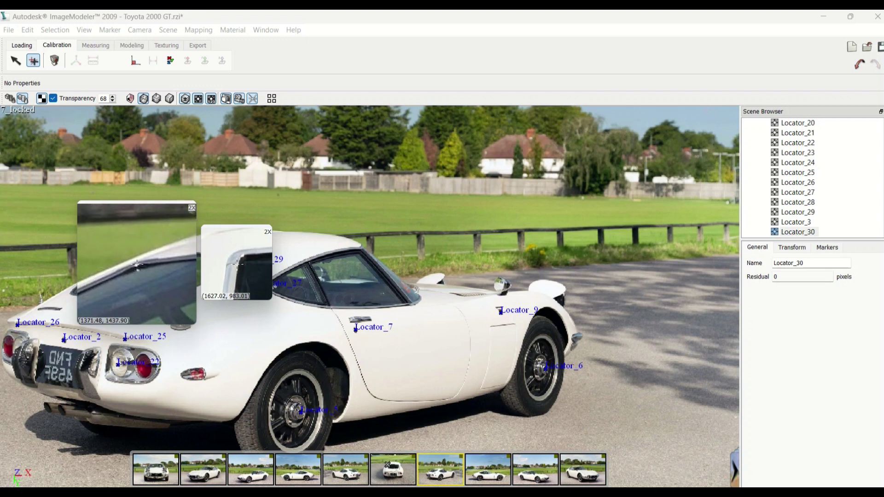
left_click(137, 254)
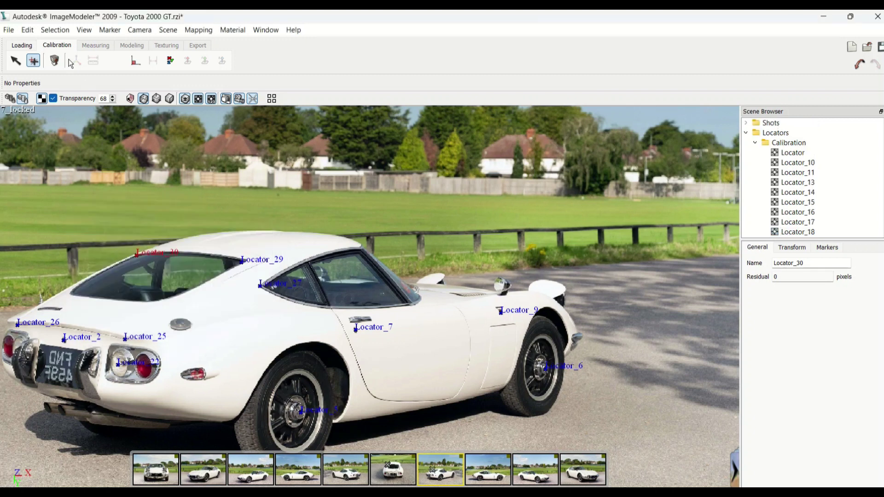
key("Escape")
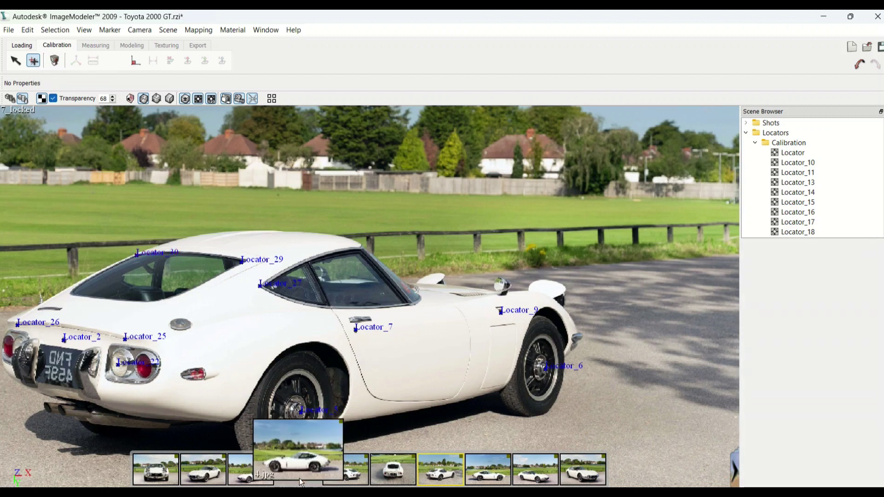
left_click(298, 474)
left_click_drag(178, 369, 186, 372)
- Match Locator_31 on the front panel's top corner in shots 3, 2 and 5
left_click(251, 469)
left_click_drag(376, 392, 371, 388)
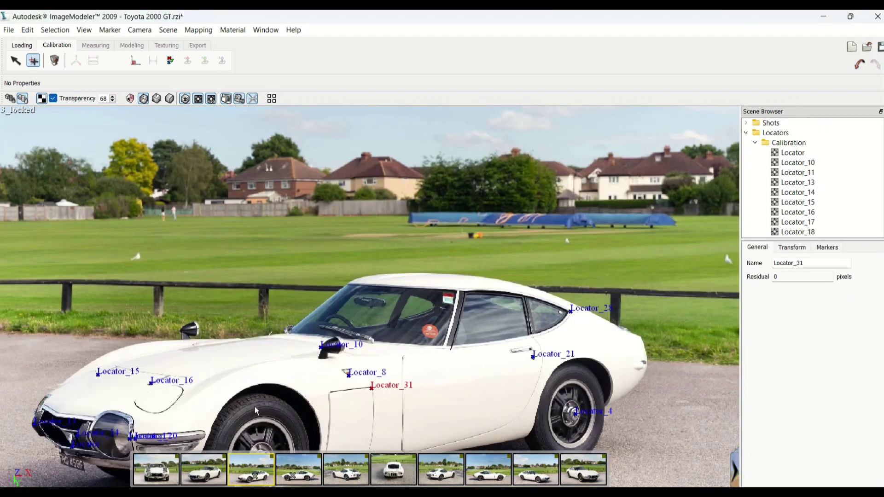
left_click(217, 475)
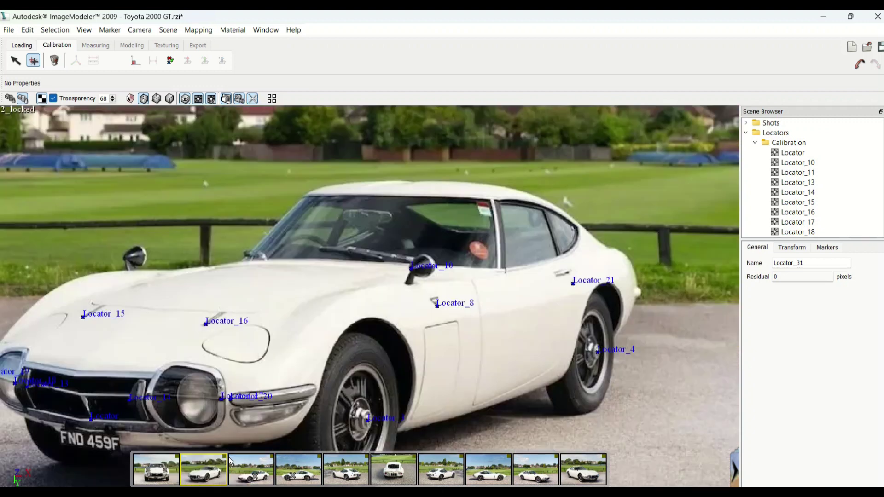
mouse_move(456, 324)
left_mouse_down()
mouse_move(462, 328)
mouse_move(456, 322)
left_mouse_up()
left_click(262, 481)
left_click(345, 470)
left_click_drag(186, 236, 186, 235)
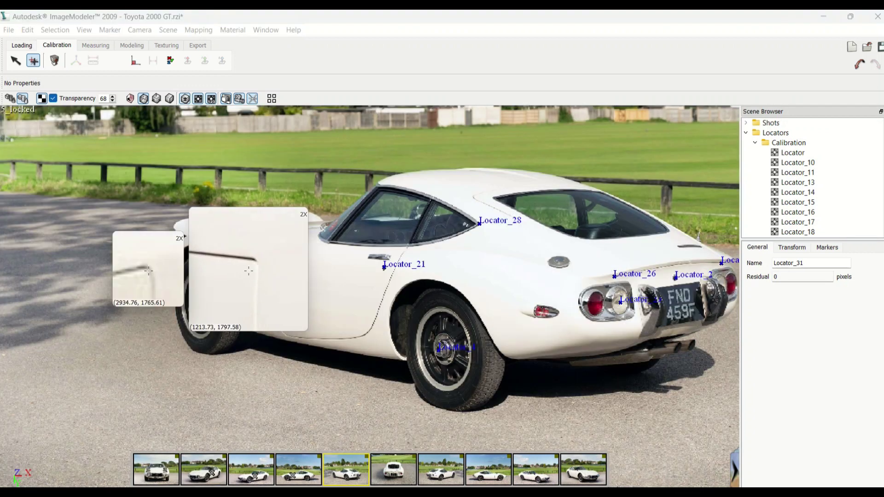
left_click_drag(249, 263, 250, 264)
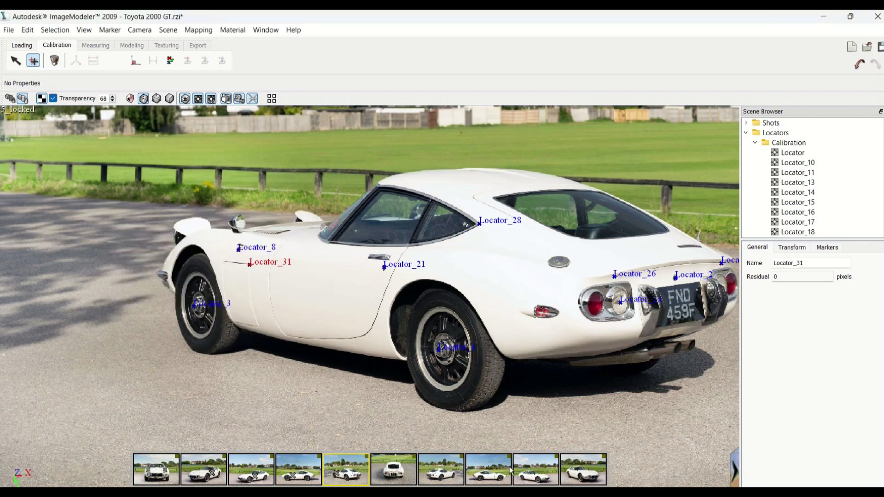
- Add Locator_32 at the panel's top-left corner in shots 4, 2 and 5, then start Locator_33 at its lower edge
left_click(301, 476)
left_click(321, 298)
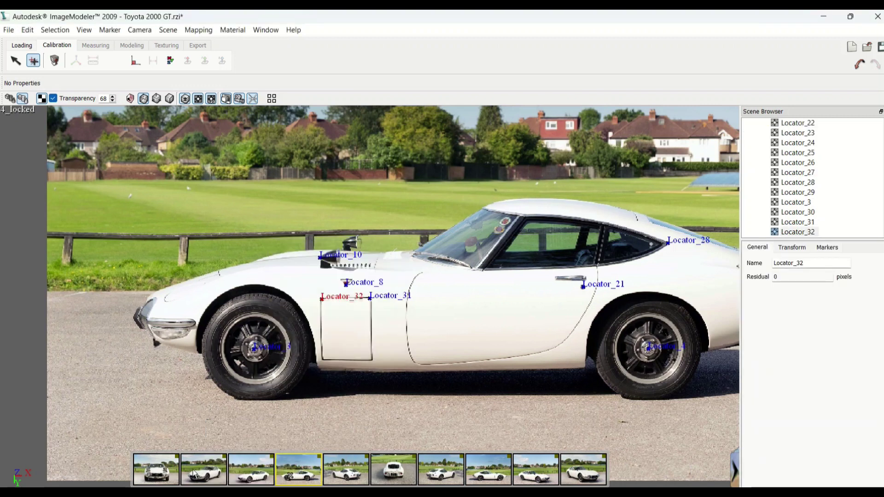
left_click(195, 474)
left_click(564, 266)
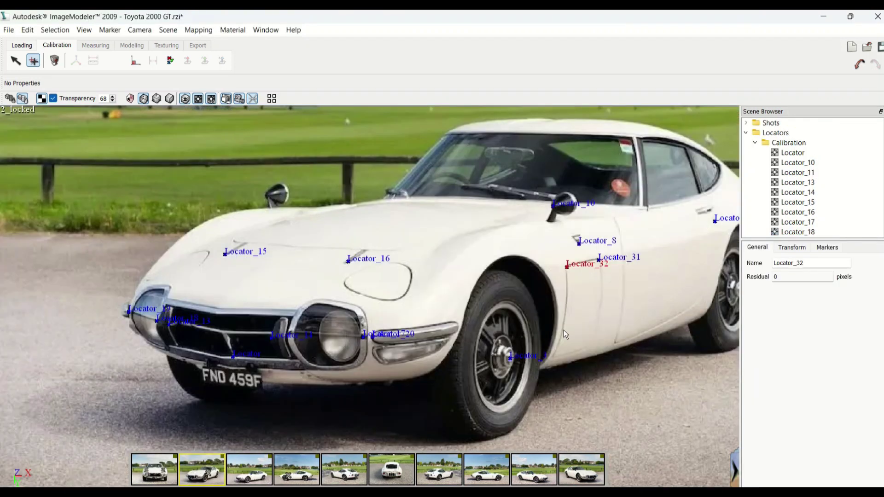
left_click(240, 477)
left_click(296, 470)
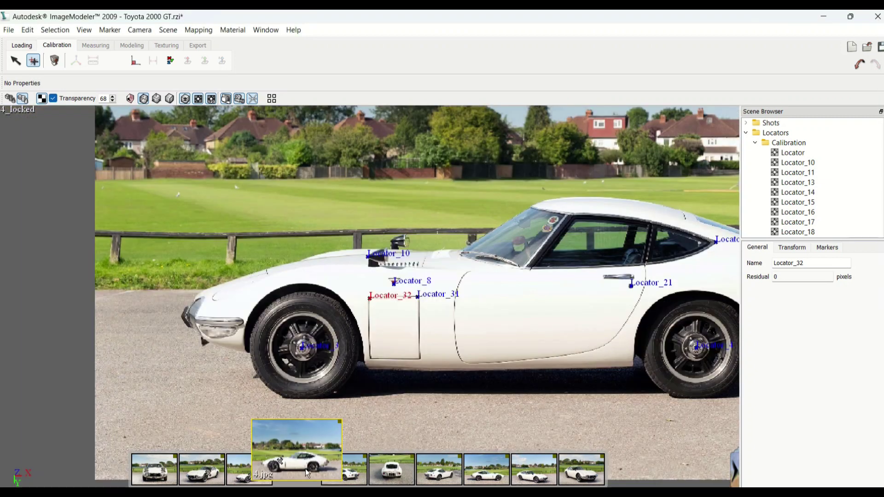
left_click(353, 474)
left_click_drag(228, 265, 223, 262)
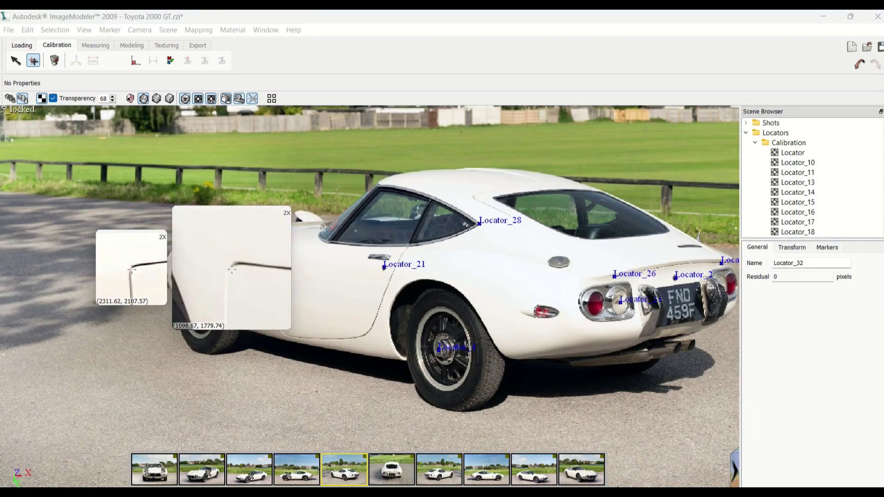
left_click(297, 474)
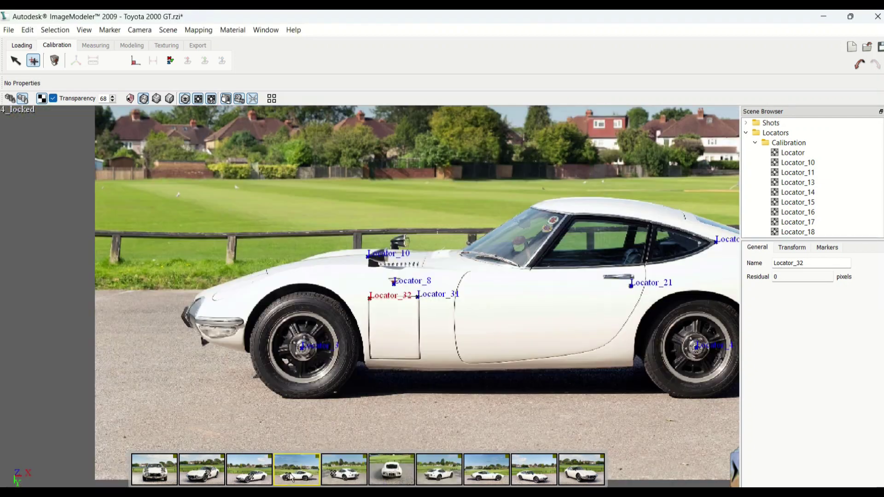
left_click_drag(417, 360, 420, 358)
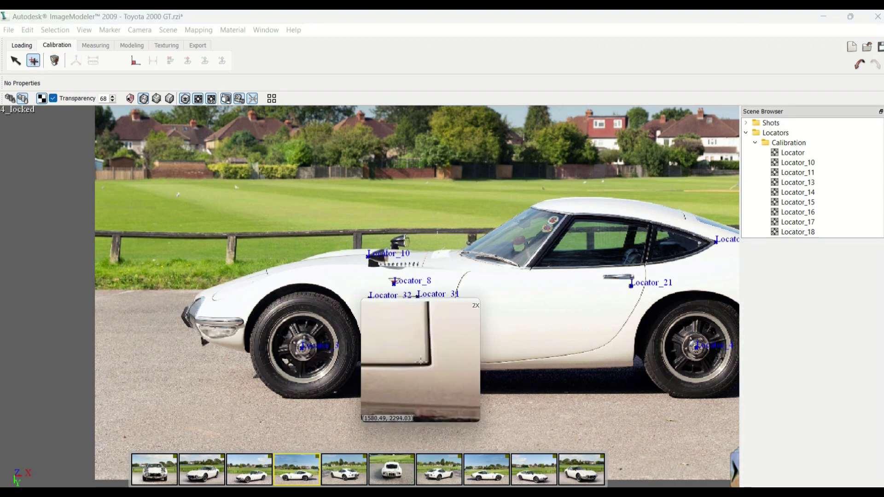
- Match Locator_33 at the front panel's lower corner in shots 3 and 2
left_click(263, 474)
left_click_drag(511, 391, 509, 391)
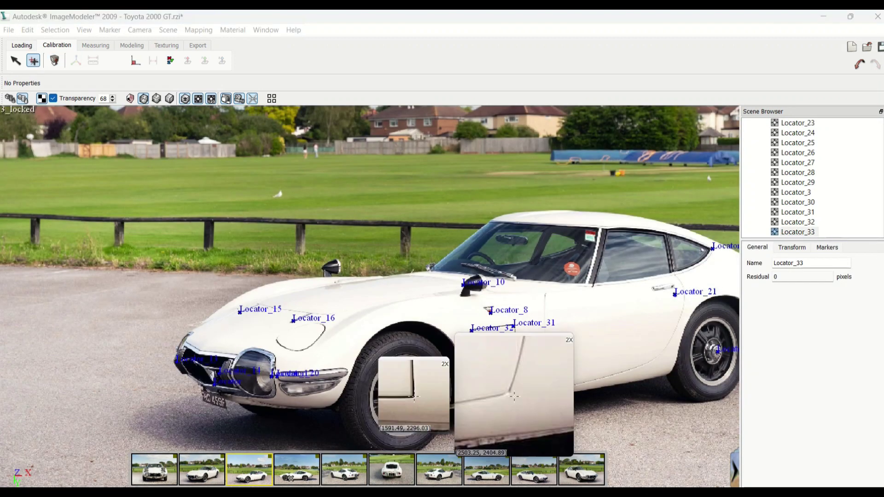
left_click(201, 475)
left_click_drag(556, 362, 553, 357)
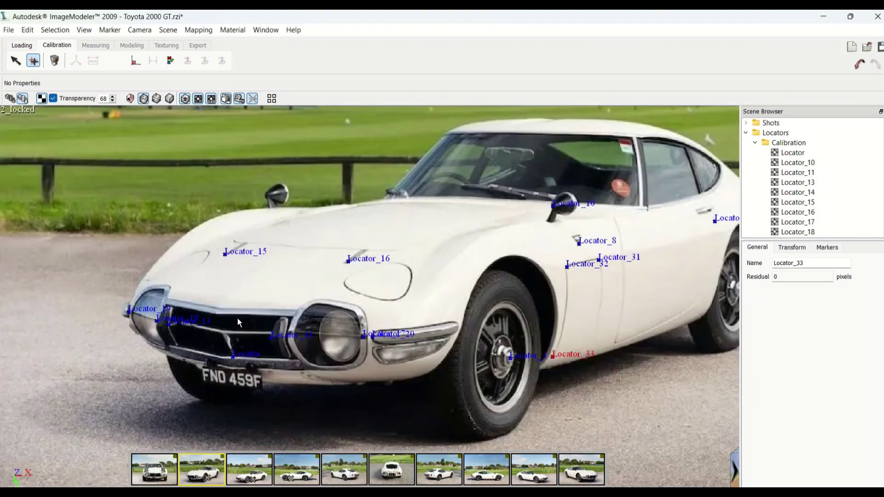
left_click(344, 469)
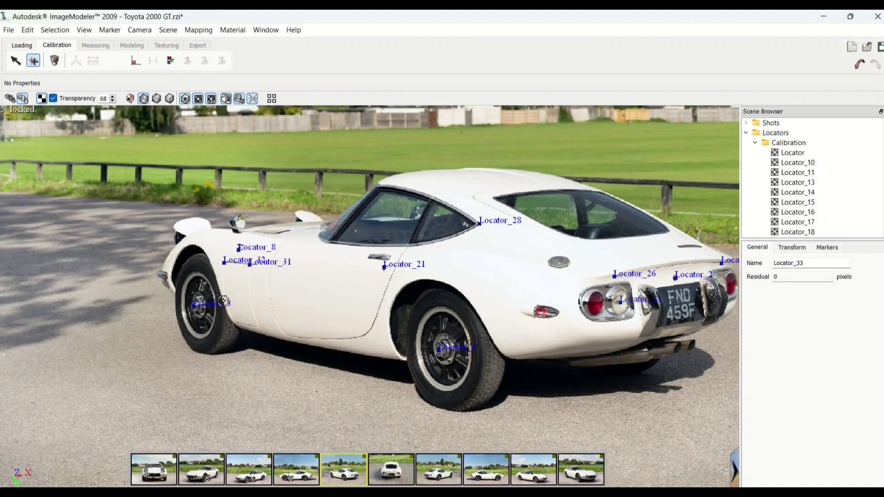
left_click(297, 470)
left_click(248, 470)
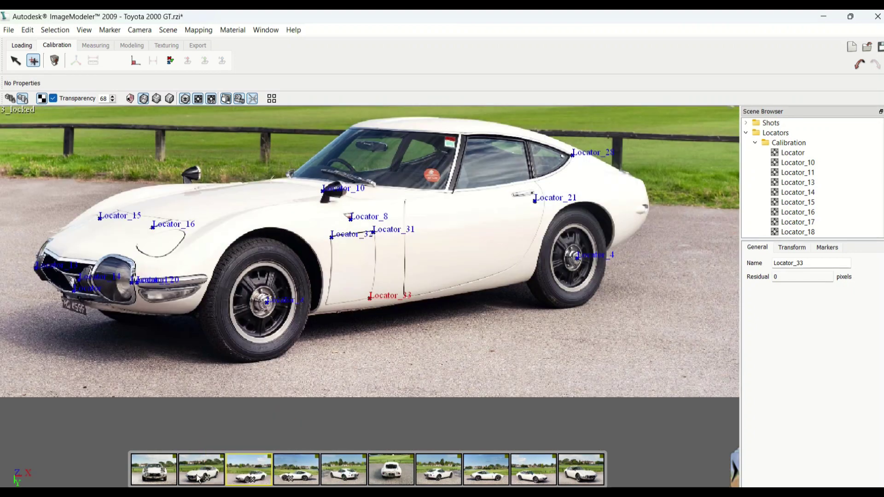
left_click(201, 477)
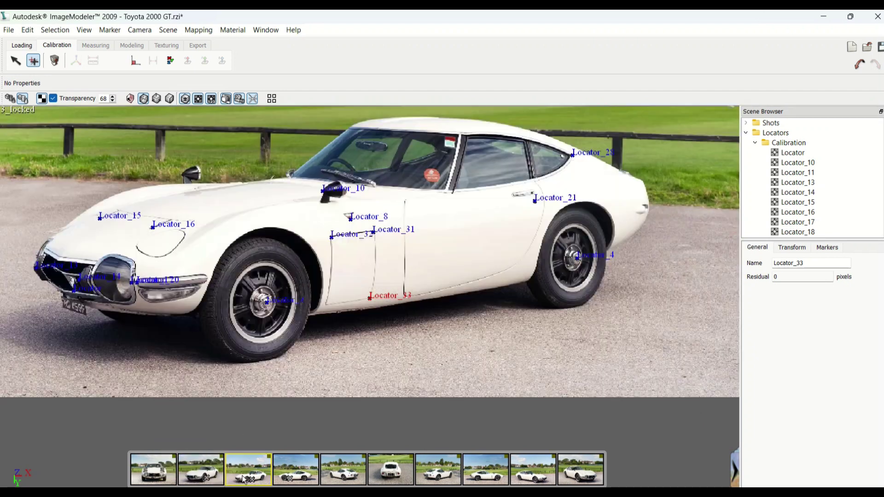
left_click(245, 479)
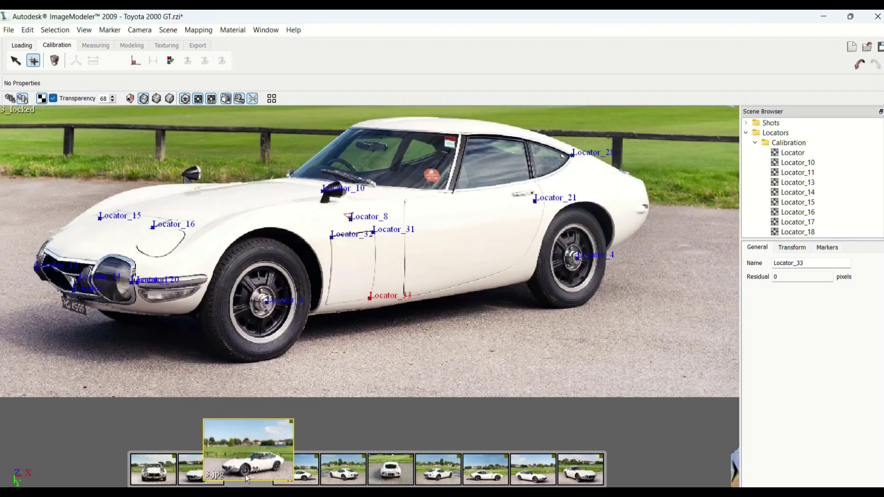
left_click(201, 469)
left_click_drag(381, 298, 377, 293)
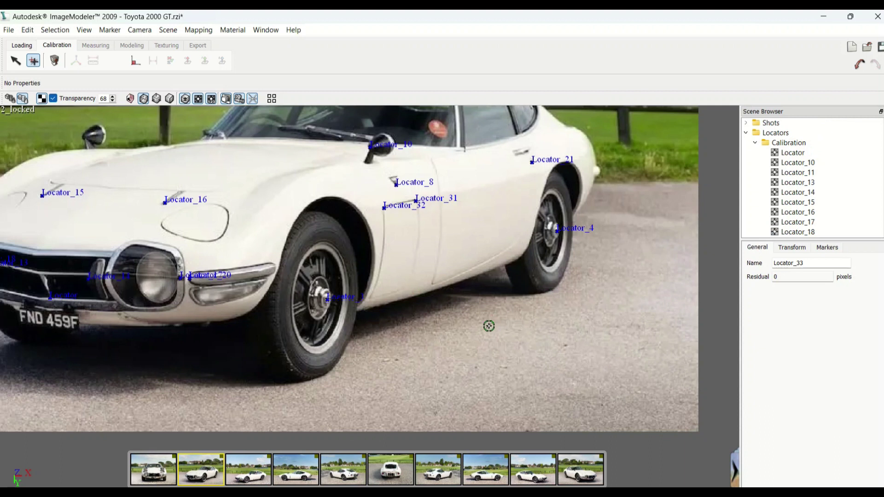
- Match Locator_33 in shots 4 and 5, then refine its position in shots 3 and 2
left_click(311, 477)
left_click_drag(183, 368, 183, 369)
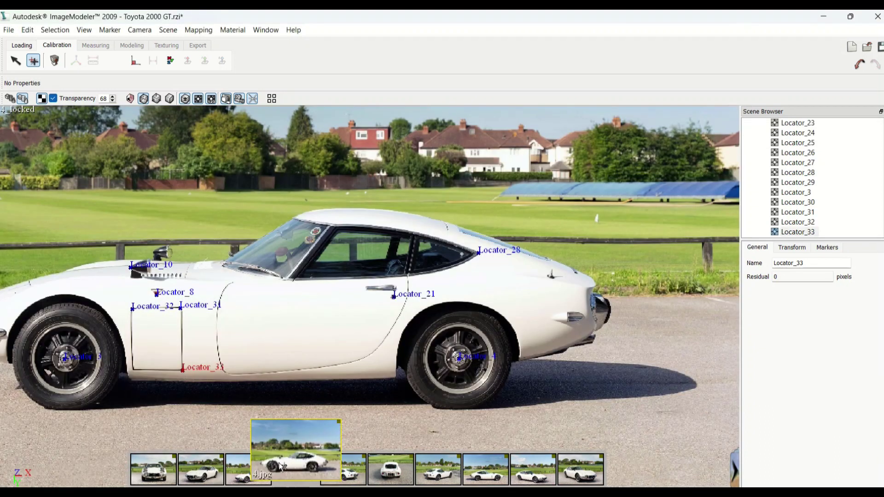
left_click(343, 468)
left_click_drag(118, 324, 116, 325)
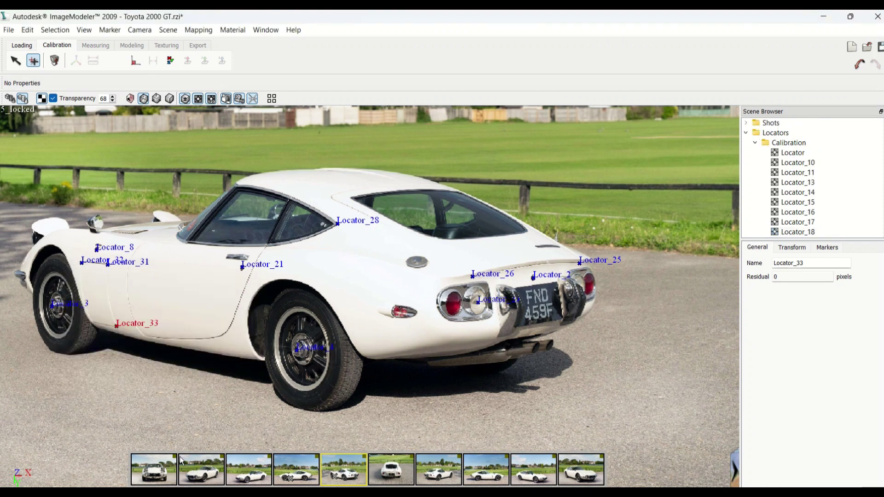
left_click(260, 472)
left_click_drag(513, 391, 512, 390)
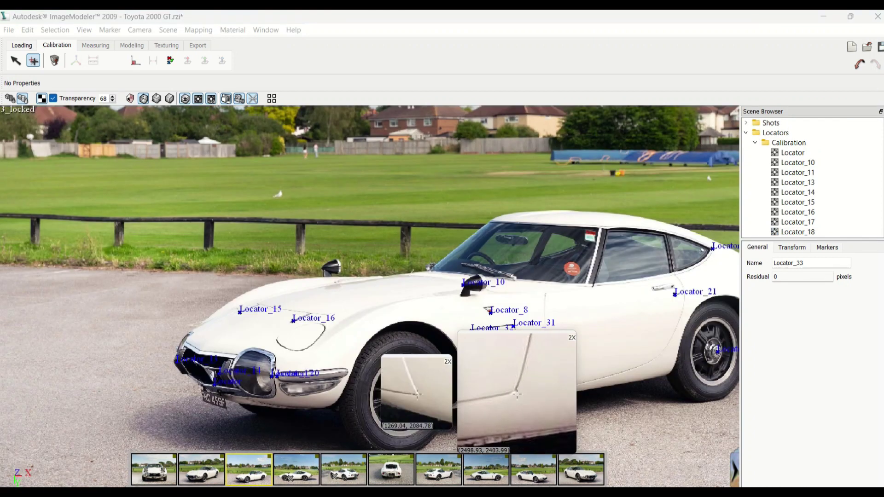
key("Page_Up")
mouse_move(594, 358)
left_mouse_down()
mouse_move(600, 352)
mouse_move(580, 352)
left_mouse_up()
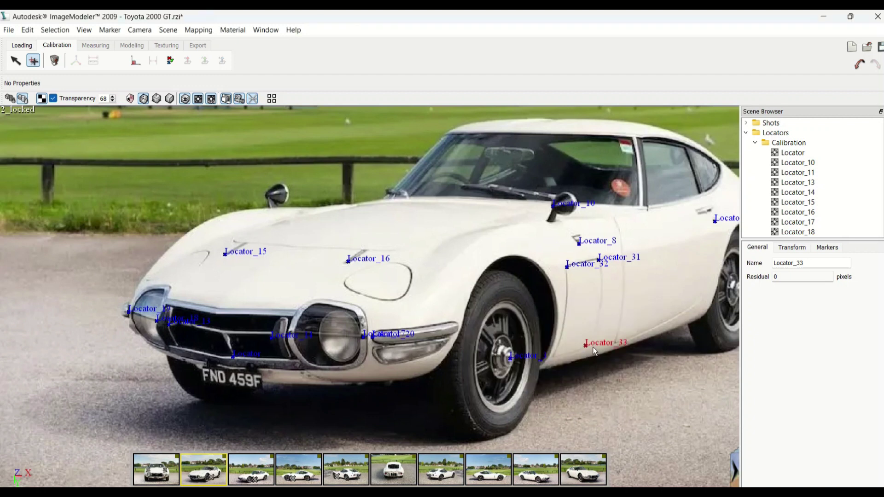
left_click(586, 346)
left_click_drag(587, 346, 588, 351)
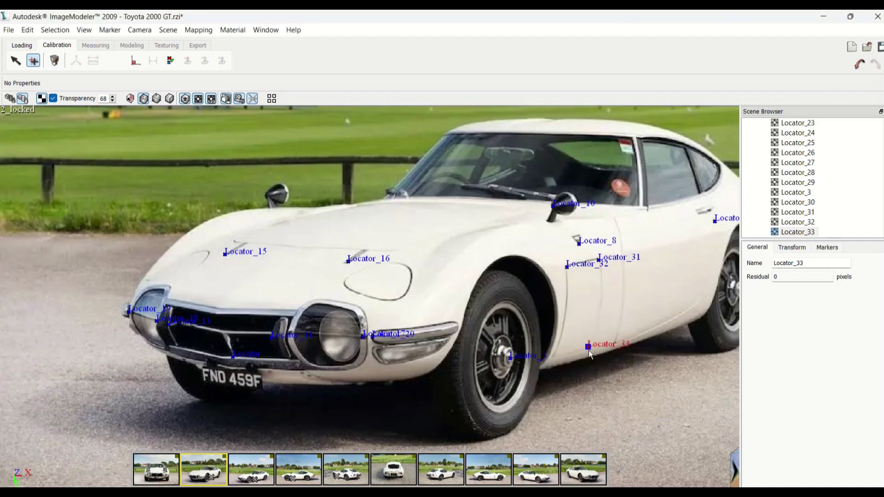
left_click(356, 481)
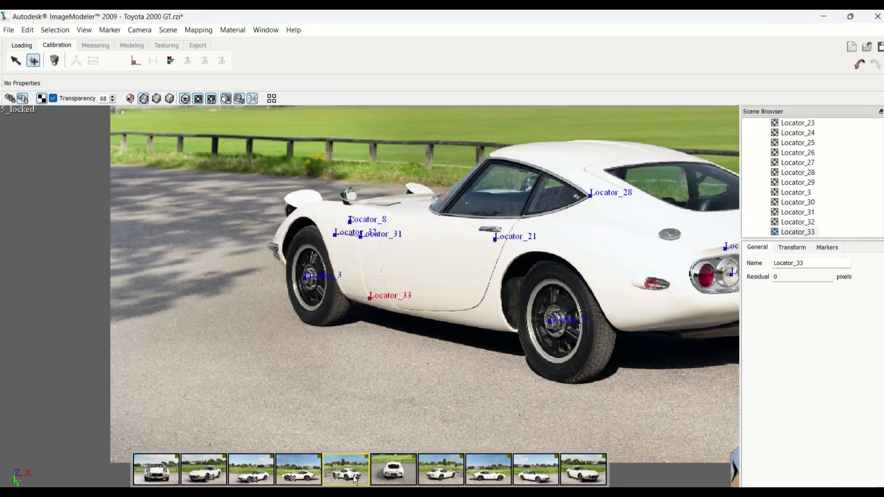
- Add Locator_34 on the lower front fender and match it near the front wheel in shot 2
left_click_drag(346, 293, 346, 293)
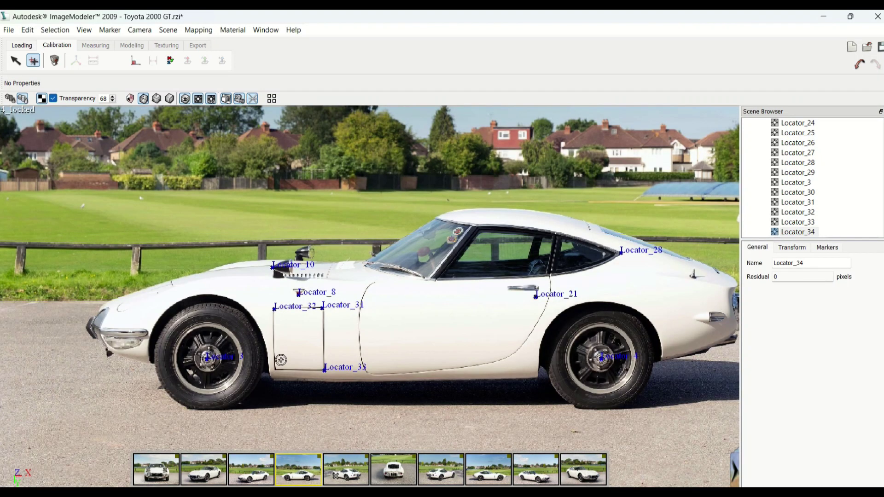
left_click(301, 465)
left_click(263, 469)
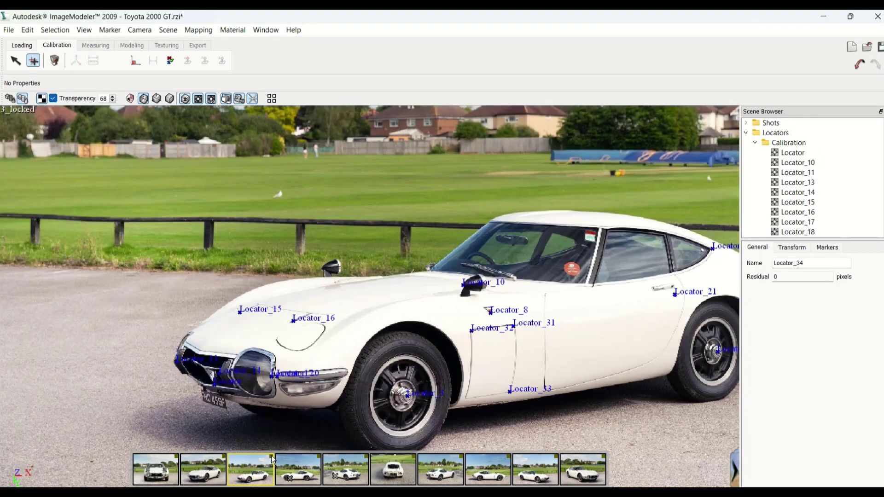
left_click(203, 470)
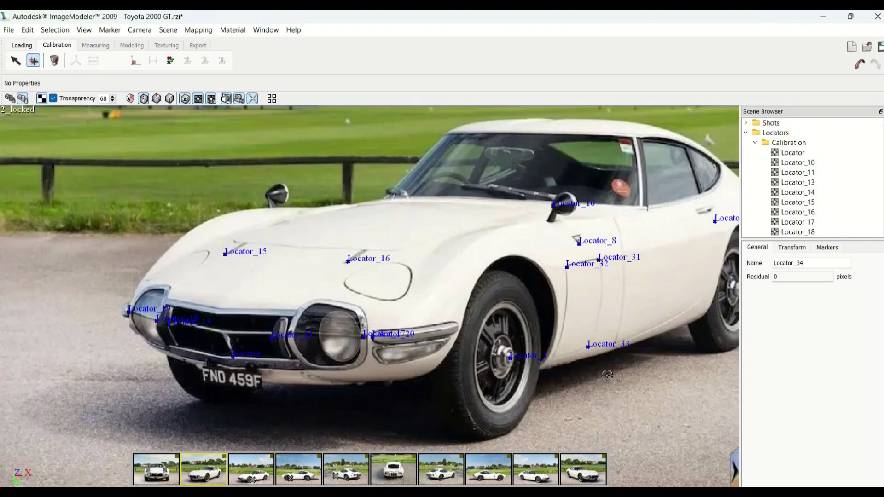
left_click(553, 357)
- Save the project as Toyota 2000 GT, replacing the existing file
left_click(8, 30)
left_click(21, 95)
left_click(347, 286)
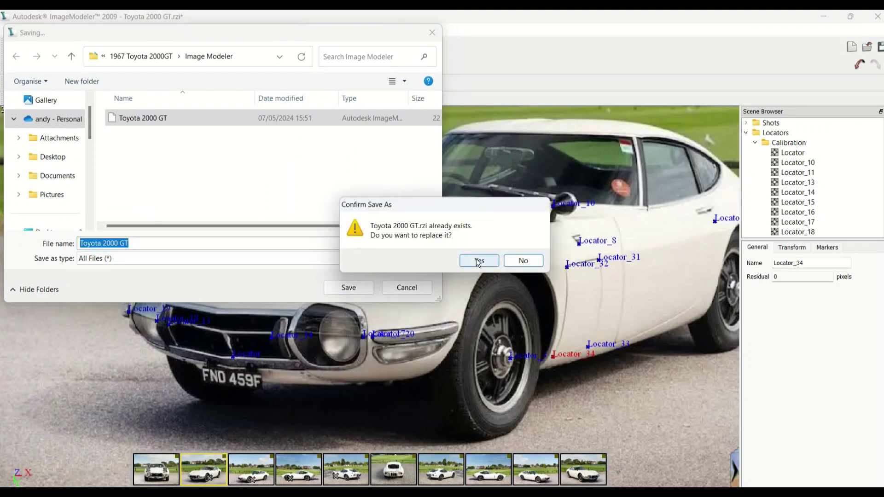
left_click(478, 261)
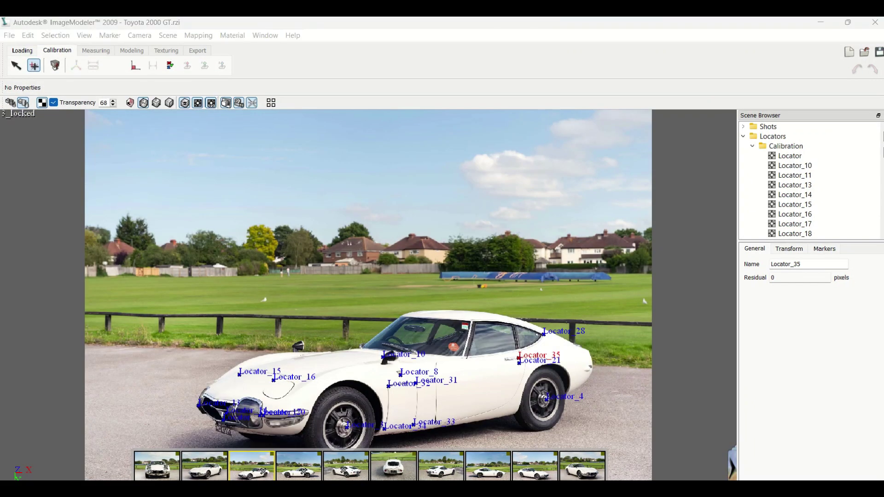
- Place Locator_36 on the door edge and match it across photos 8, 9 and 10
key("Escape")
left_click(488, 466)
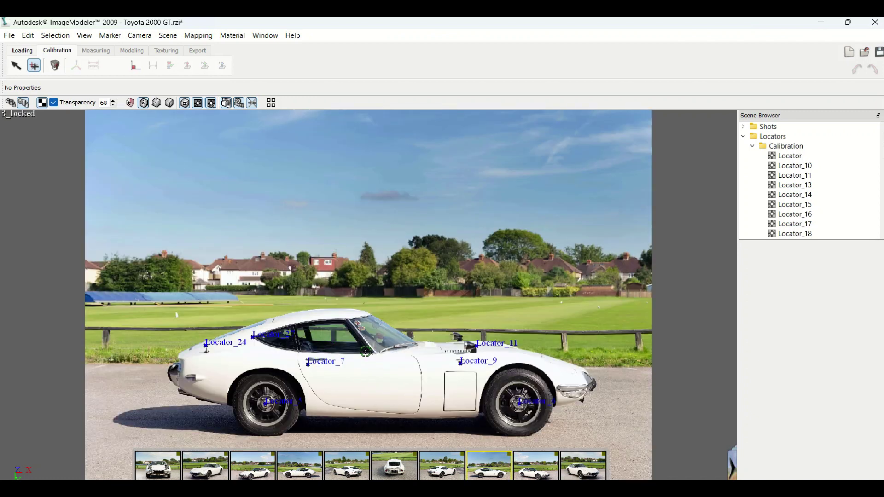
left_click(326, 358)
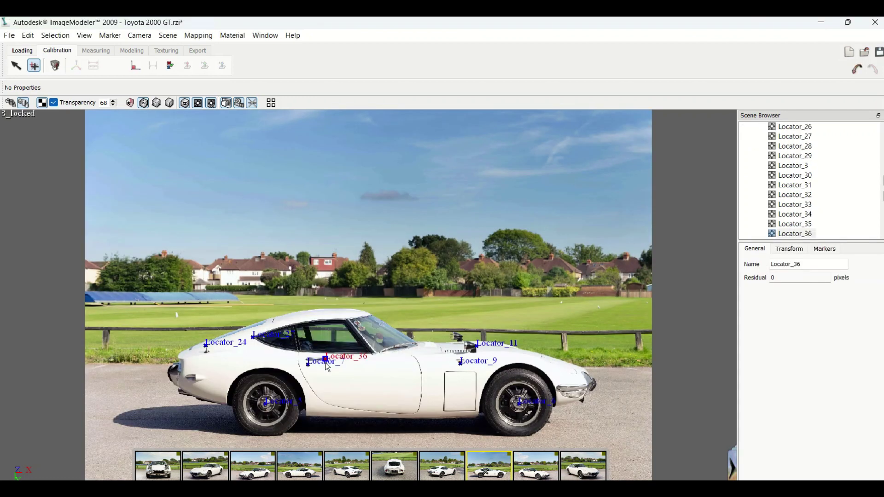
left_click(543, 464)
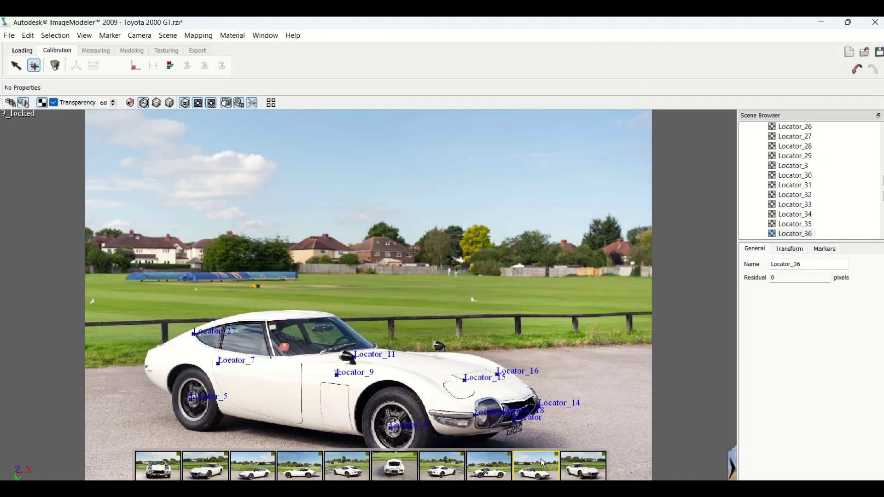
left_click_drag(231, 365, 234, 358)
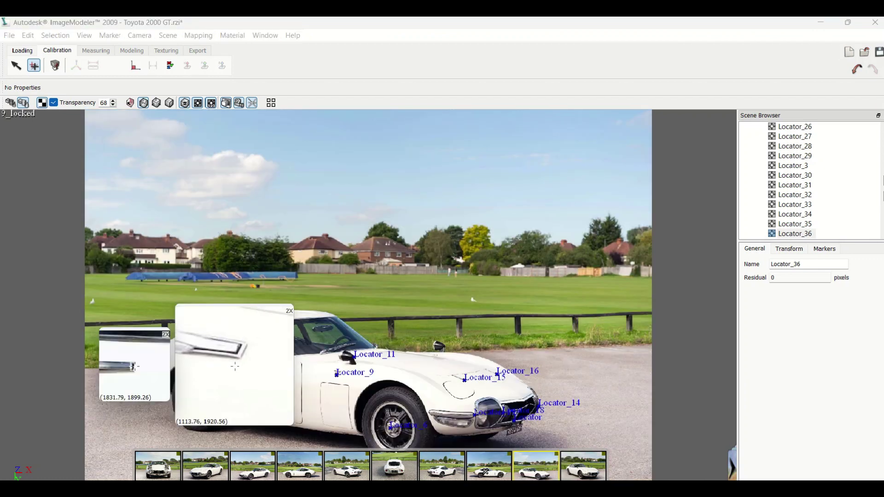
left_click(576, 474)
left_click_drag(212, 313, 204, 311)
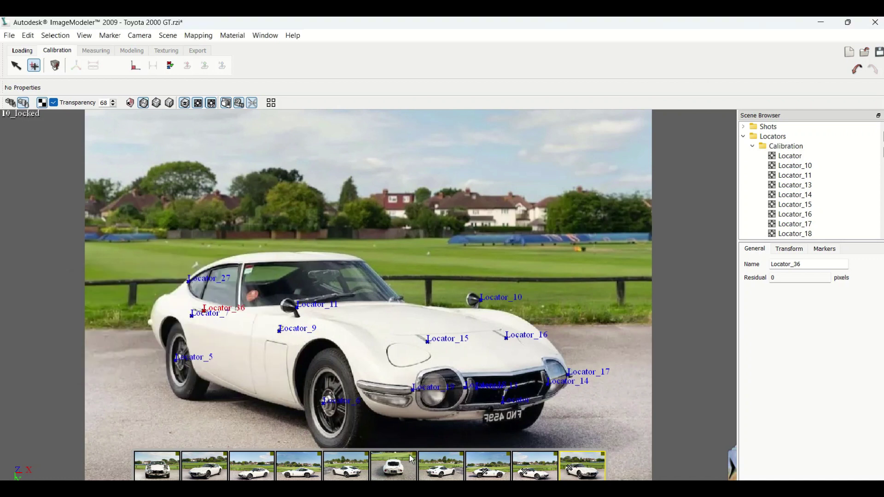
left_click(38, 69)
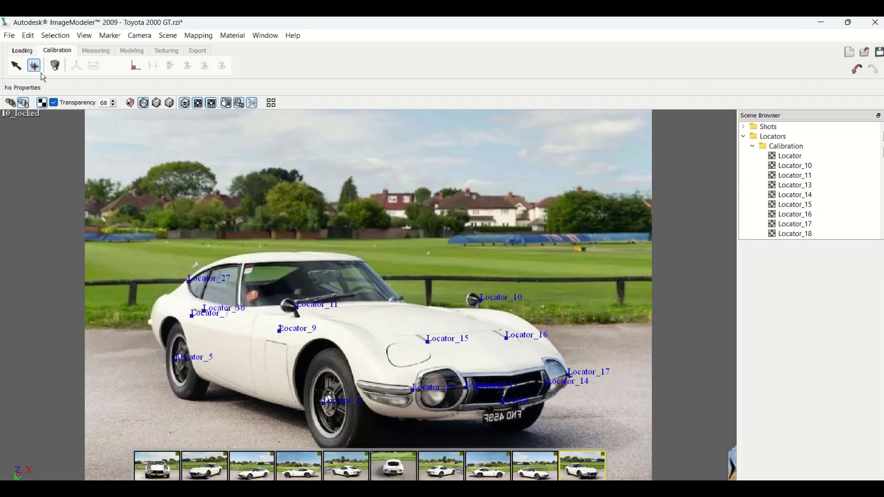
- Place Locator_37 above the rear wheel arch in photo 8 and match it in photo 10
left_click(470, 474)
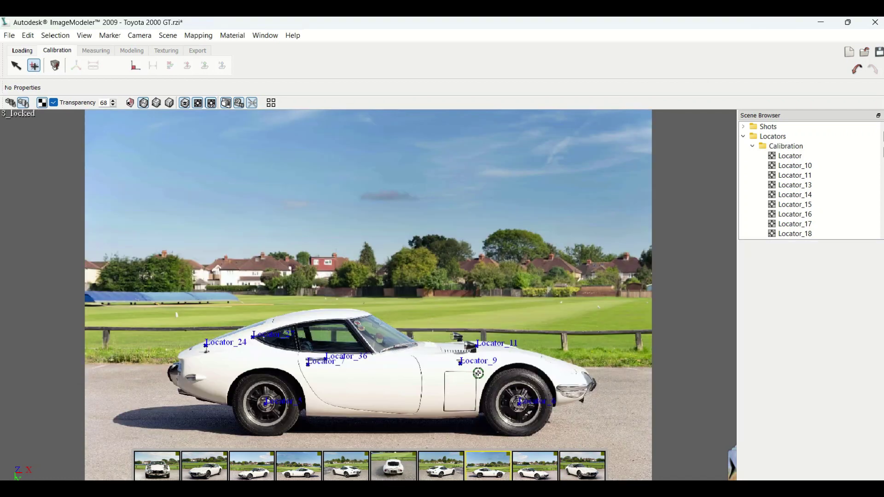
left_click_drag(478, 373, 476, 371)
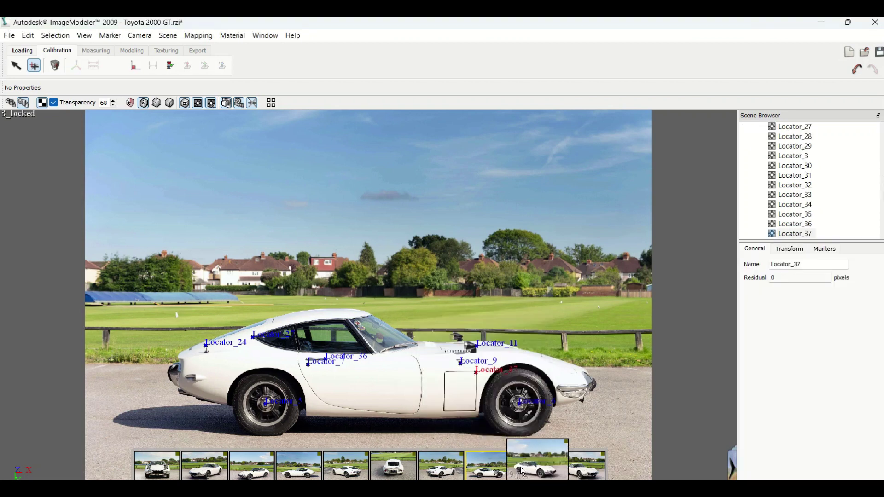
left_click(535, 466)
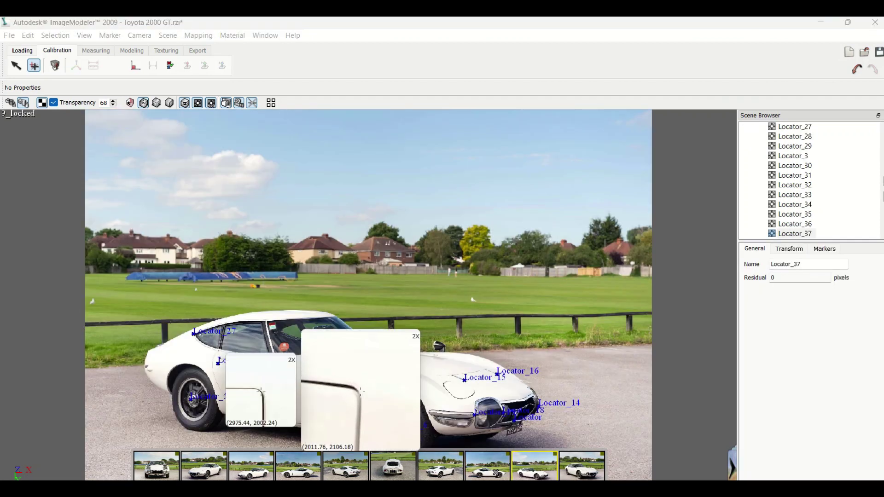
left_click(582, 466)
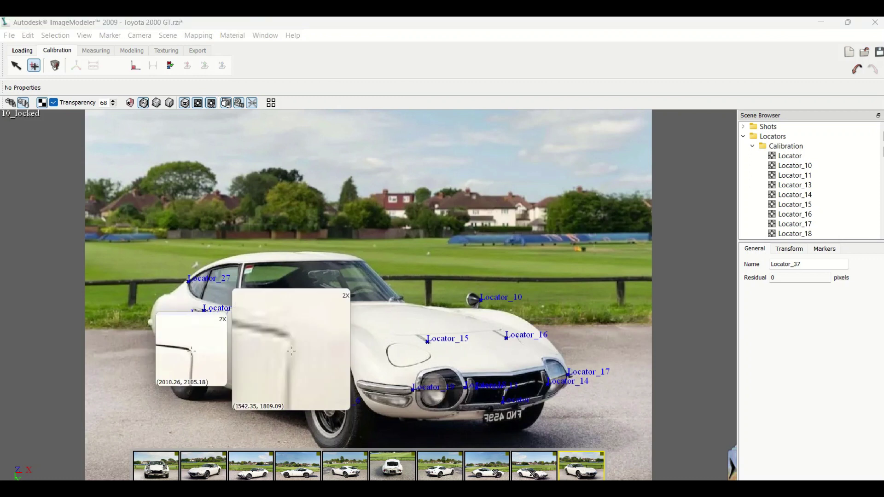
left_click(287, 344)
left_click(36, 71)
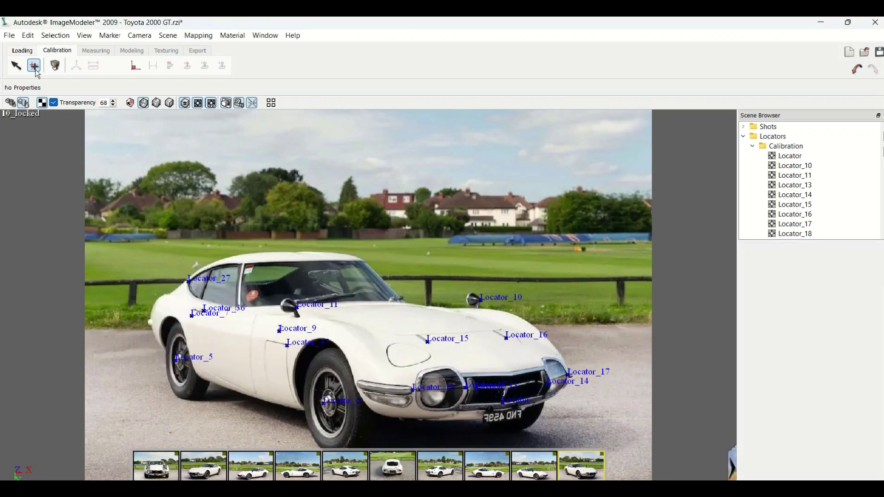
- Place Locator_38 on the door edge across photos 8, 9 and 10
left_click(487, 465)
left_click_drag(447, 376, 450, 378)
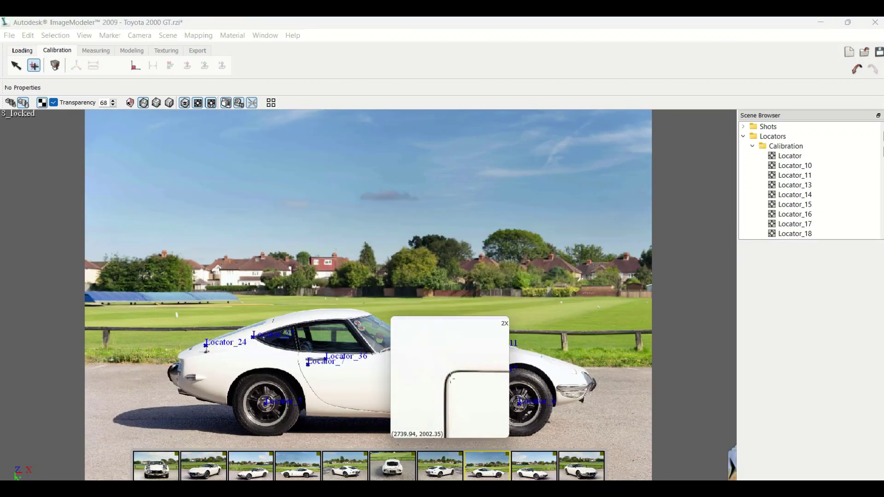
left_click(534, 465)
left_click_drag(328, 387, 323, 388)
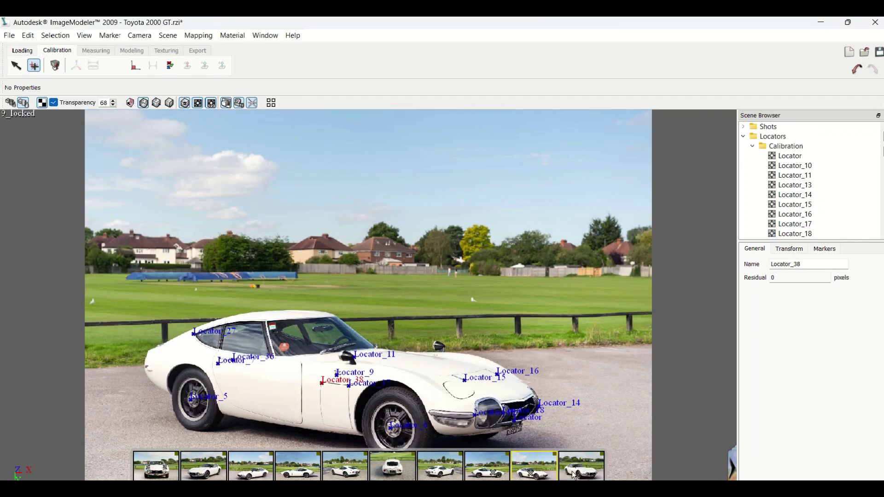
left_click(580, 471)
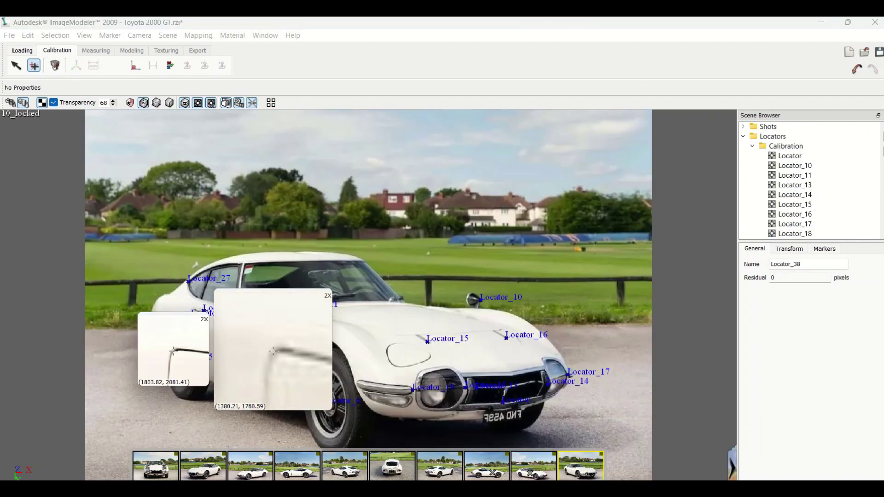
left_click_drag(273, 351, 266, 340)
- Place Locator_39 at the bottom of the door across photos 8, 9 and 10
left_click(496, 465)
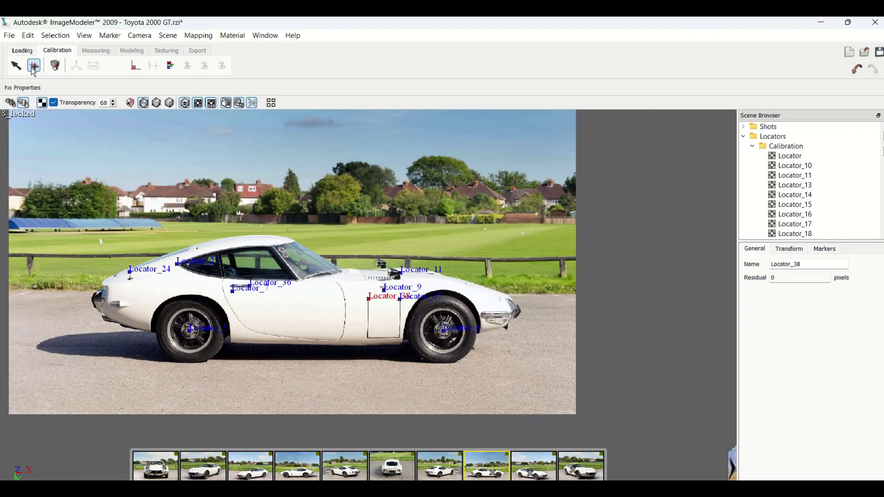
left_click_drag(363, 339, 375, 343)
left_click(550, 465)
mouse_move(326, 431)
left_mouse_down()
mouse_move(330, 421)
mouse_move(326, 431)
left_mouse_up()
left_click(580, 465)
left_click_drag(278, 389, 270, 391)
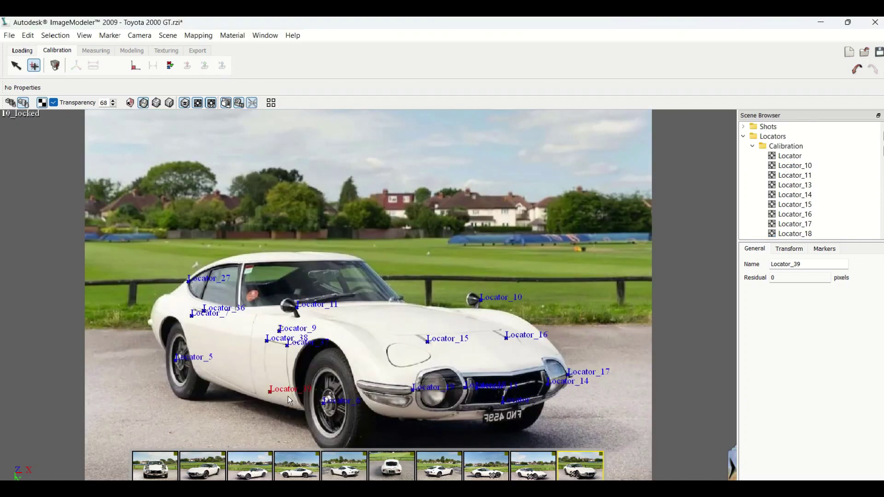
left_click(480, 473)
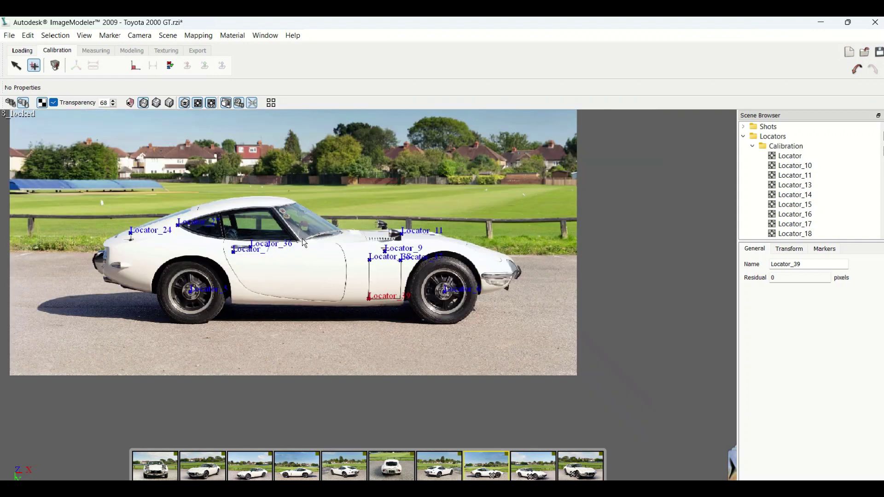
left_click(36, 66)
- Place Locator_40 at the door's lower rear corner and match it on the sill in photo 10
left_click_drag(397, 302, 400, 297)
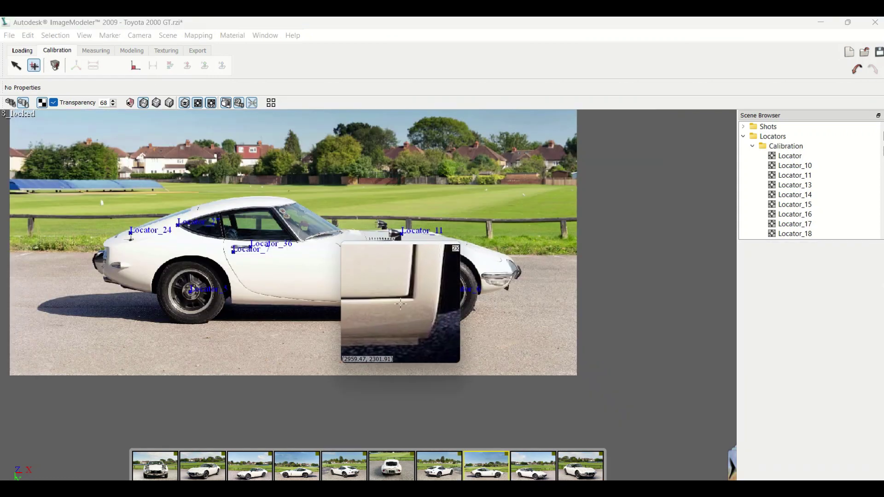
left_click(533, 462)
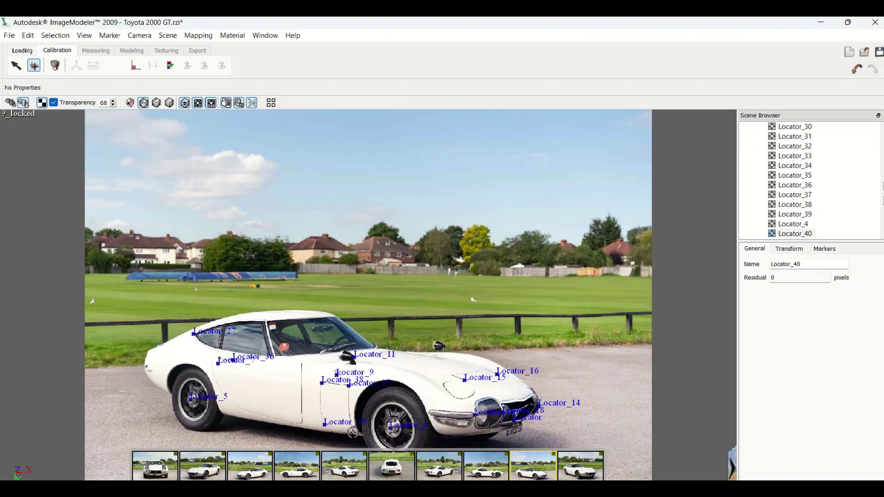
left_click(579, 465)
left_click_drag(292, 399, 295, 403)
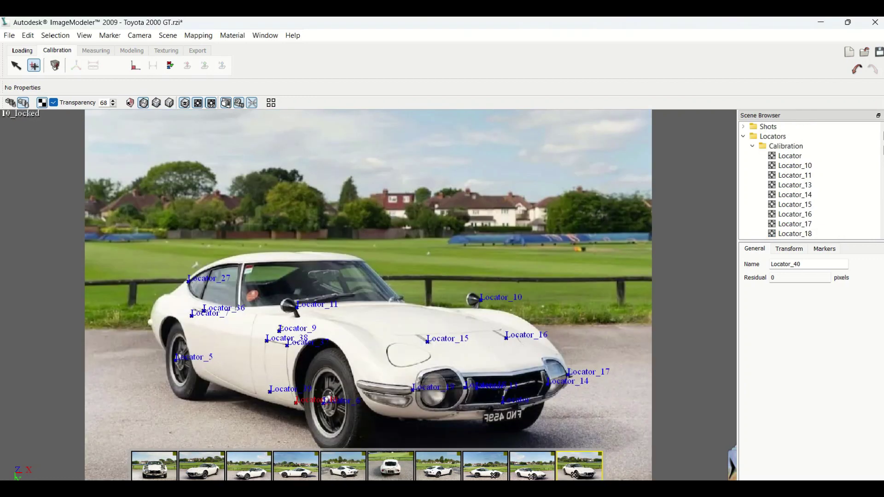
left_click(35, 67)
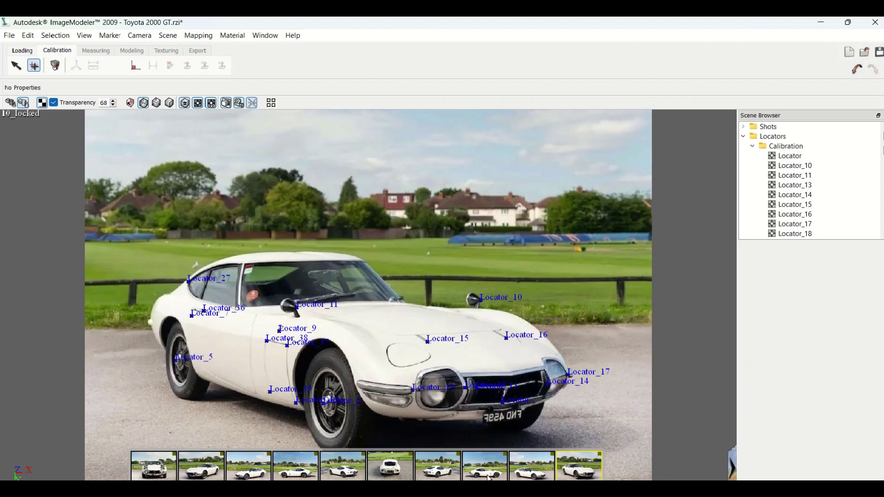
- Enlarge and scroll the locator list, then start Locator_41 near the windshield base in photo 8
left_click(489, 475)
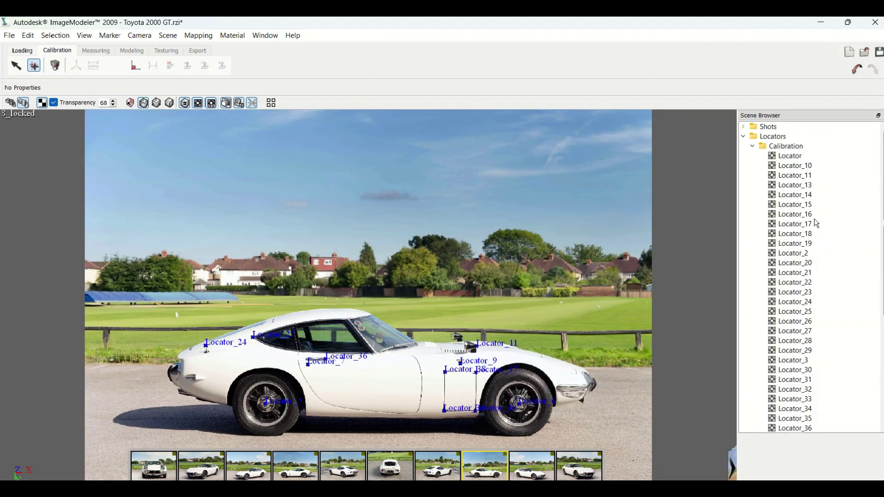
left_click_drag(754, 435, 754, 447)
scroll(815, 215, "down", 1)
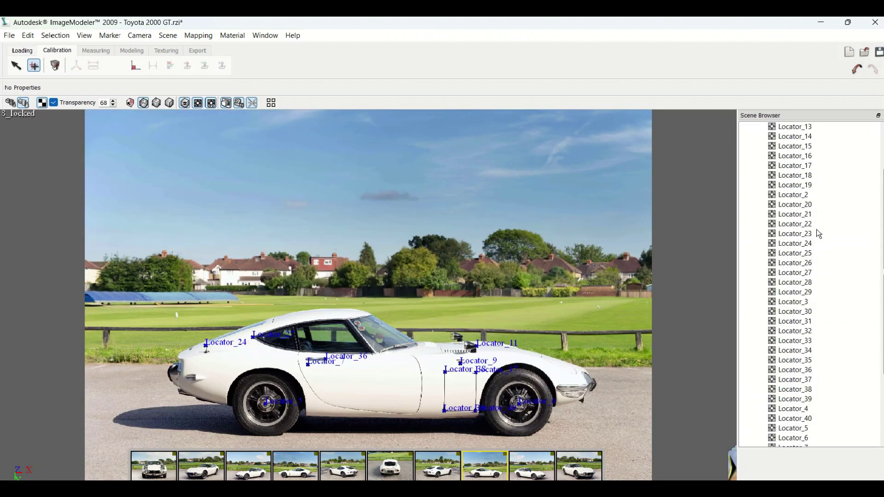
scroll(816, 230, "down", 1)
scroll(822, 232, "up", 1)
scroll(823, 226, "up", 2)
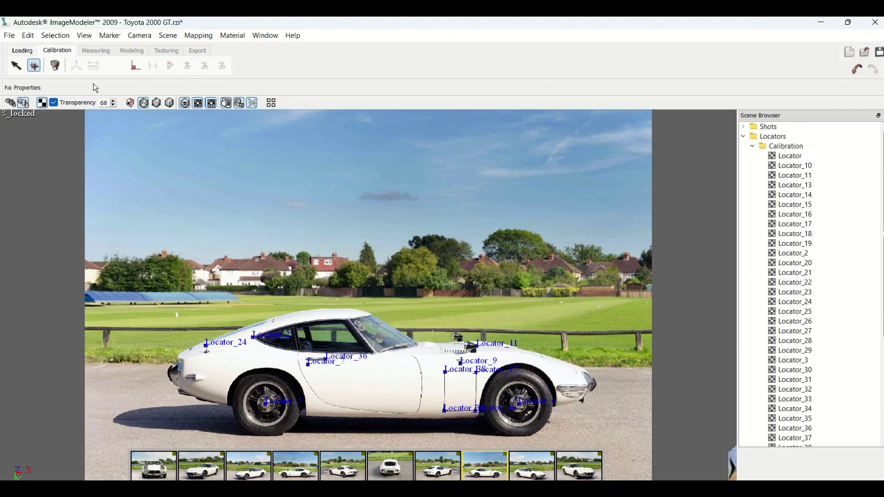
left_click_drag(375, 349, 372, 350)
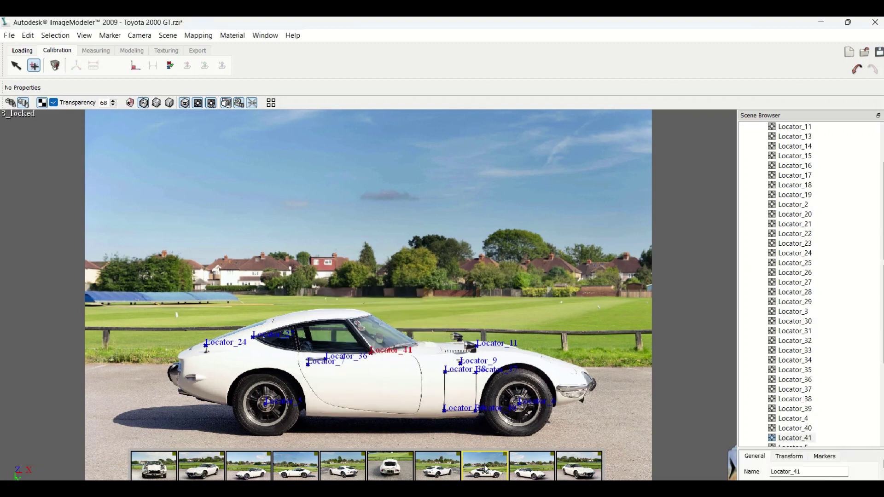
- Match Locator_41 in photo 10, then inspect the door edge in side-view photo 4
left_click(543, 472)
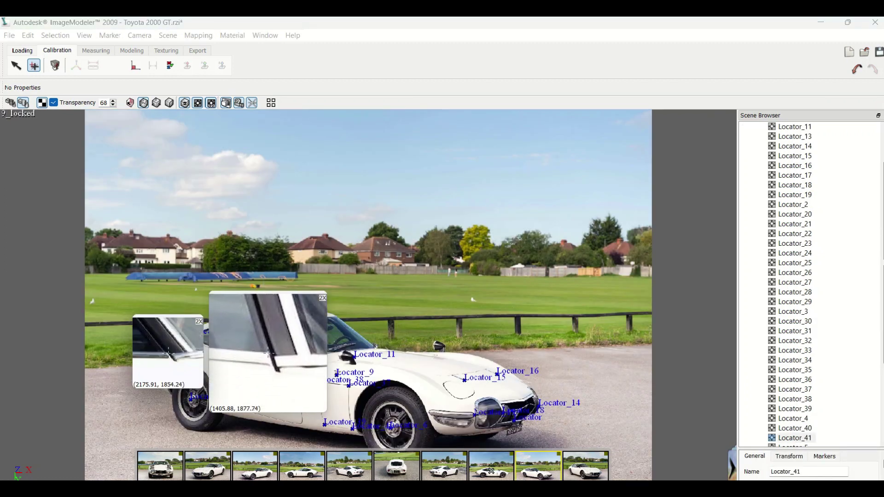
left_click(585, 467)
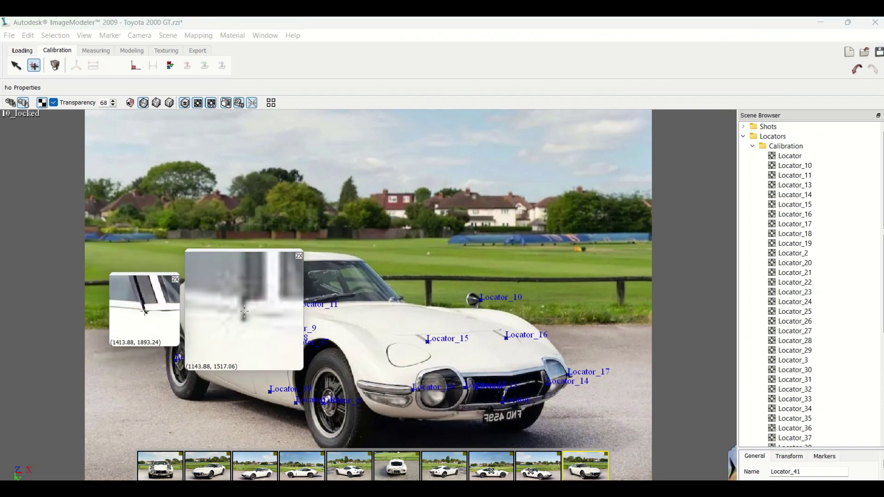
left_click_drag(244, 311, 236, 306)
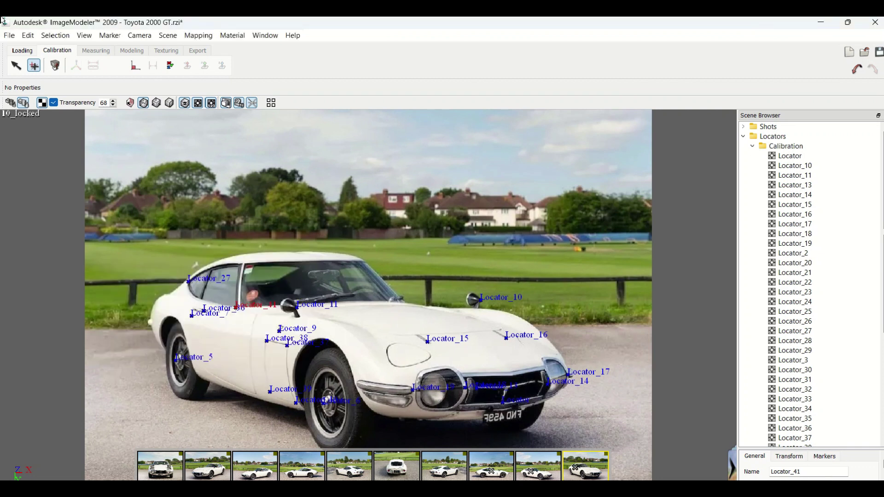
left_click(301, 466)
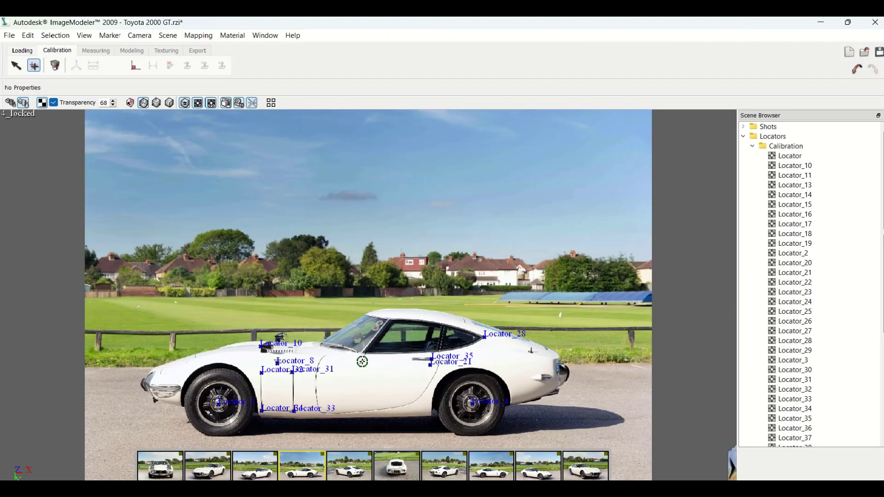
left_click_drag(364, 361, 366, 352)
- Place Locator_42 at the door's top front corner in shots 2 and 3
left_click(215, 476)
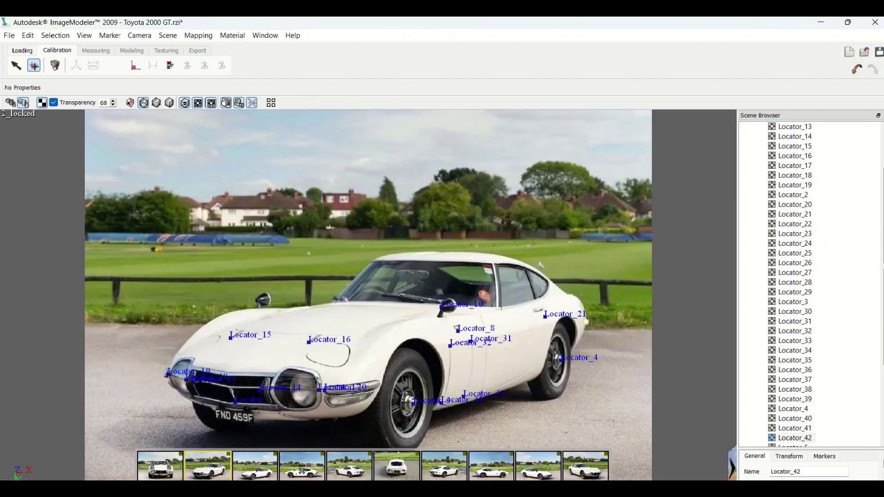
left_click_drag(525, 319, 502, 307)
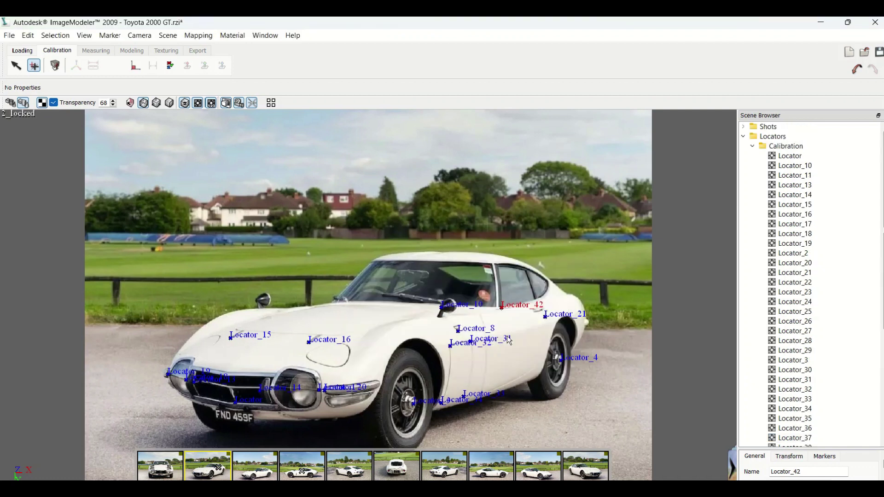
left_click(253, 477)
left_click_drag(475, 369, 415, 420)
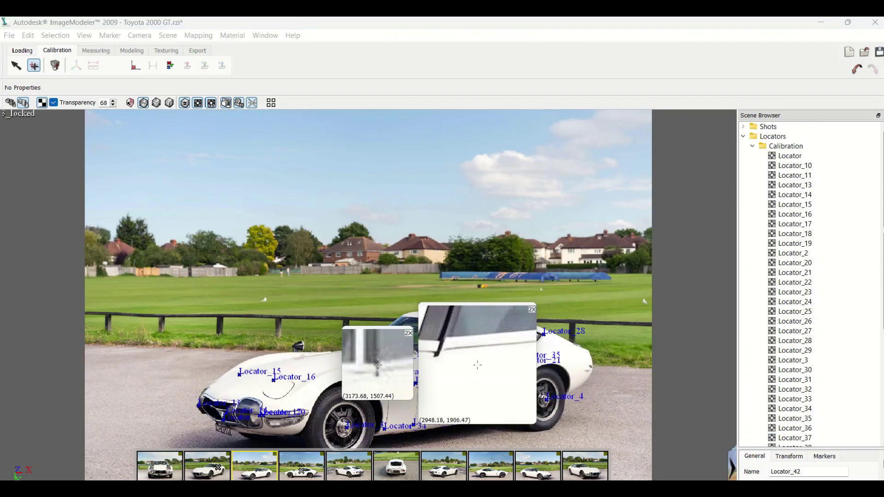
left_click_drag(468, 355, 468, 355)
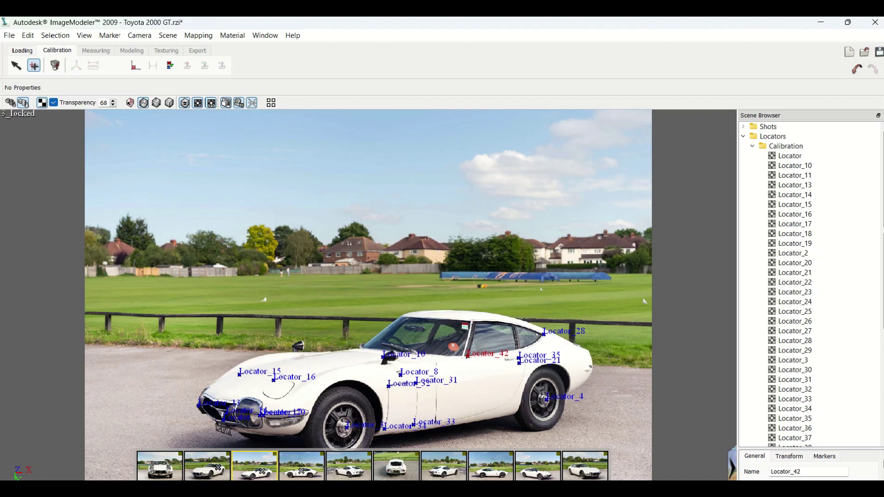
- Save the project over the existing Toyota 2000 GT.rzi file
left_click(9, 35)
left_click(25, 87)
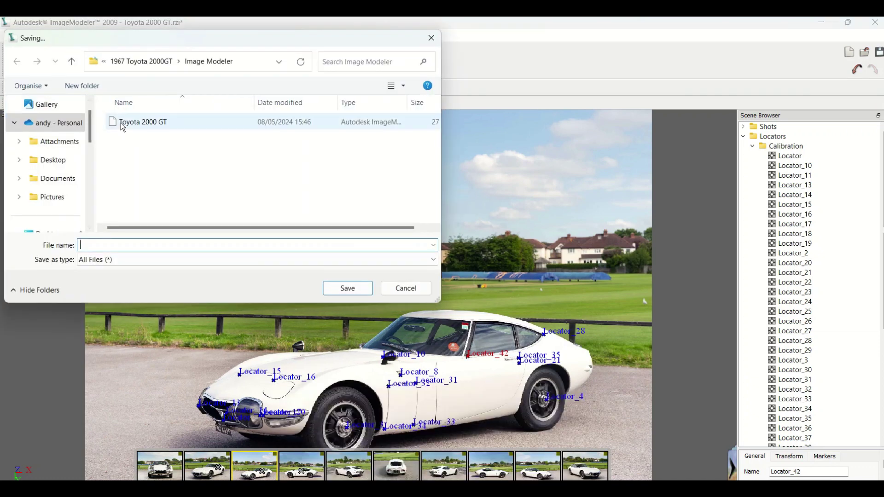
left_click(355, 289)
left_click(478, 262)
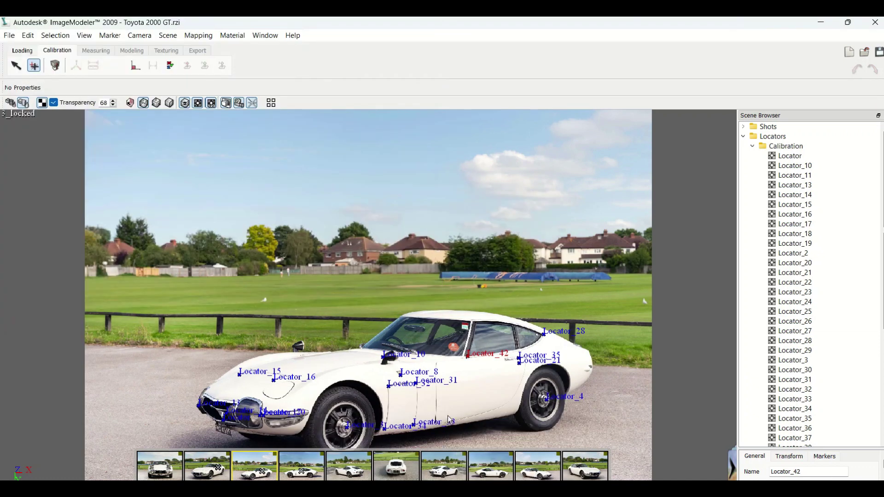
left_click(390, 464)
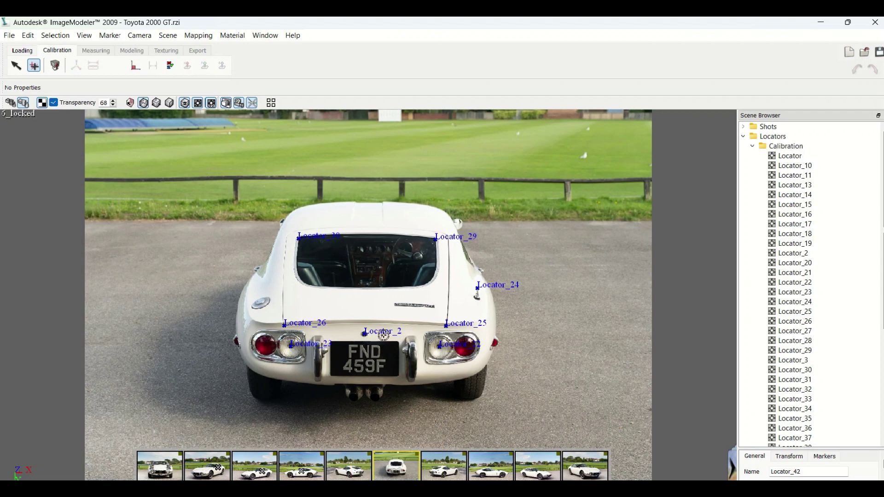
- Match Locator_42 on the rear bumper in rear-view shot 6 and rear-quarter shot 5
left_click(404, 350)
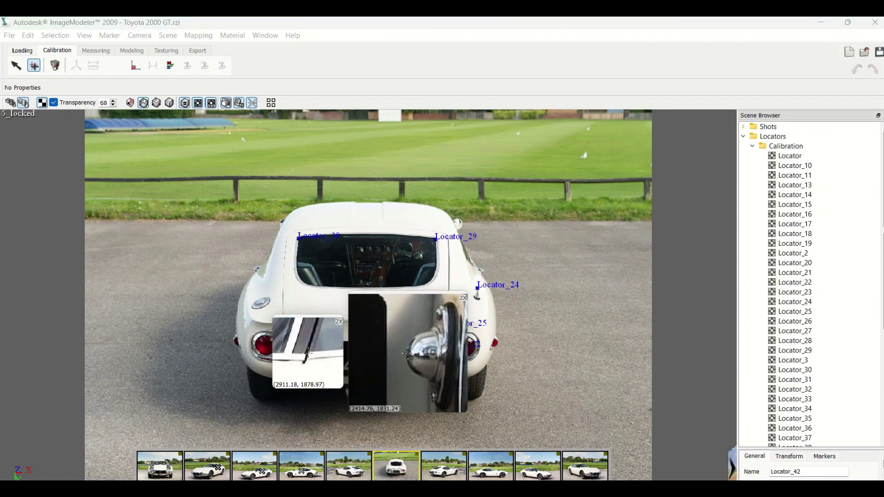
left_click_drag(403, 351, 403, 348)
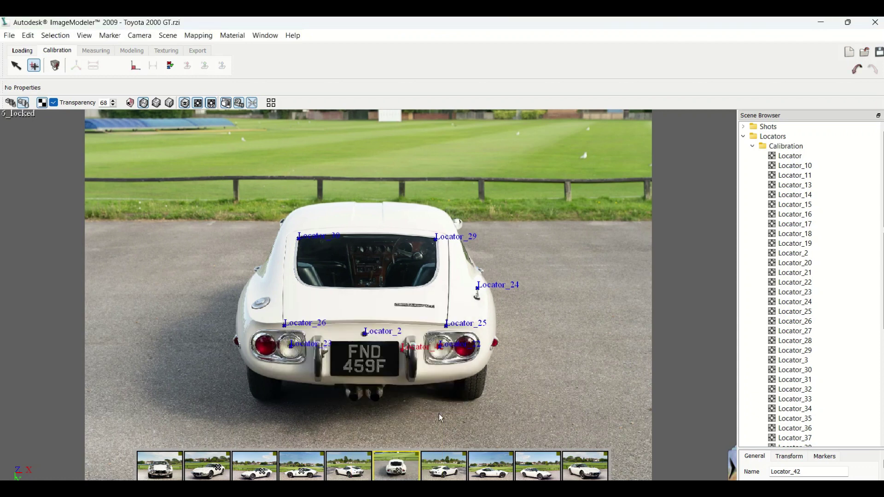
left_click(367, 469)
left_click(448, 366)
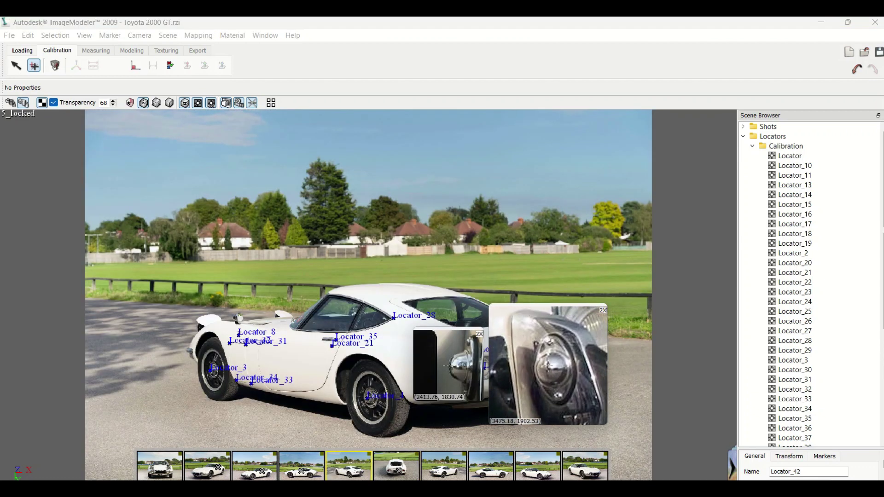
left_click(542, 357)
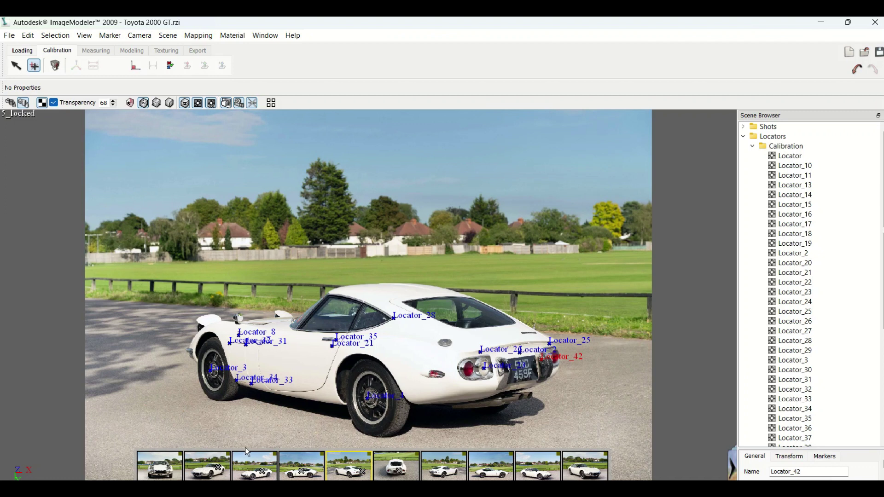
- Add Locator_43 on the car's rear in shots 6 and 7
left_click(389, 471)
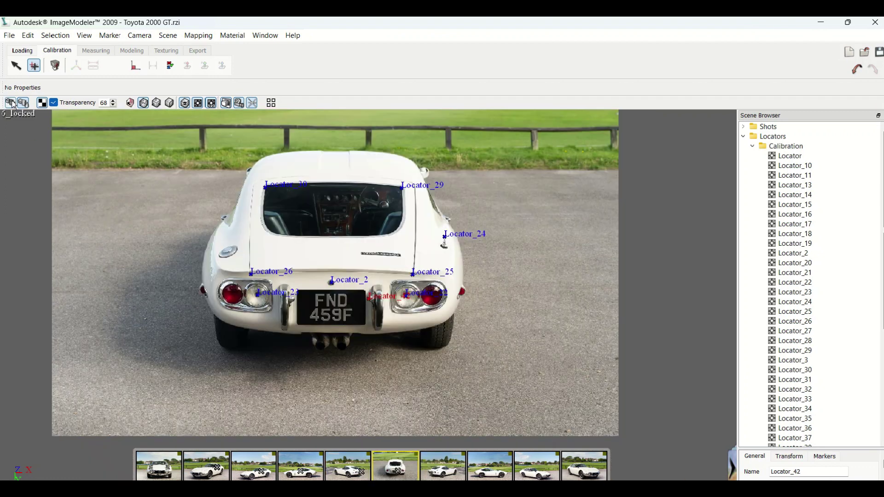
left_click(297, 296)
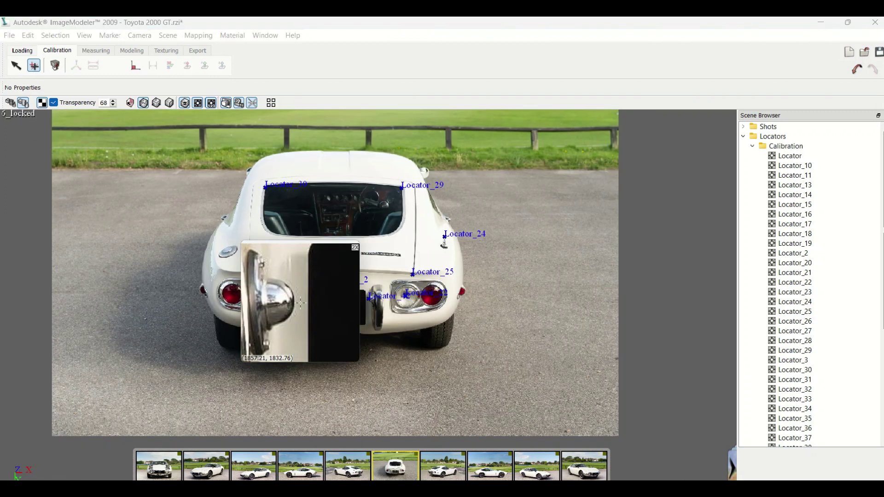
left_click(452, 464)
left_click_drag(206, 367, 196, 357)
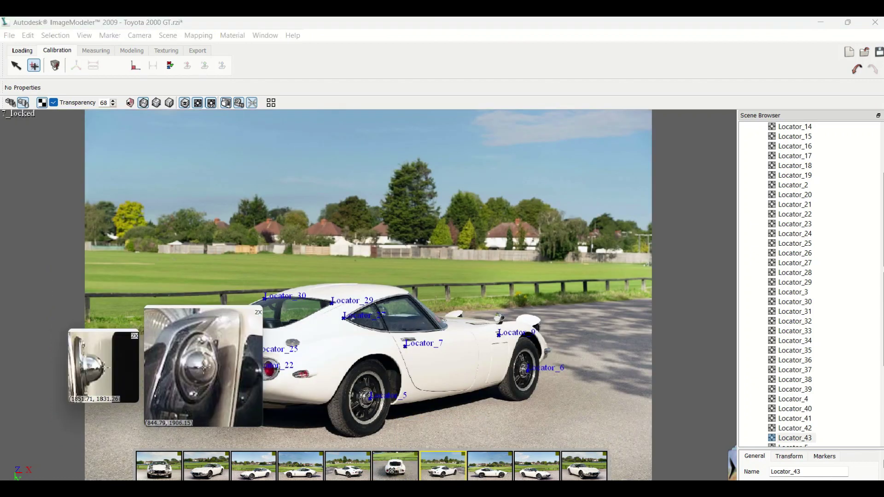
left_click(387, 470)
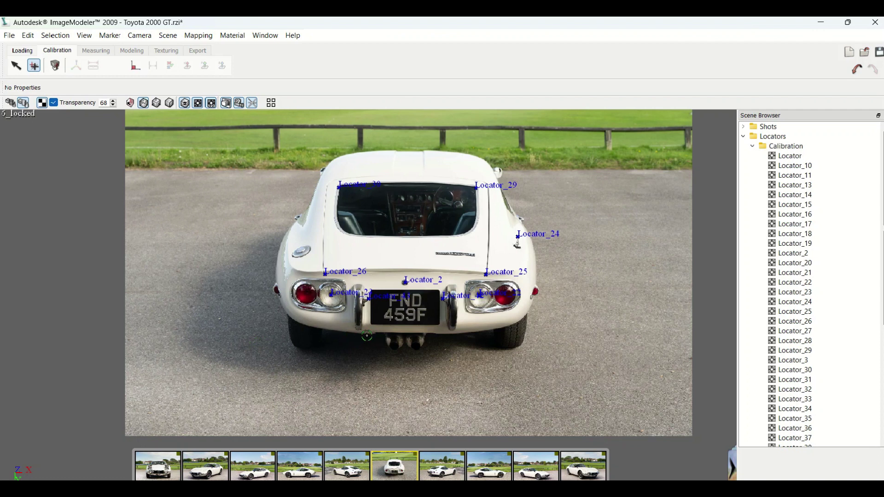
- Add Locator_44 at the car's rear tip in shots 4, 5 and 3
left_click(299, 465)
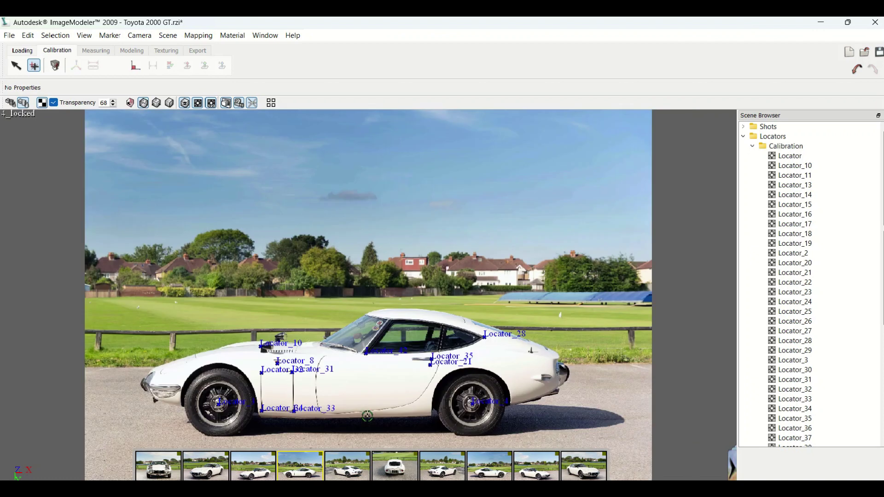
left_click_drag(554, 381, 551, 376)
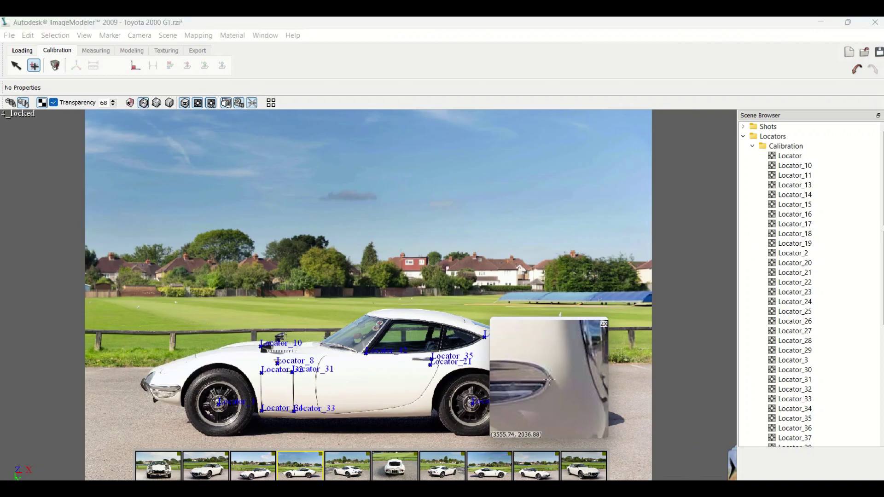
left_click(348, 466)
left_click_drag(447, 377, 445, 374)
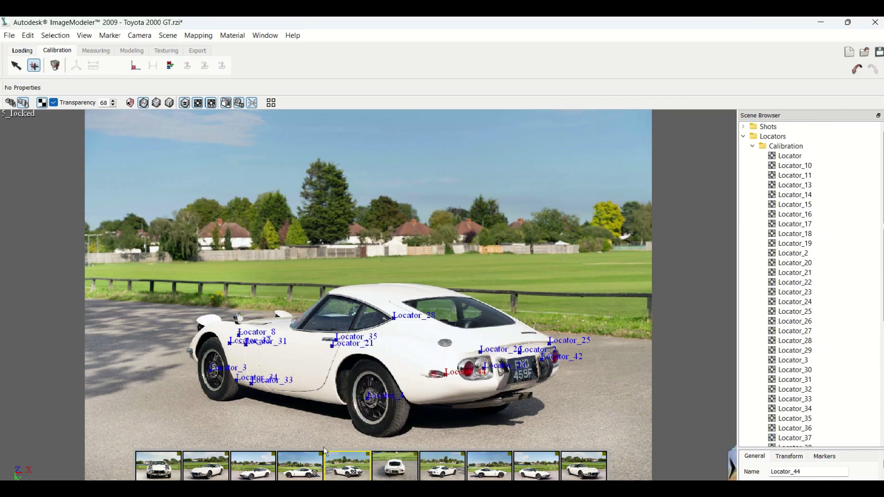
left_click(315, 472)
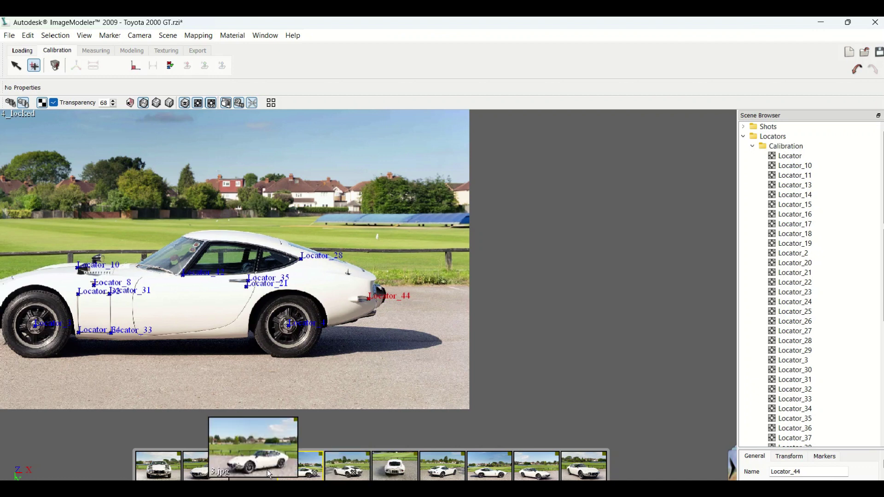
left_click(253, 440)
left_click(592, 367)
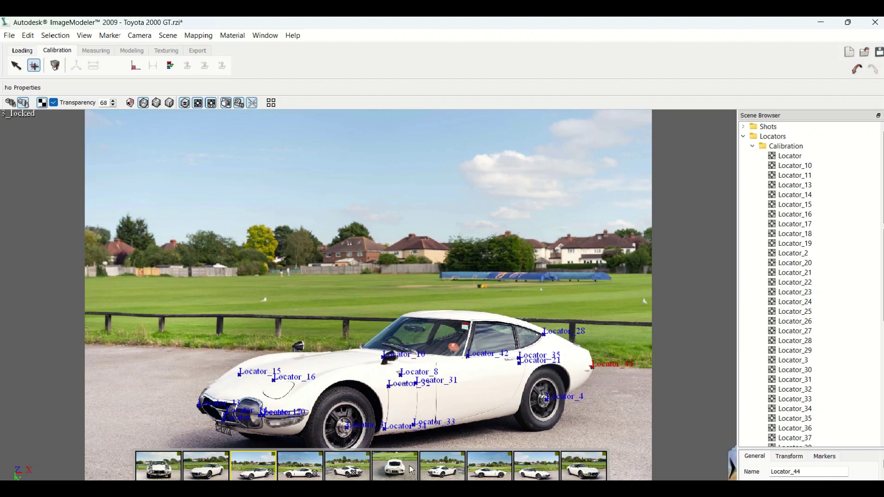
left_click(488, 460)
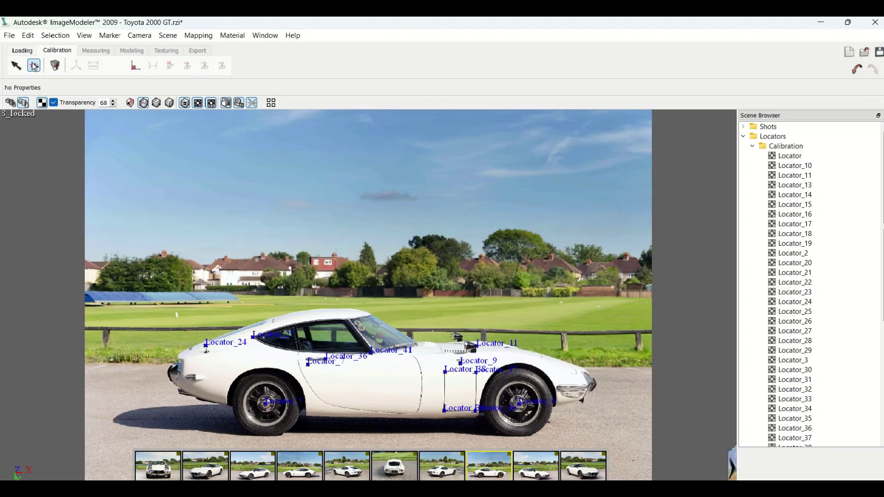
- Add Locator_45 in shot 8 and match it on the light in shot 7
left_click_drag(194, 390, 186, 377)
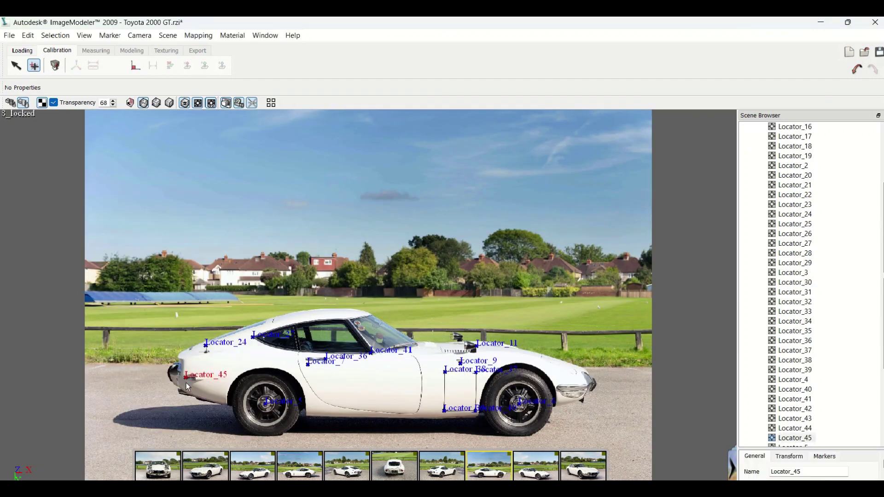
left_click(435, 467)
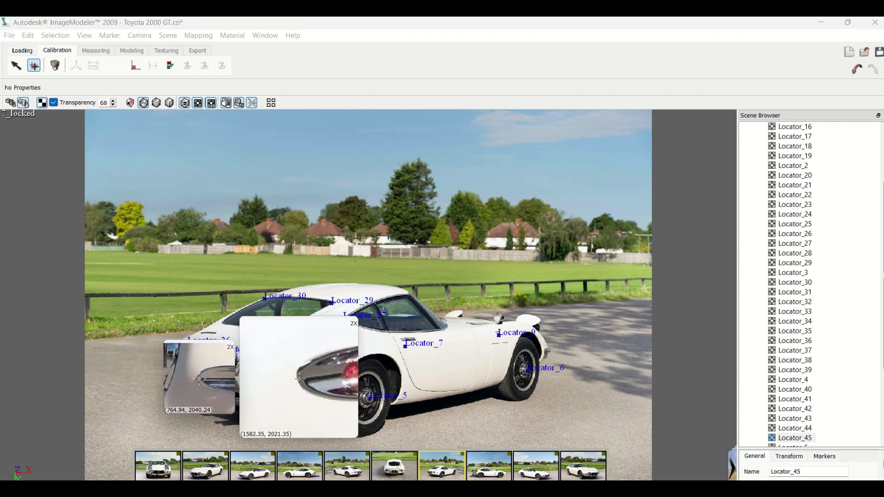
left_click(293, 374)
left_click(401, 470)
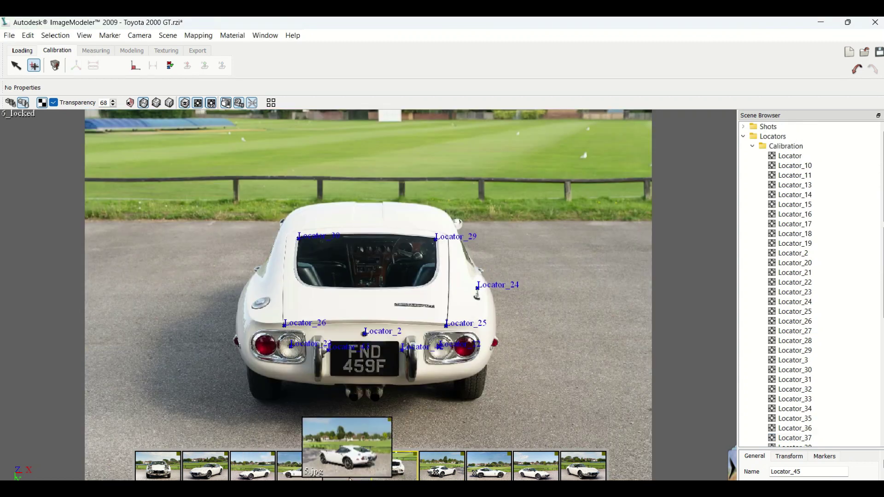
- Match Locator_45 on the car's rear edge in side-view shot 9 and bring up Save As
left_click(479, 470)
left_click(438, 475)
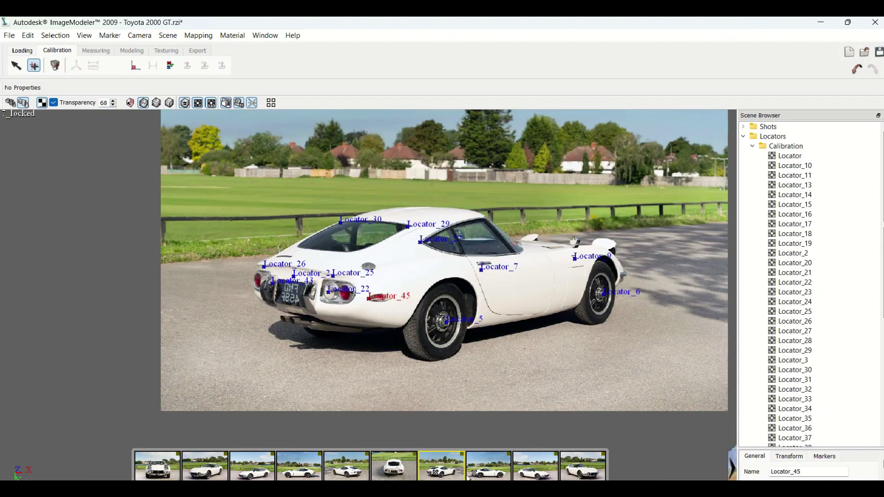
left_click(543, 475)
left_click_drag(150, 371, 145, 366)
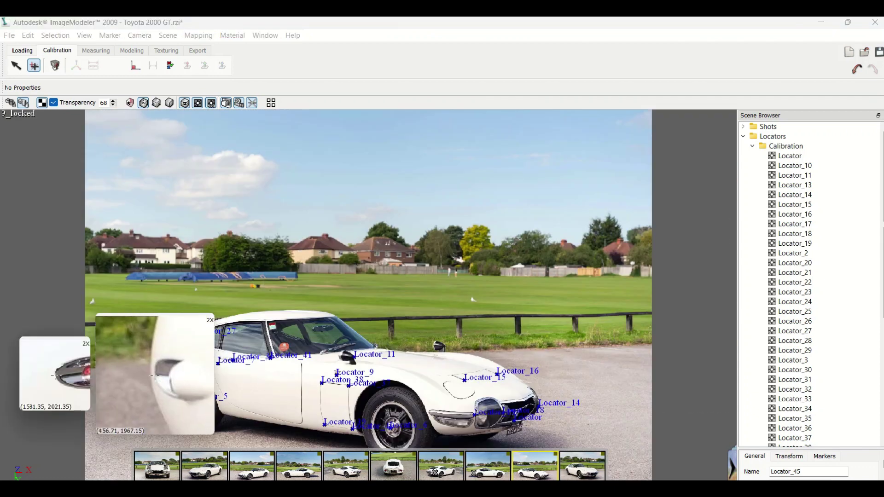
left_click(9, 36)
left_click(27, 88)
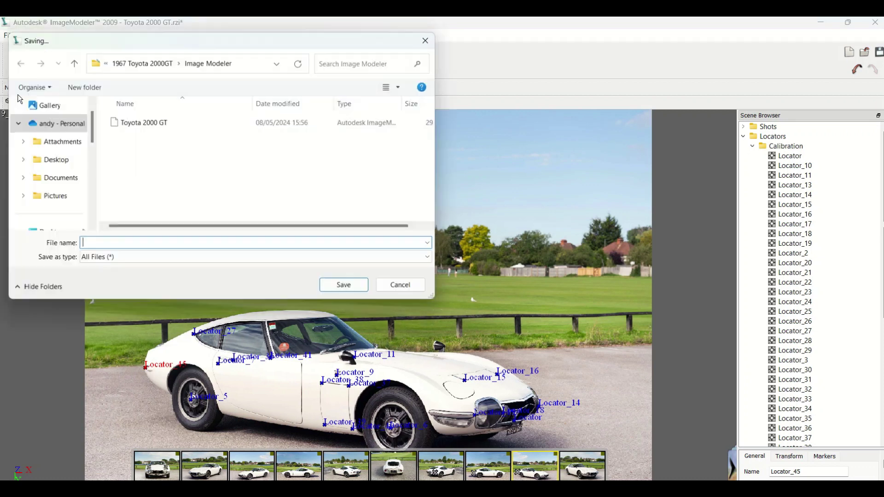
- Save the Toyota 2000 GT project over the existing .rzi file and deselect Locator_45
left_click(345, 288)
left_click(466, 261)
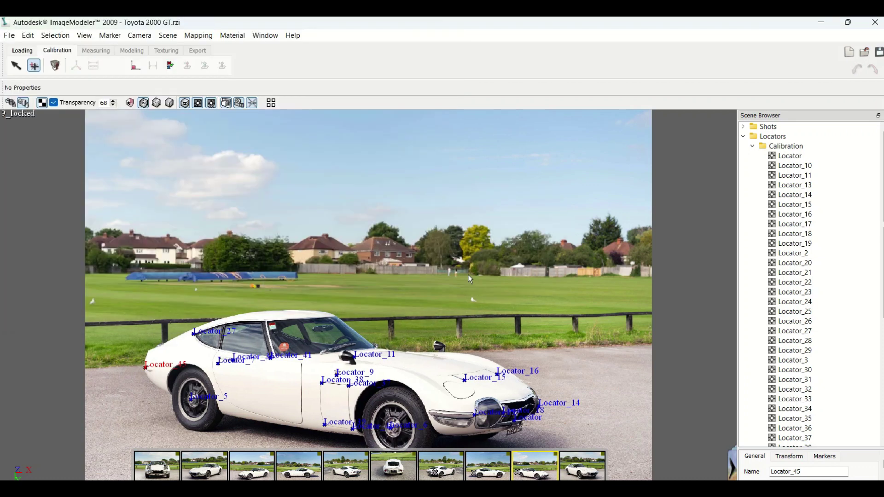
left_click(468, 275)
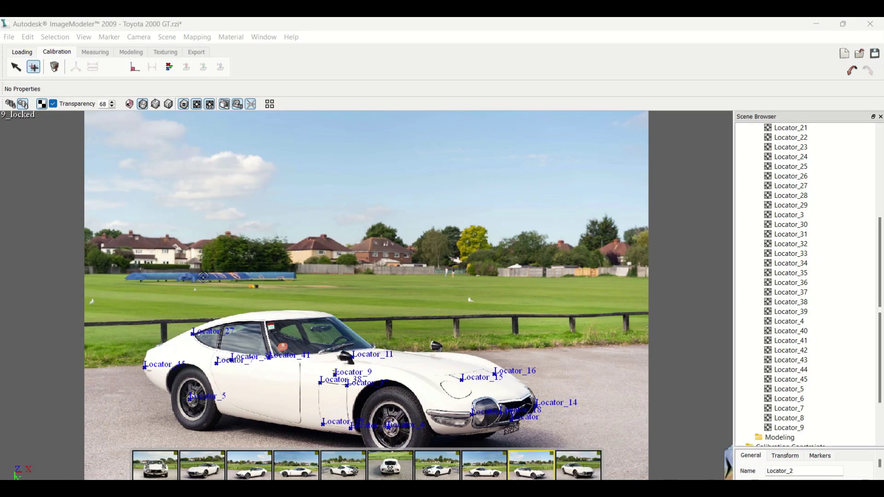
- Place Locator_46 on the windshield mirror in shots 1 and 2
left_click(168, 477)
left_click(33, 68)
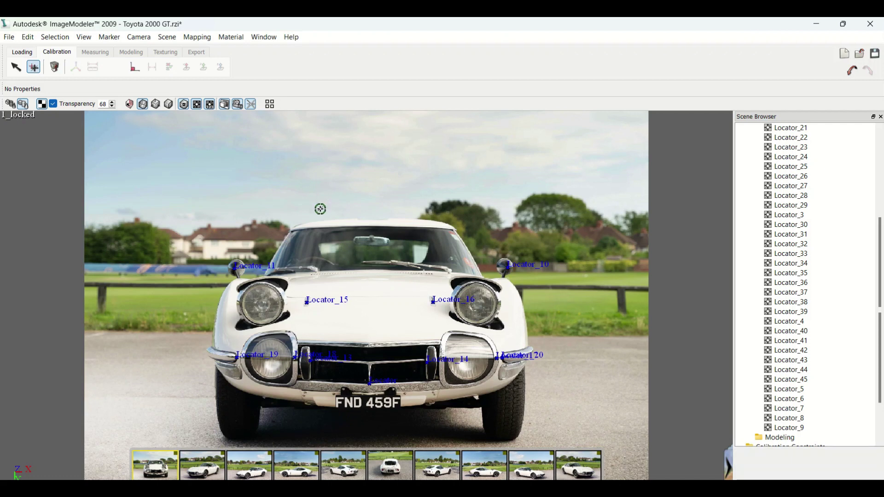
left_click_drag(372, 240, 372, 237)
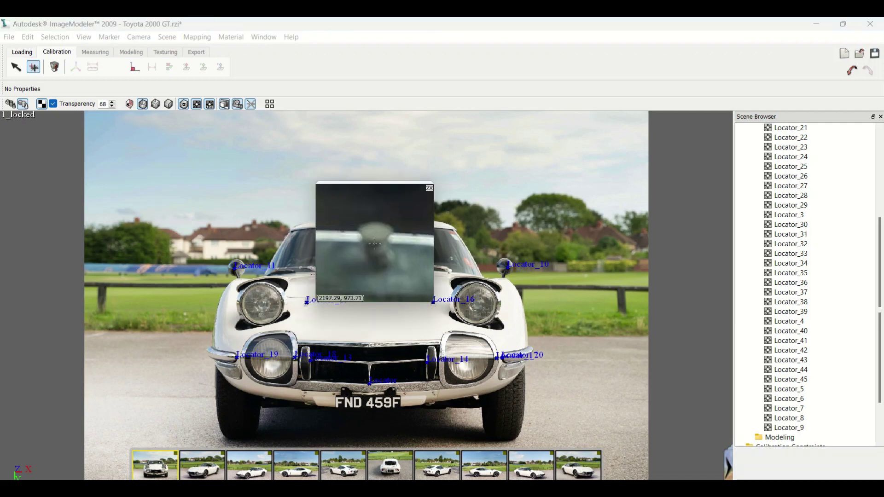
left_click(197, 463)
left_click_drag(414, 274, 410, 274)
- Match Locator_46 on the windshield mirror in shots 3 and 10
left_click(256, 470)
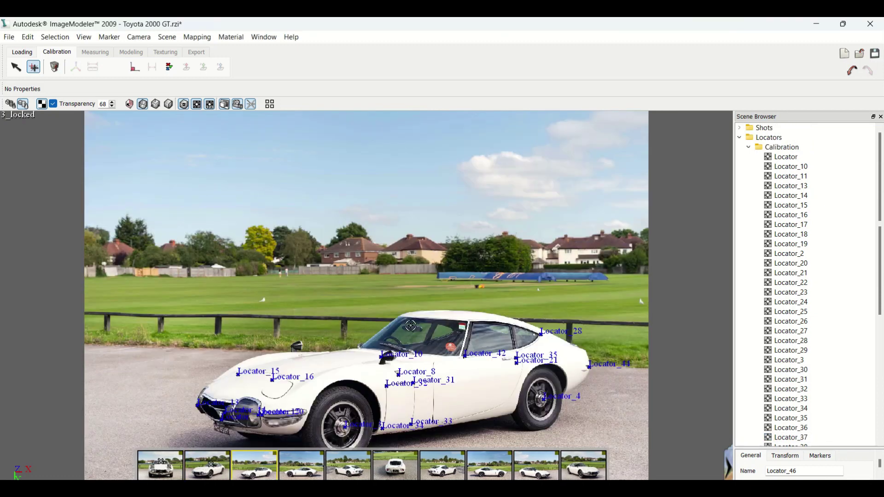
left_click_drag(411, 327, 415, 330)
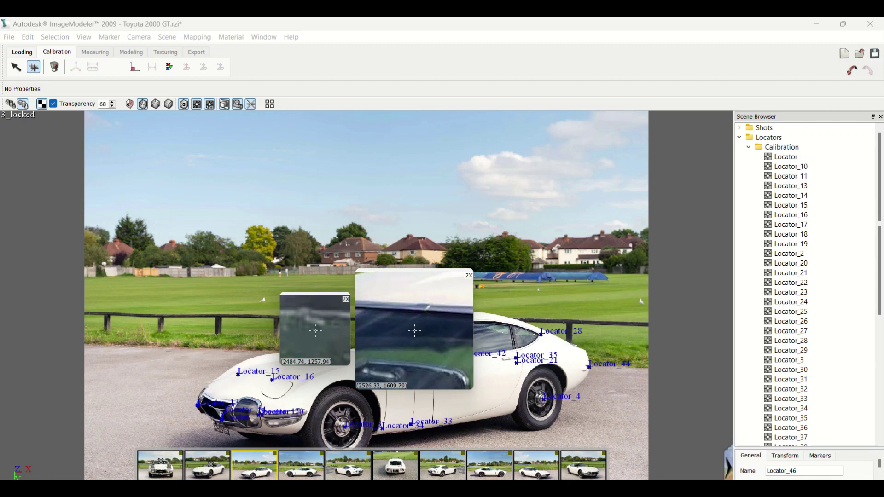
mouse_move(415, 330)
left_mouse_down()
mouse_move(406, 327)
mouse_move(435, 345)
left_mouse_up()
left_click(537, 464)
left_click(583, 465)
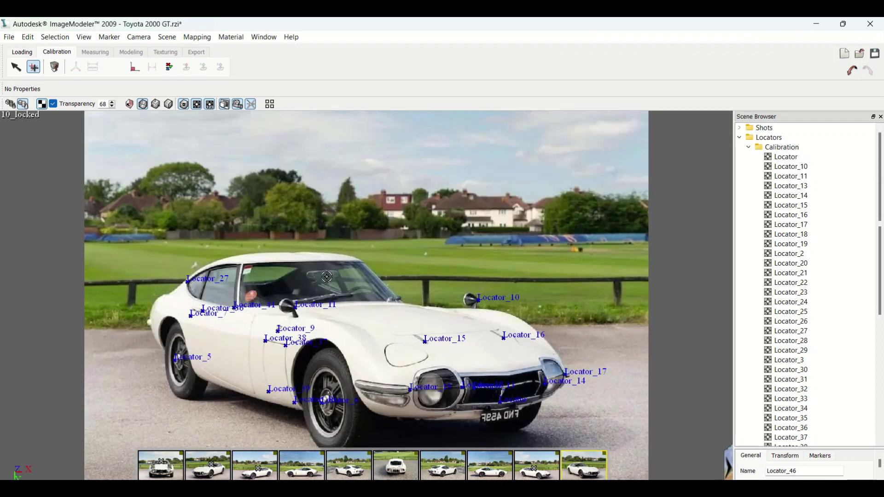
left_click_drag(326, 277, 328, 278)
- Match Locator_47 on the front bumper in shots 2, 3 and 5, then start Locator_48 in shot 7
left_click(160, 465)
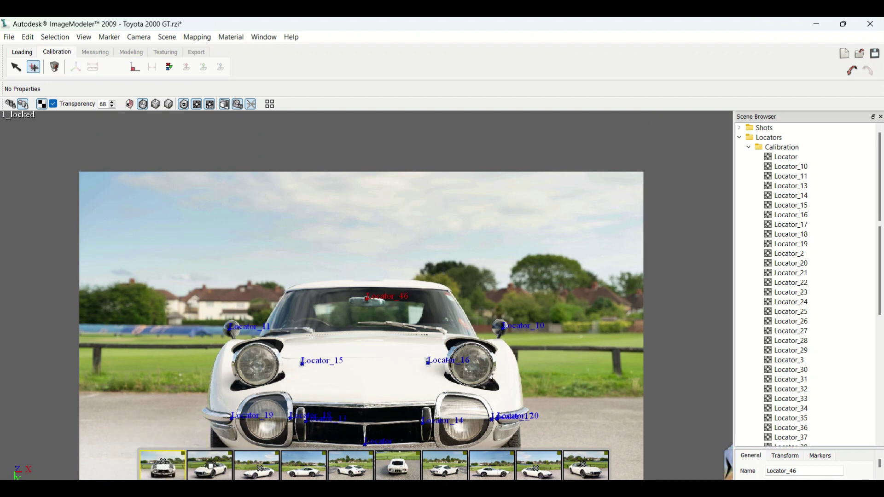
left_click(212, 466)
left_click_drag(332, 418, 330, 413)
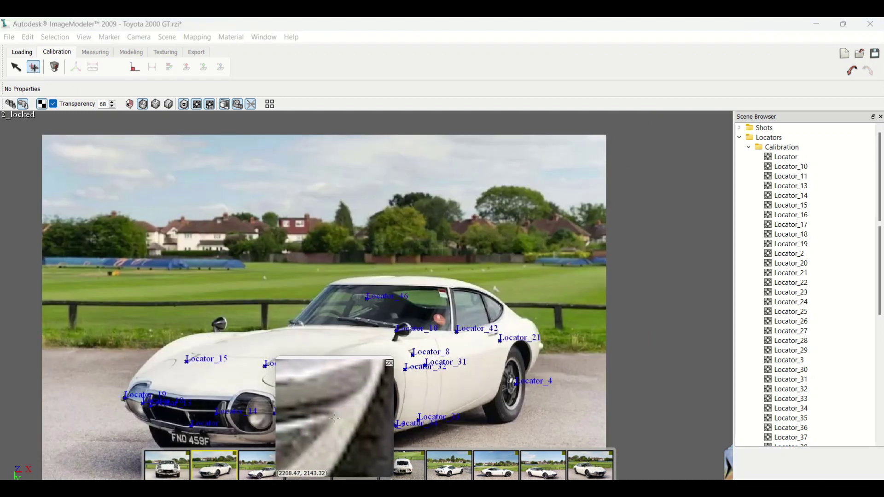
left_click(275, 470)
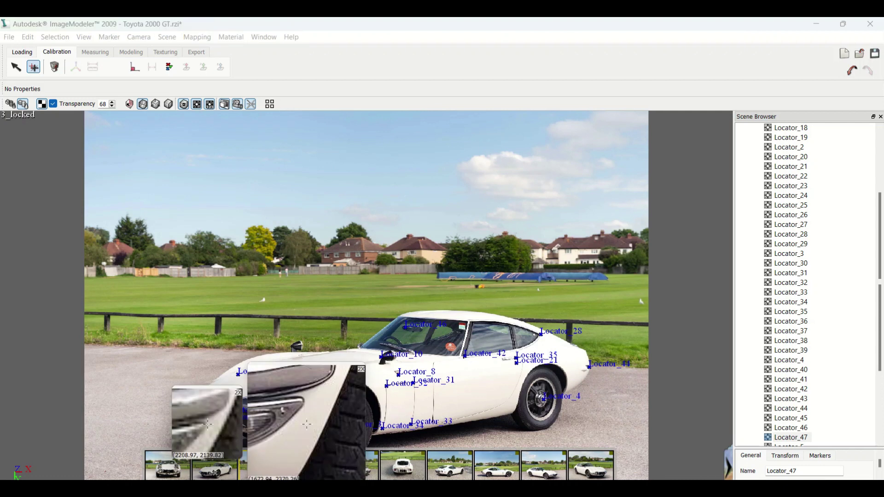
left_click_drag(308, 424, 303, 416)
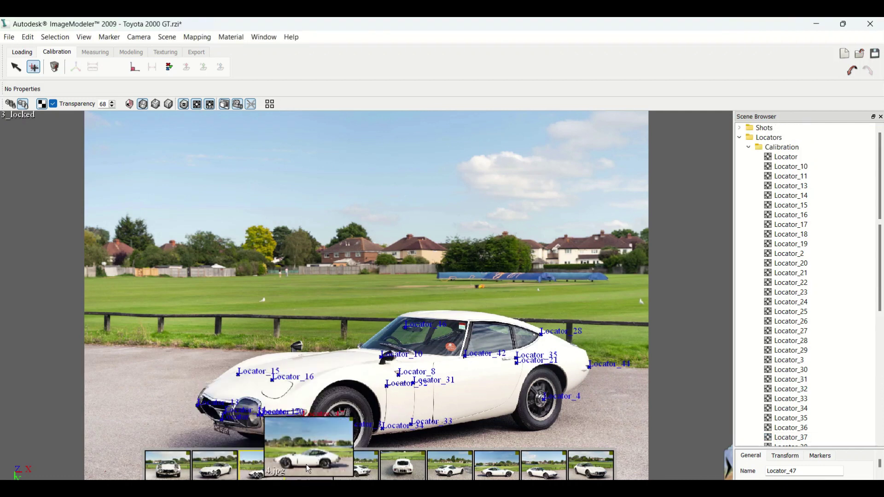
left_click(314, 472)
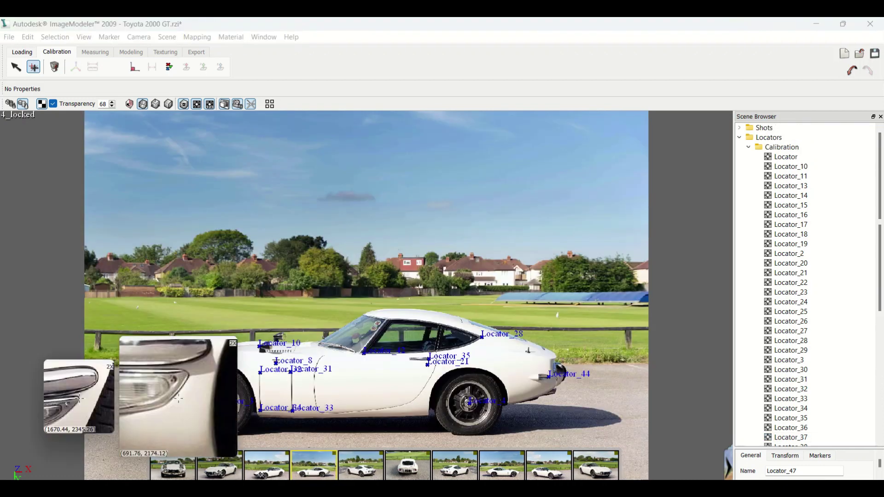
left_click(361, 465)
left_click_drag(190, 355, 192, 354)
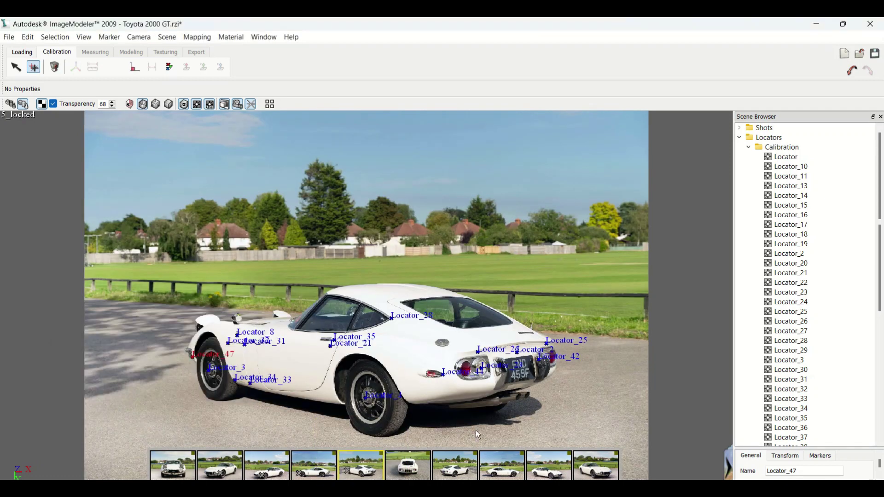
left_click(454, 472)
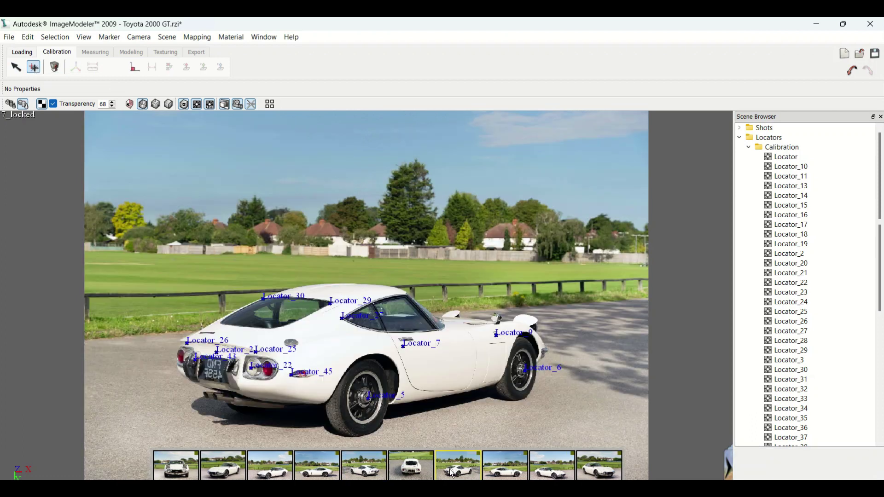
left_click_drag(537, 362, 541, 355)
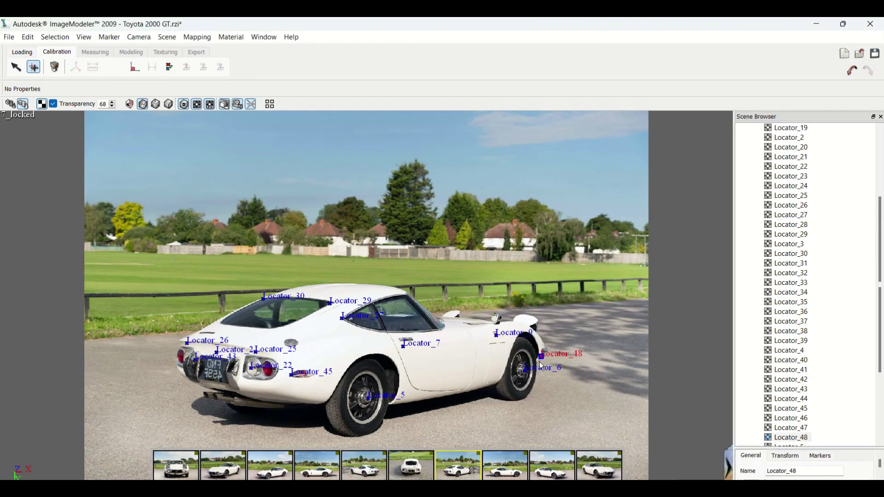
- Match Locator_48 on the front bumper in shot 10
left_click(499, 465)
left_click_drag(474, 467, 472, 470)
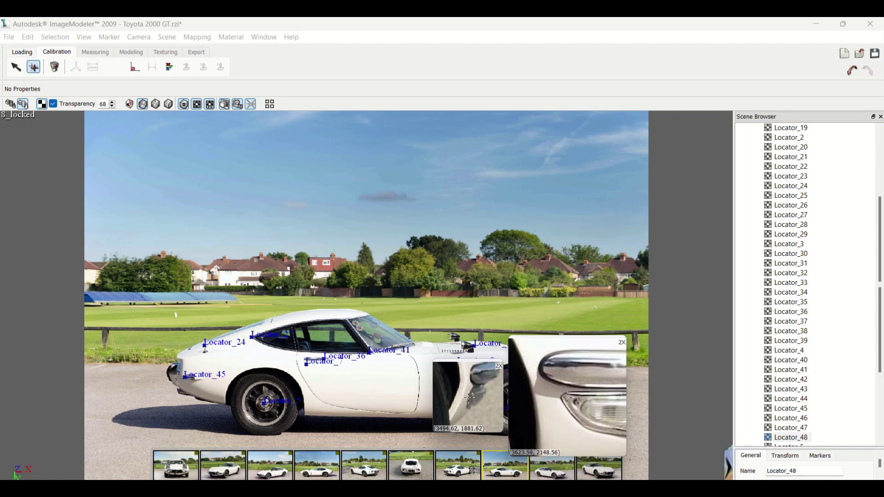
left_click(550, 467)
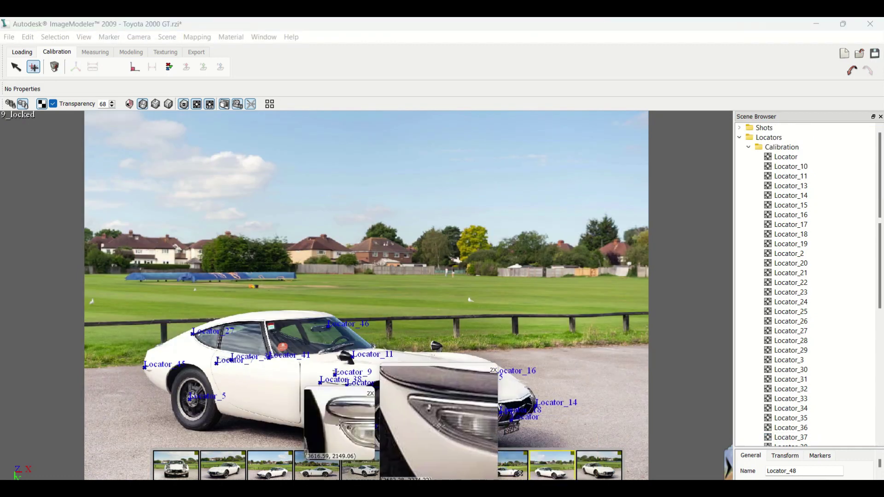
left_click(598, 465)
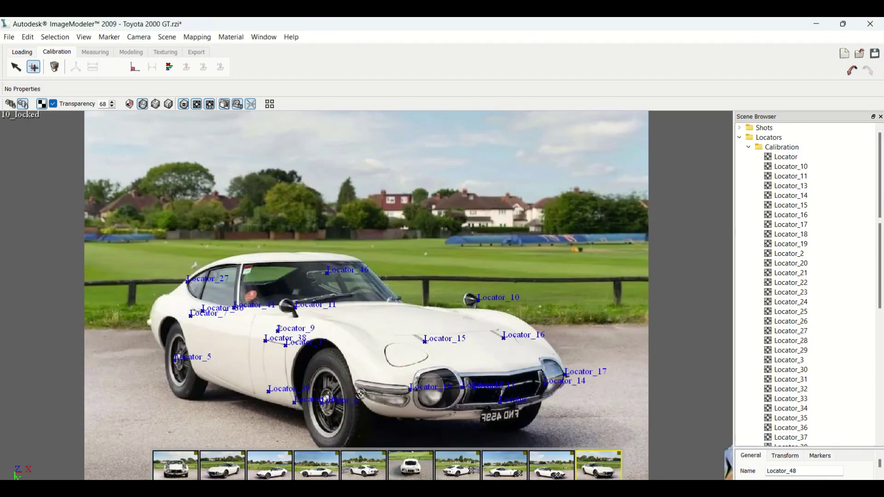
left_click_drag(360, 390, 360, 390)
scroll(840, 372, "down", 10)
scroll(367, 295, "up", 2)
scroll(806, 323, "down", 10)
scroll(556, 328, "down", 3)
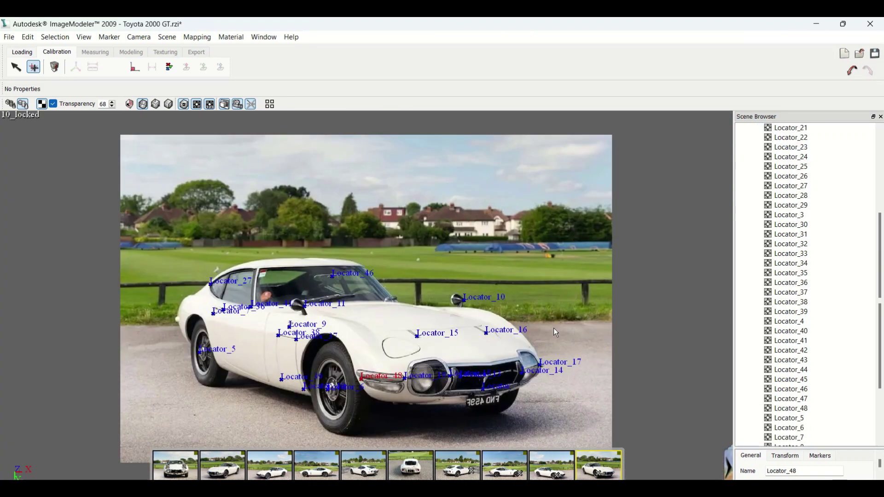
- Add Locator_49 beside the headlight in shot 10 and match it in shots 1 and 3
left_click(34, 70)
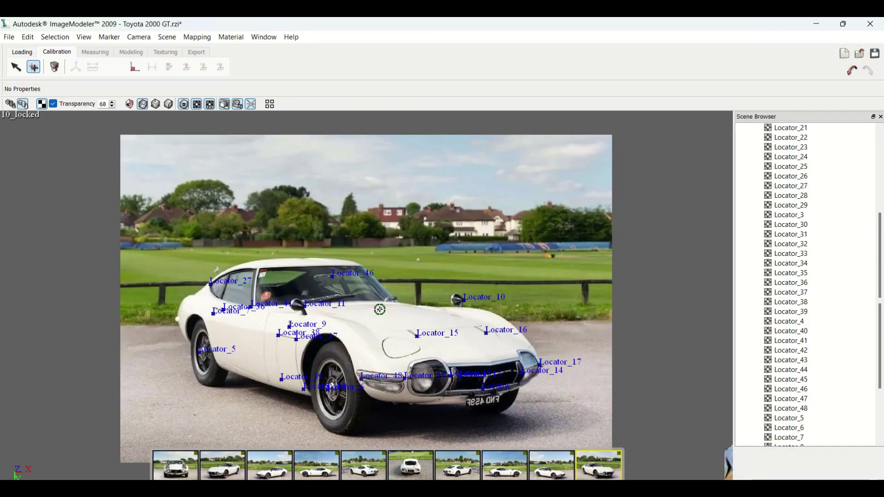
left_click_drag(516, 359, 519, 356)
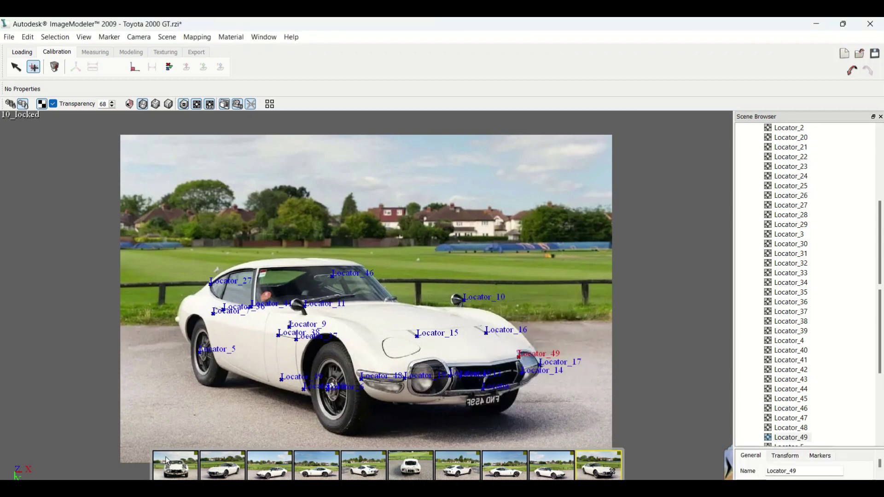
left_click(177, 468)
left_click_drag(442, 343, 415, 388)
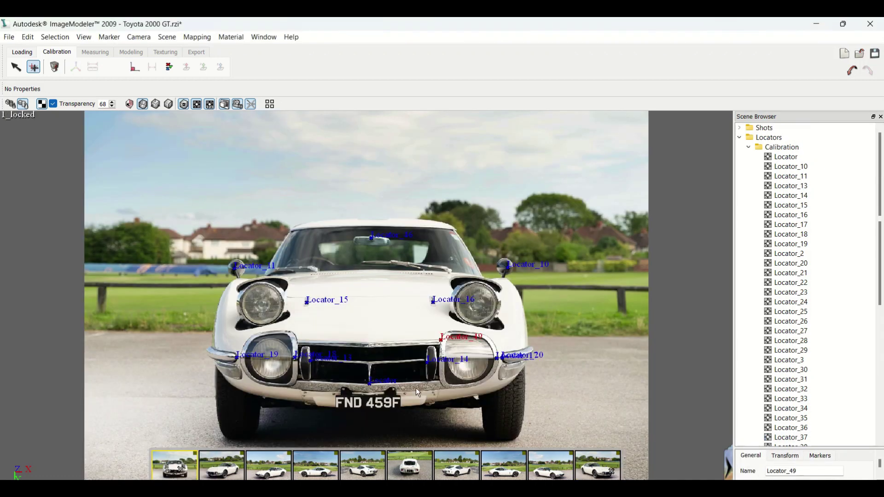
left_click(265, 471)
left_click_drag(247, 397, 236, 399)
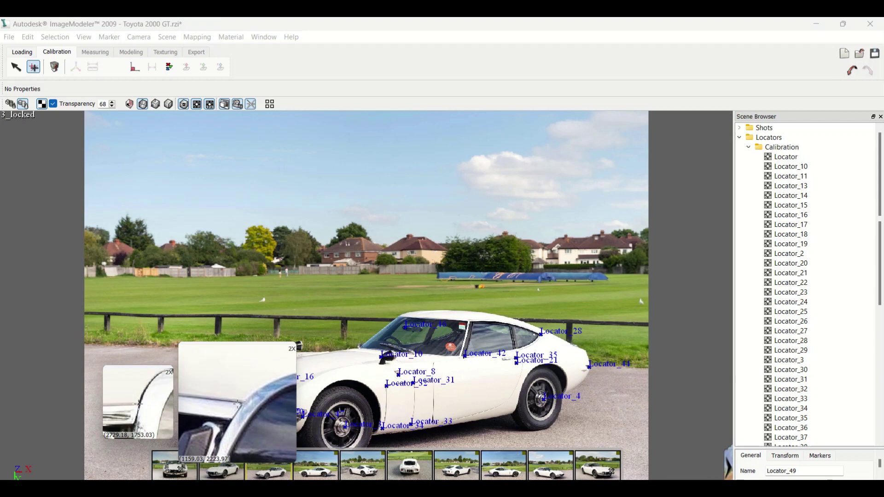
key("Page_Down")
- Place Locator_50 above the left foglight in shot 1 and match it in shot 10
left_click(34, 70)
left_click(184, 473)
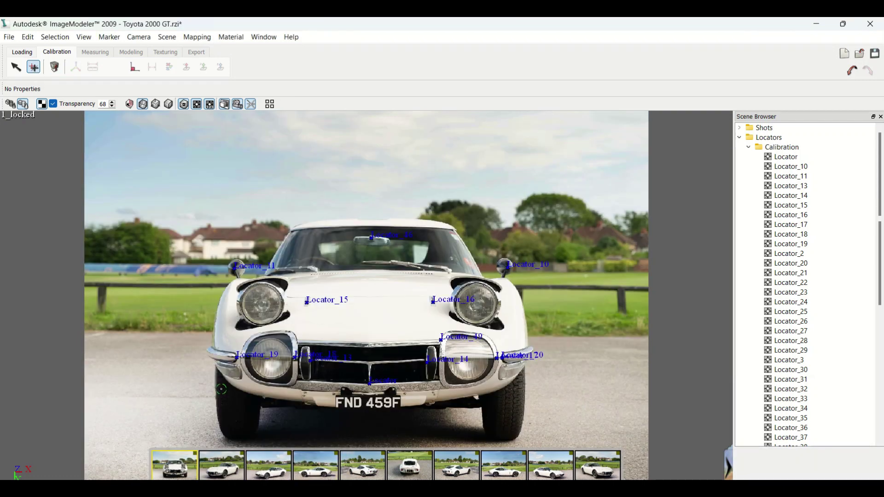
left_click(297, 341)
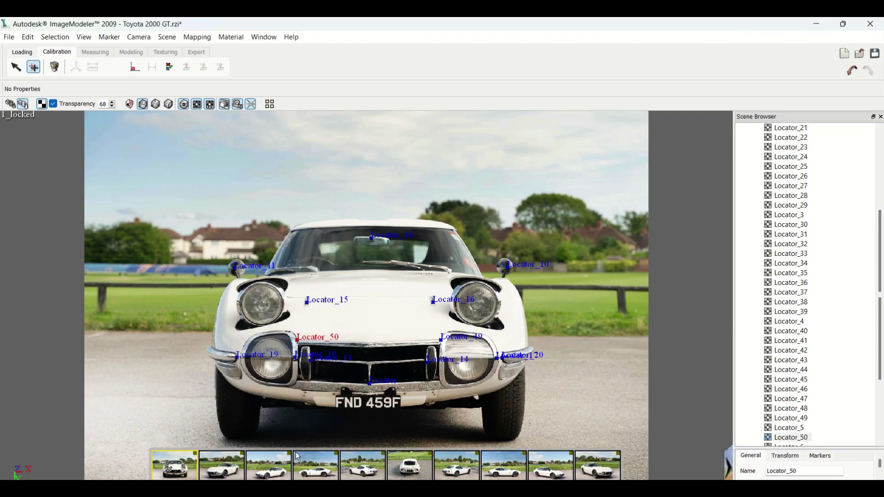
left_click(222, 466)
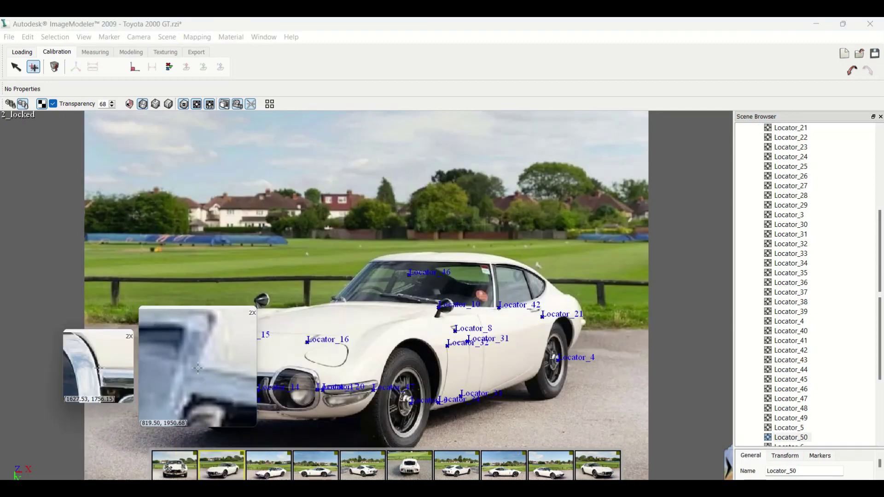
left_click(265, 474)
mouse_move(550, 465)
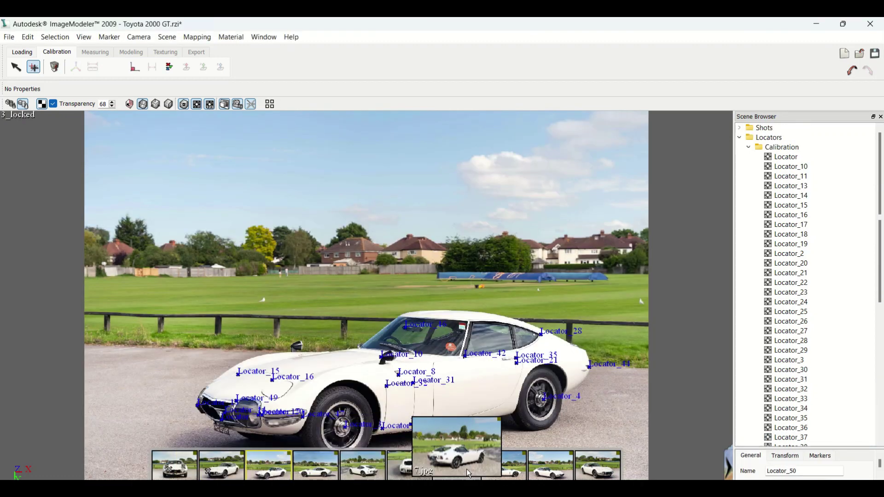
left_click(551, 466)
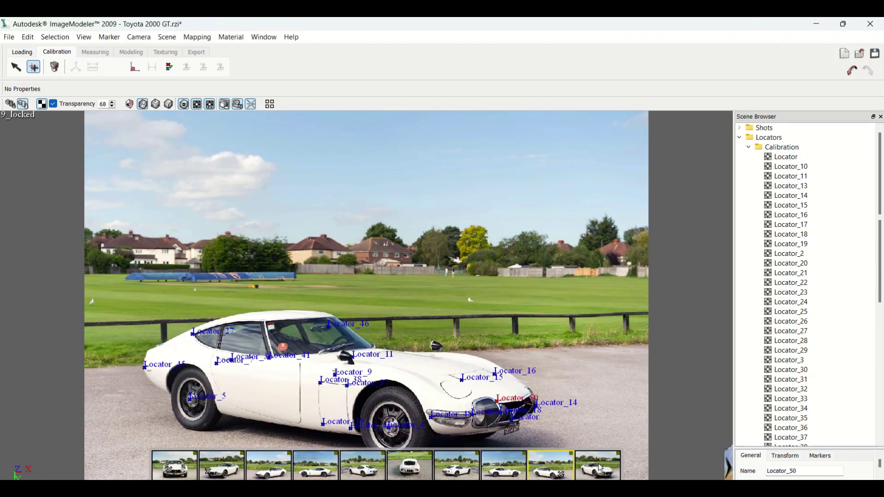
left_click(598, 466)
left_click(458, 373)
- Add Locator_51 at the car's front corner in shot 10
mouse_move(456, 465)
left_click(38, 70)
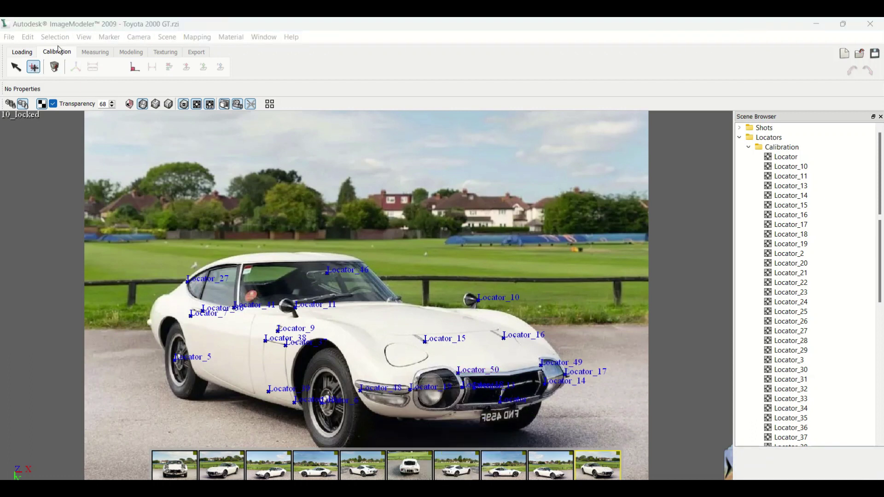
left_click_drag(542, 373, 546, 374)
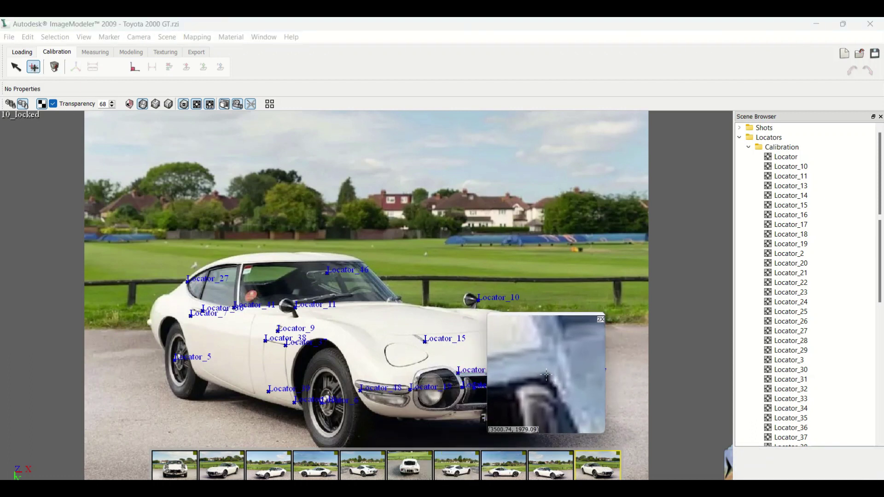
left_click_drag(546, 374, 542, 367)
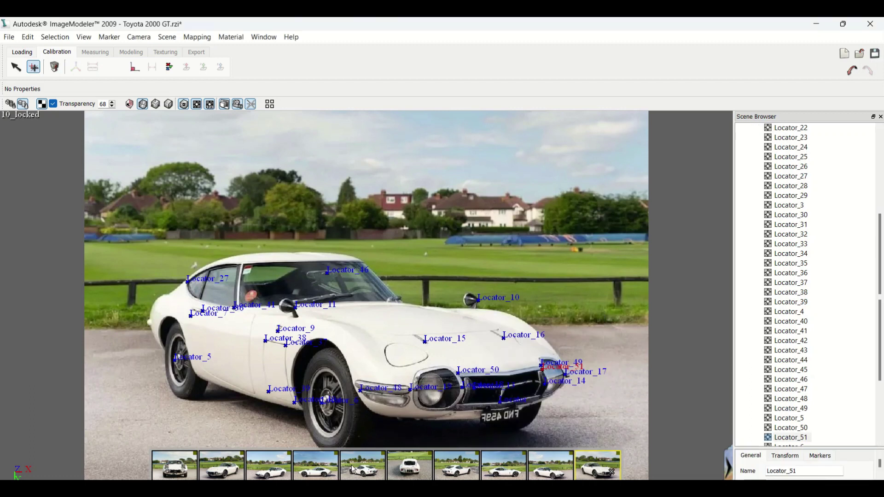
- Match Locator_51 on the car's front in shots 2 and 3
left_click(222, 470)
left_click_drag(274, 381, 275, 380)
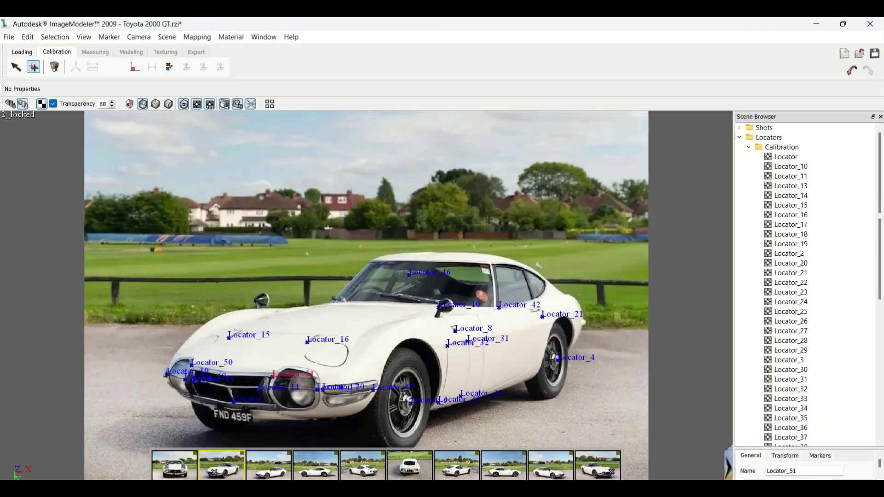
key("Page_Down")
left_click_drag(229, 405, 235, 401)
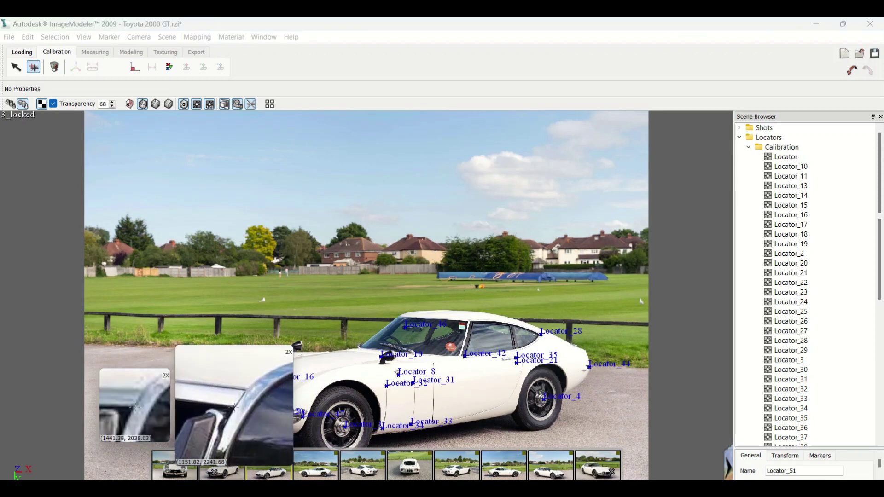
- Create Locator_52 near Locator_50 in shot 10 and match it on the front in shot 9
left_click(554, 472)
left_click(609, 470)
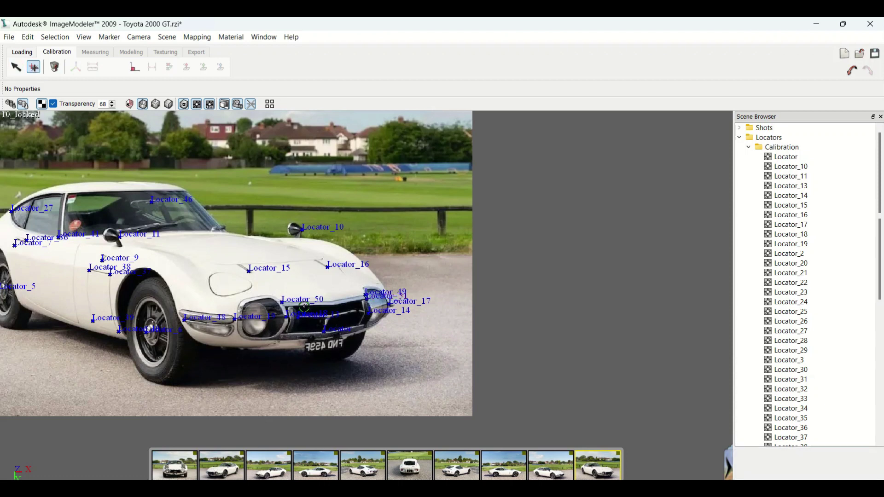
left_click_drag(285, 311, 284, 306)
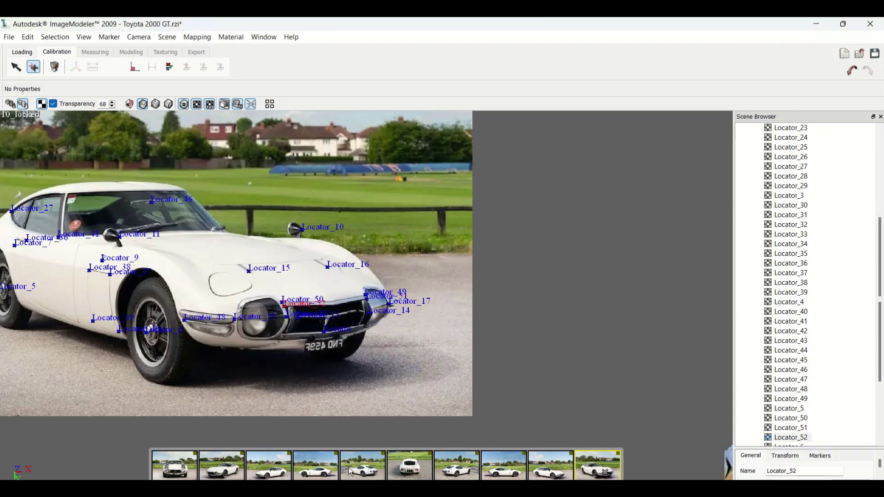
left_click(546, 468)
mouse_move(474, 424)
left_mouse_down()
mouse_move(474, 402)
mouse_move(482, 418)
left_mouse_up()
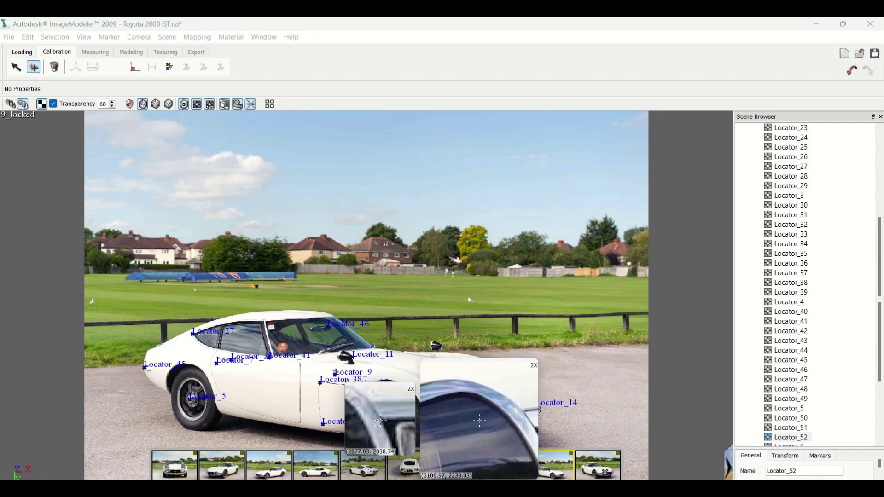
left_click_drag(479, 420, 479, 420)
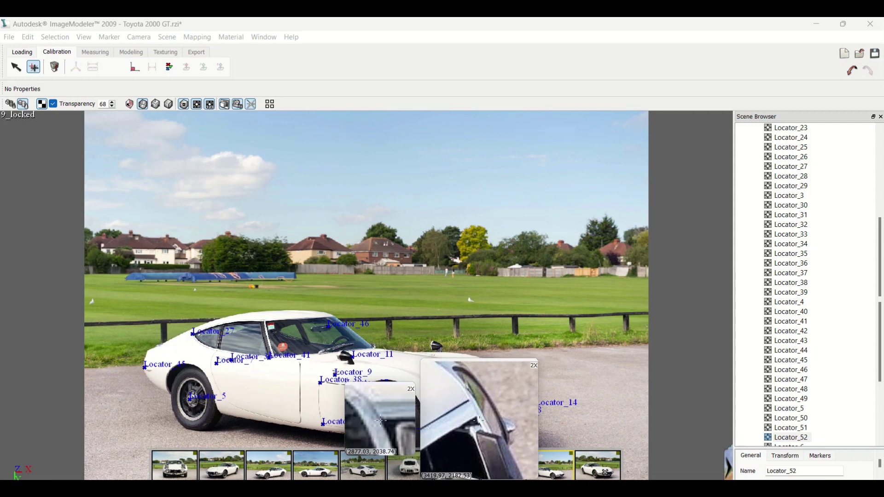
left_click_drag(533, 392, 533, 393)
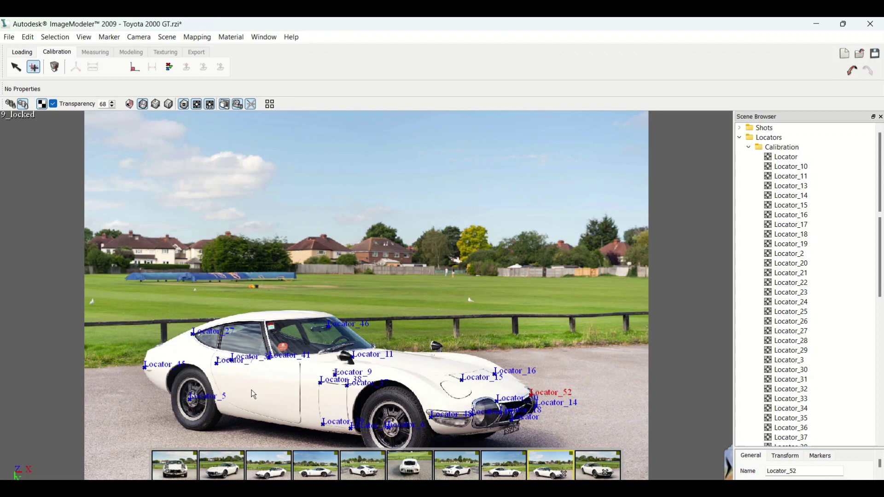
left_click(328, 476)
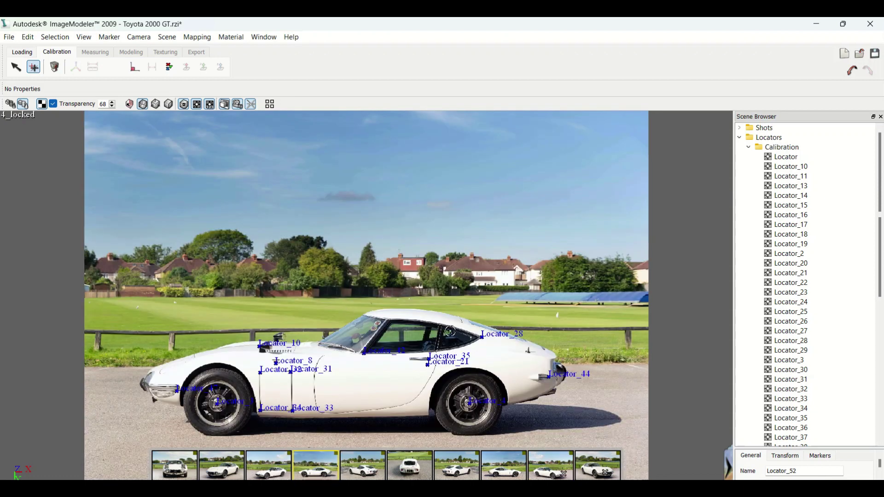
- Place Locator_53 at the rear window corner in shot 4 and check it in shot 2
left_click(41, 73)
left_click_drag(433, 329, 439, 329)
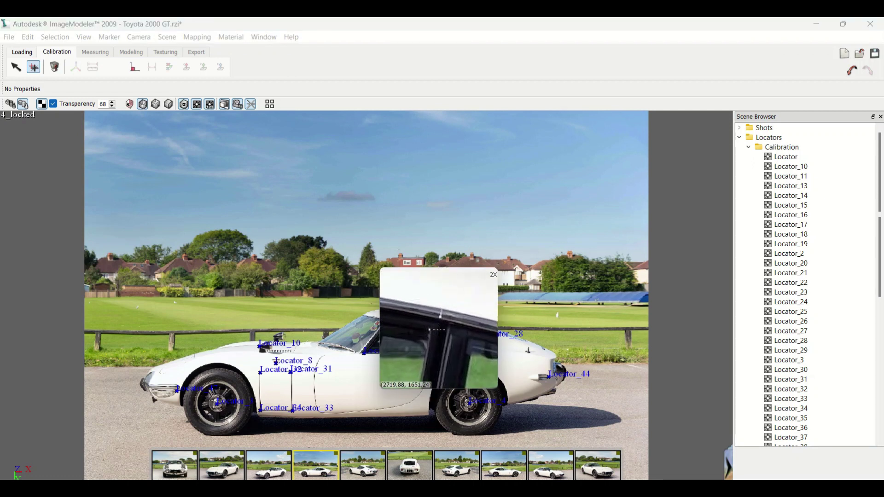
left_click_drag(439, 330, 440, 325)
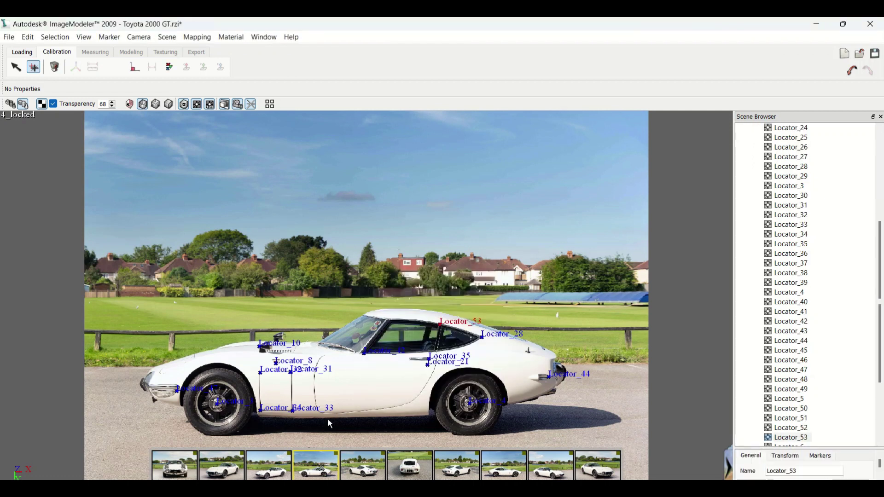
left_click(226, 473)
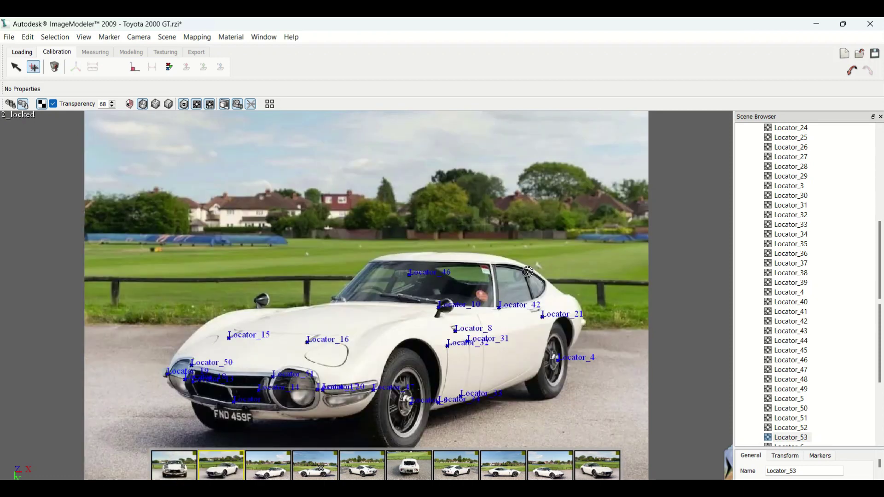
left_click_drag(528, 272, 528, 271)
mouse_move(532, 275)
left_mouse_down()
mouse_move(490, 262)
mouse_move(524, 267)
left_mouse_up()
- Match Locator_53 at the rear window corner in shot 5
left_click(271, 467)
mouse_move(506, 324)
left_mouse_down()
mouse_move(514, 329)
mouse_move(509, 321)
left_mouse_up()
left_click(316, 466)
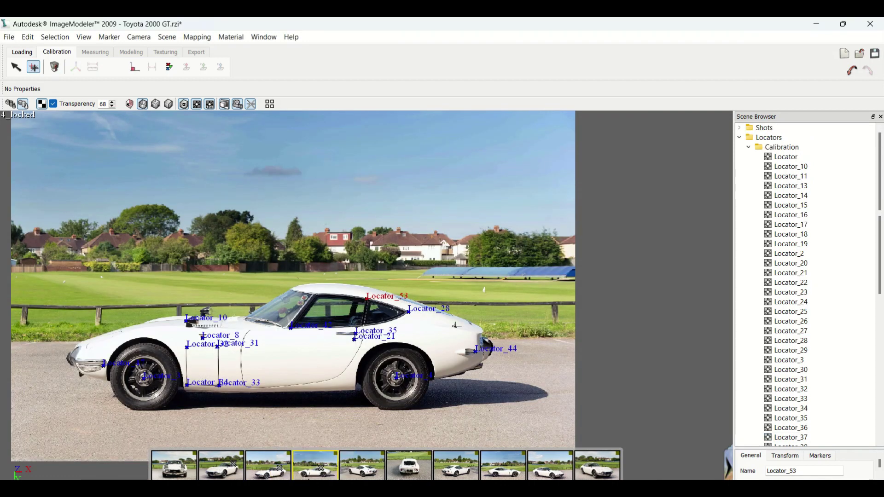
left_click(362, 466)
left_click_drag(356, 304, 367, 307)
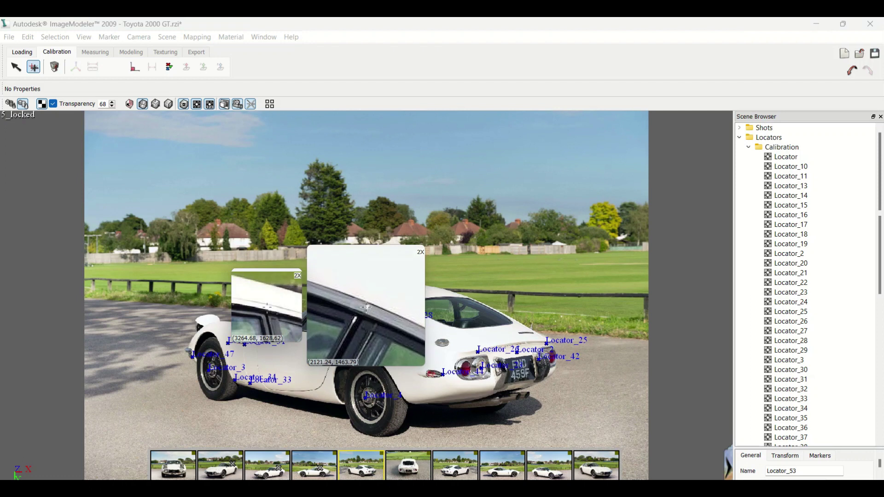
left_click_drag(367, 307, 362, 304)
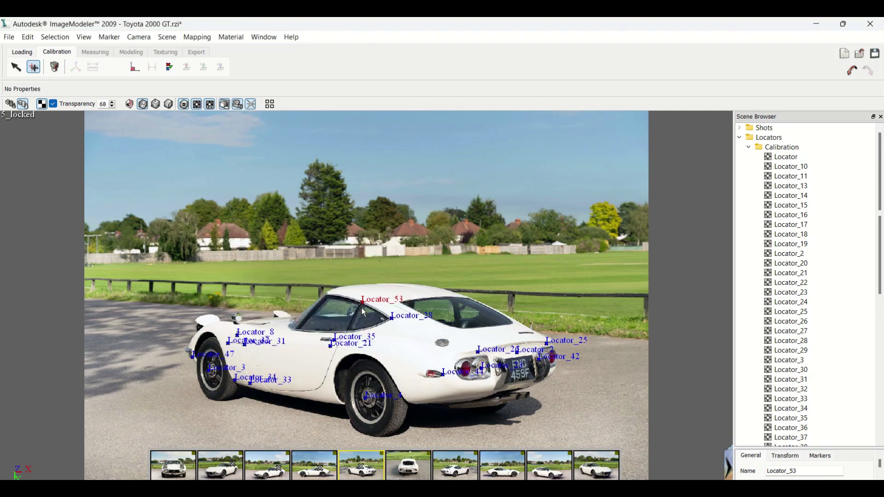
- Place Locator_54 on the roofline in shots 8, 7, 9 and 10, then deselect it
left_click(493, 467)
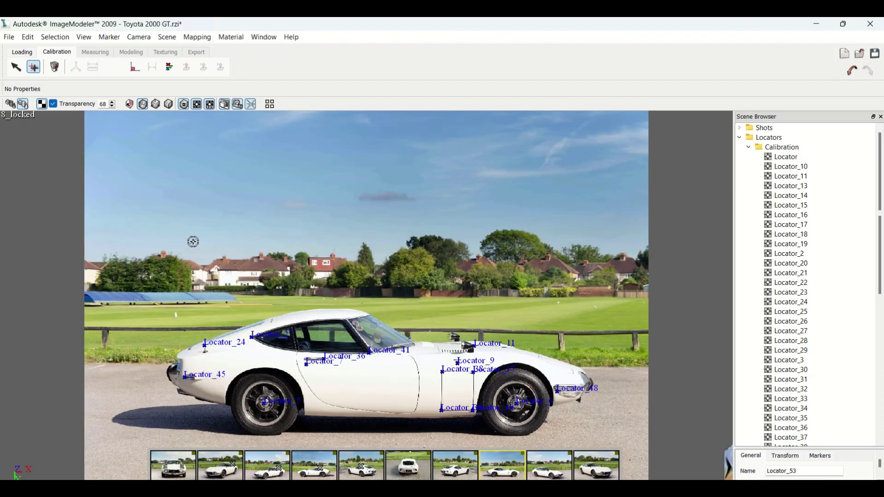
left_click_drag(292, 323, 293, 324)
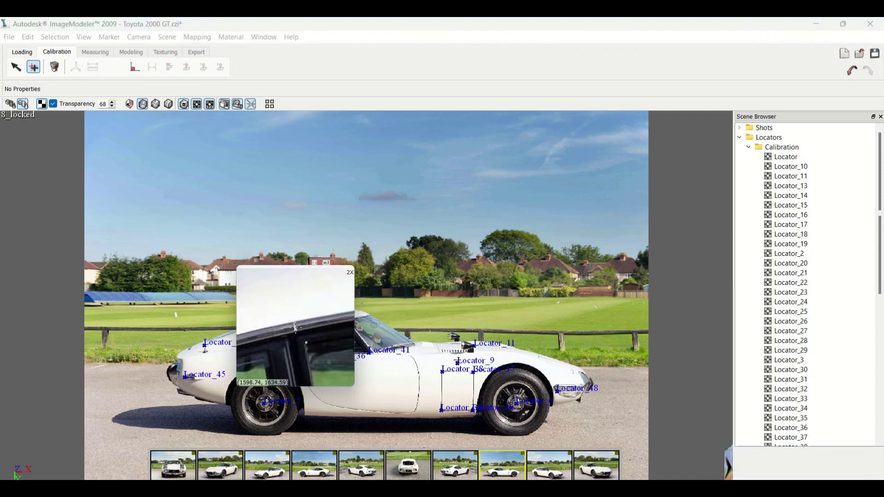
left_click(452, 476)
left_click_drag(371, 303, 372, 302)
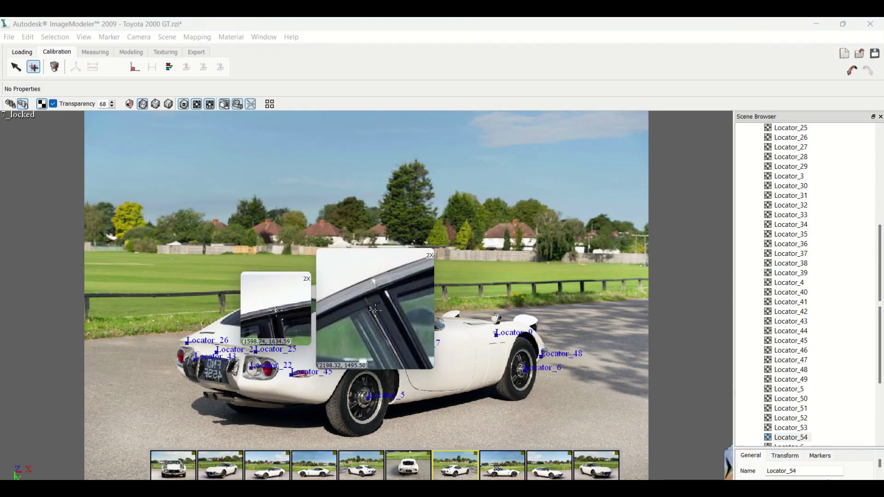
left_click(549, 465)
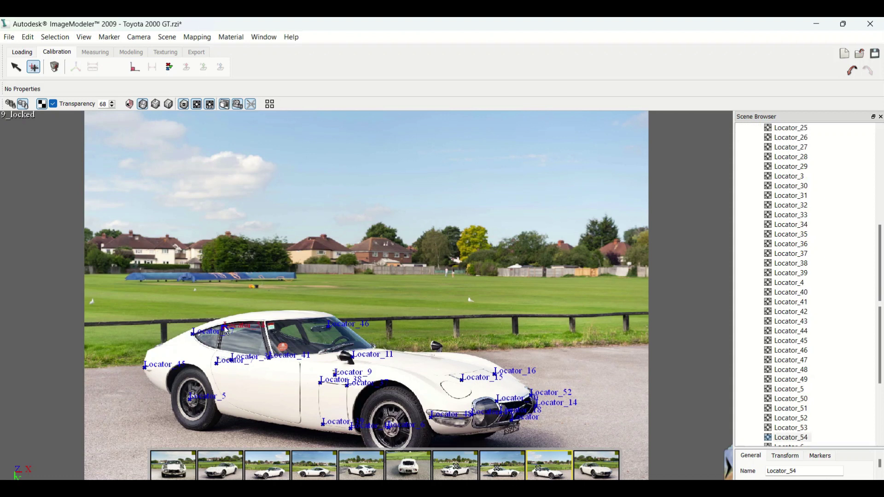
left_click_drag(226, 331, 223, 322)
left_click(607, 468)
left_click_drag(202, 277, 211, 270)
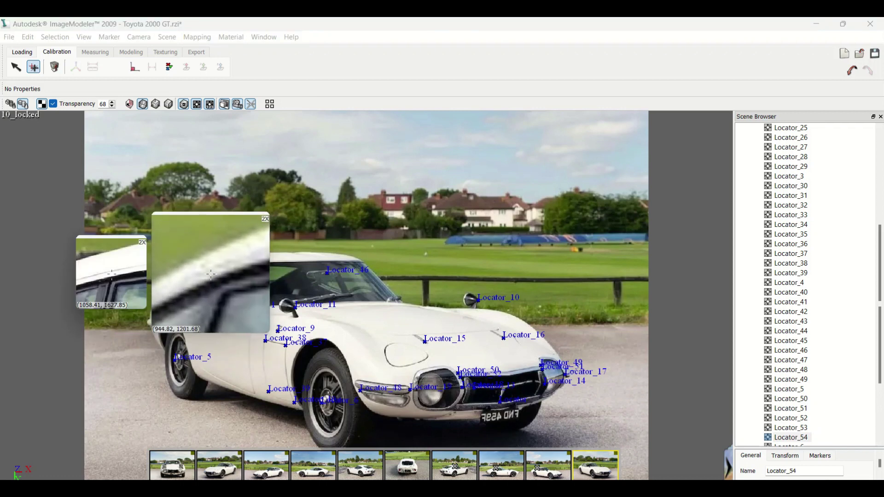
left_click_drag(211, 273, 209, 266)
left_click(32, 75)
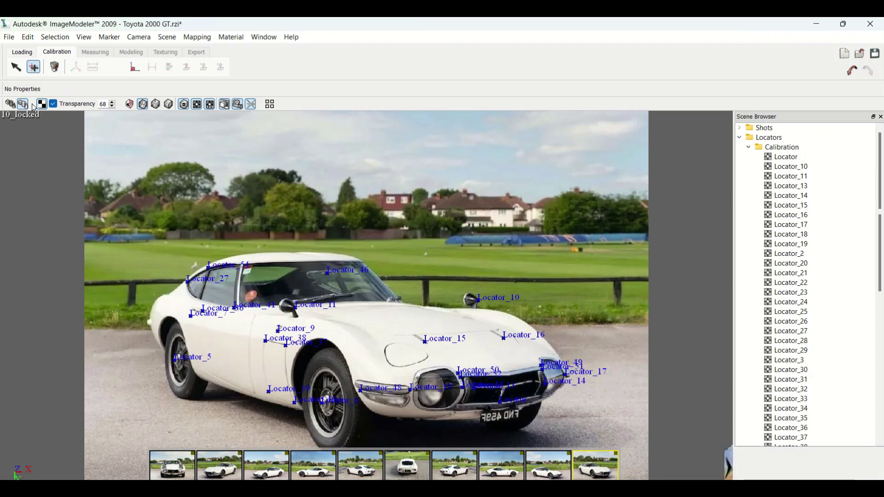